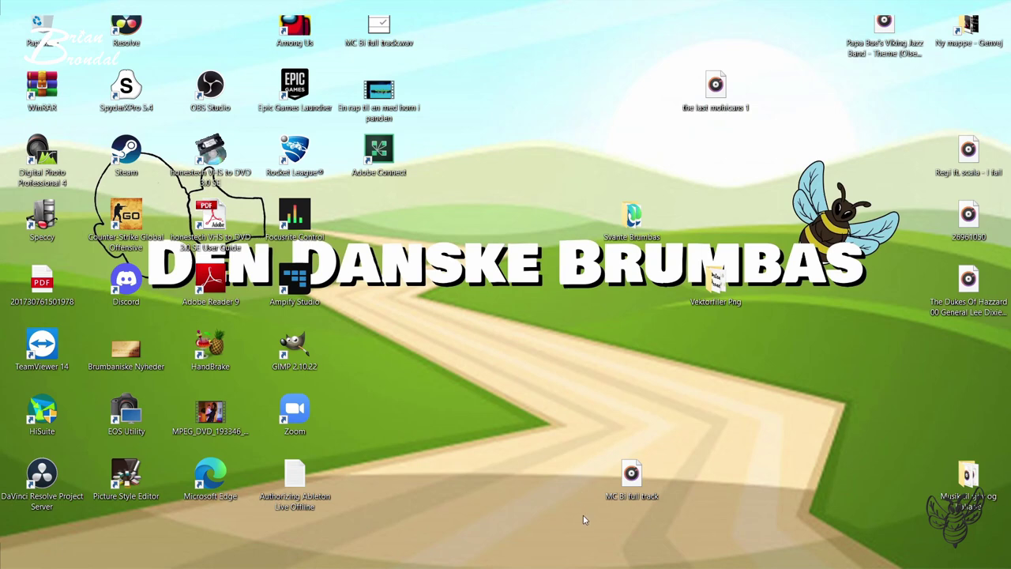
# - Restore the DaVinci Resolve 'Farve og lyd' project window from the taskbar preview
pyautogui.moveTo(600, 565)
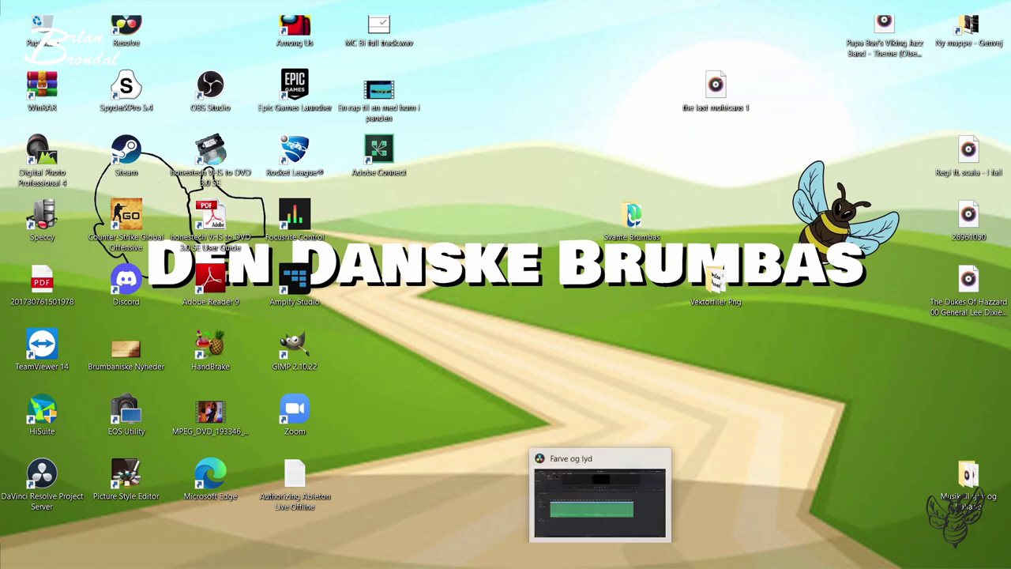
pyautogui.click(600, 502)
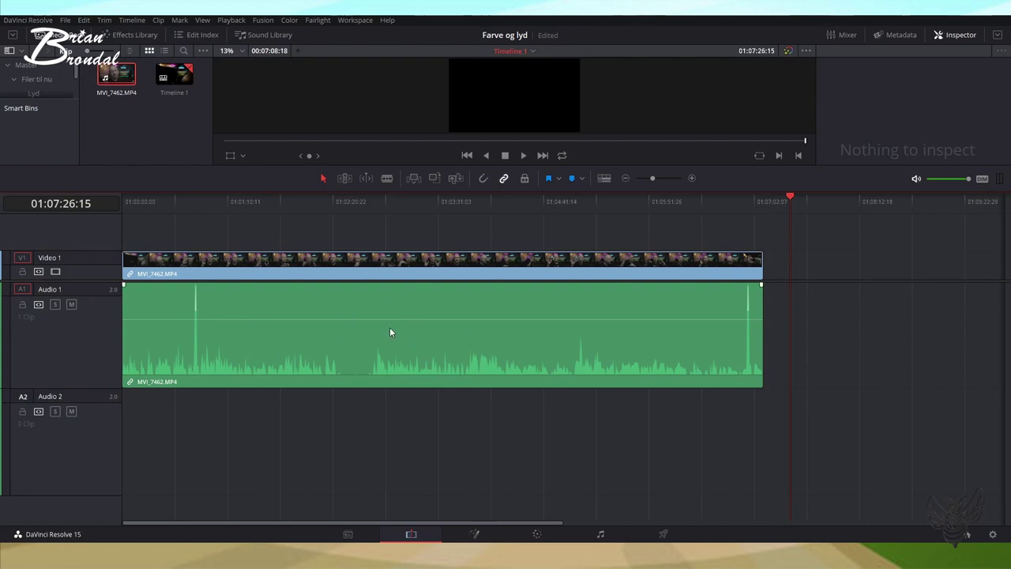
# - Show the Lyd bin, play part of the timeline, then drop ZOOM0006 onto Audio 2
pyautogui.click(394, 199)
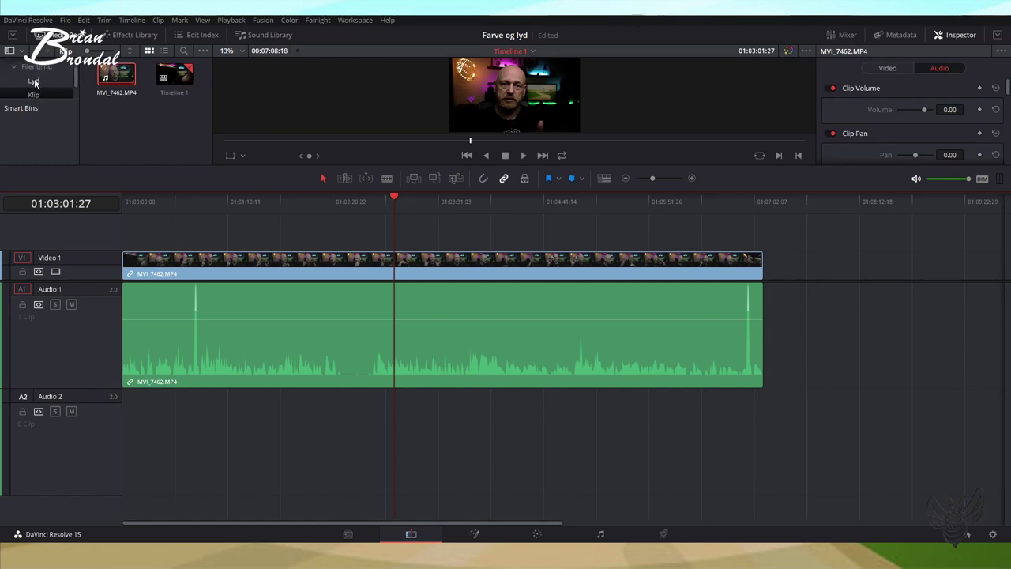
pyautogui.click(33, 83)
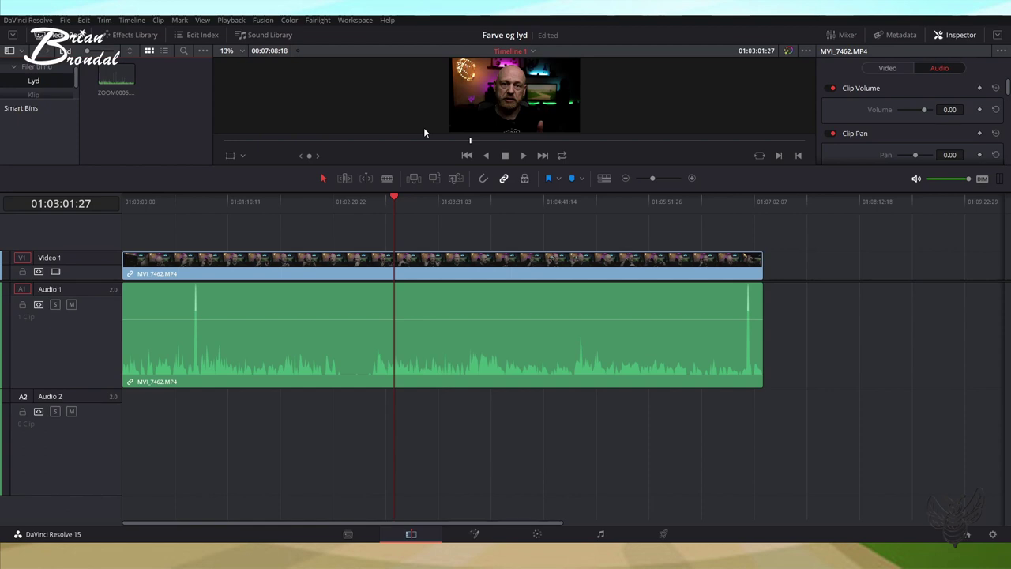
pyautogui.click(416, 202)
pyautogui.press('space')
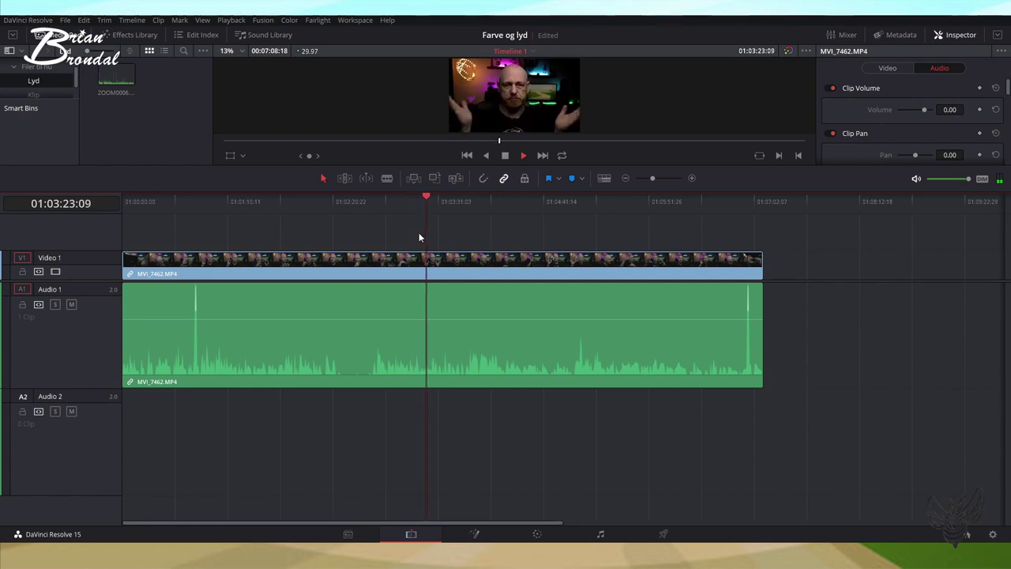
pyautogui.press('space')
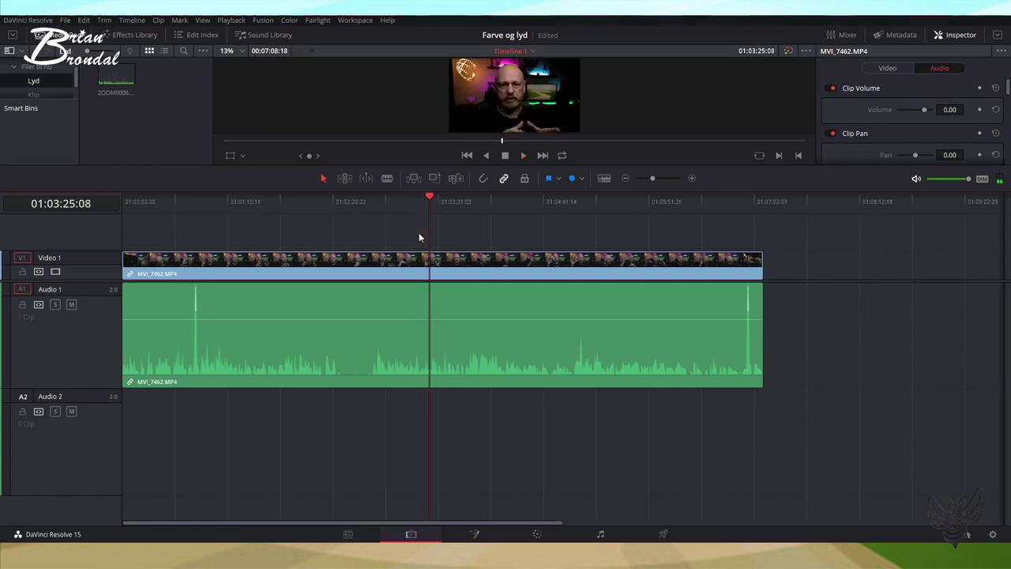
pyautogui.moveTo(114, 81)
pyautogui.mouseDown()
pyautogui.moveTo(172, 417)
pyautogui.moveTo(174, 408)
pyautogui.mouseUp()
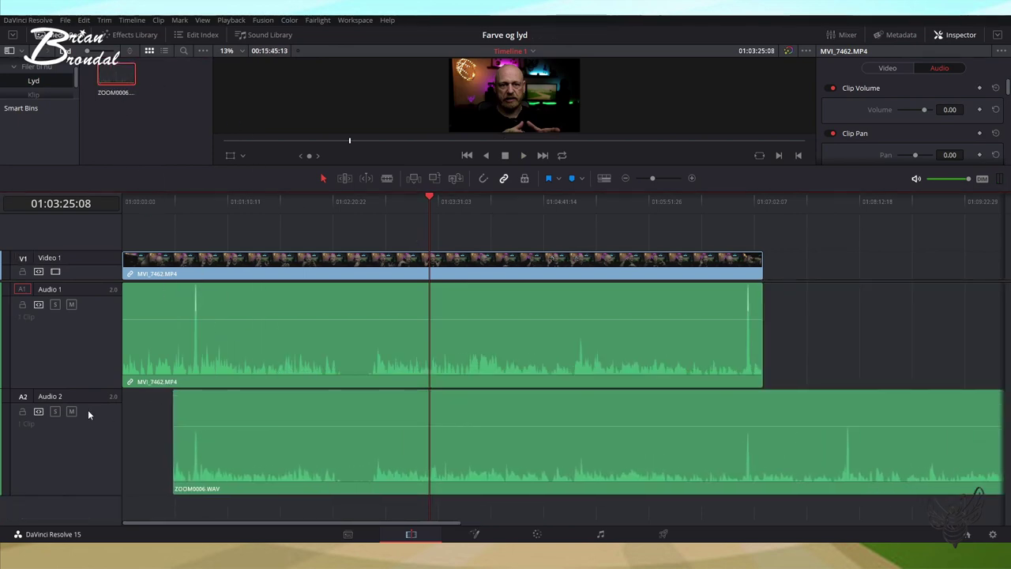
# - Mute the camera audio on Audio 1, then unmute it again
pyautogui.click(71, 305)
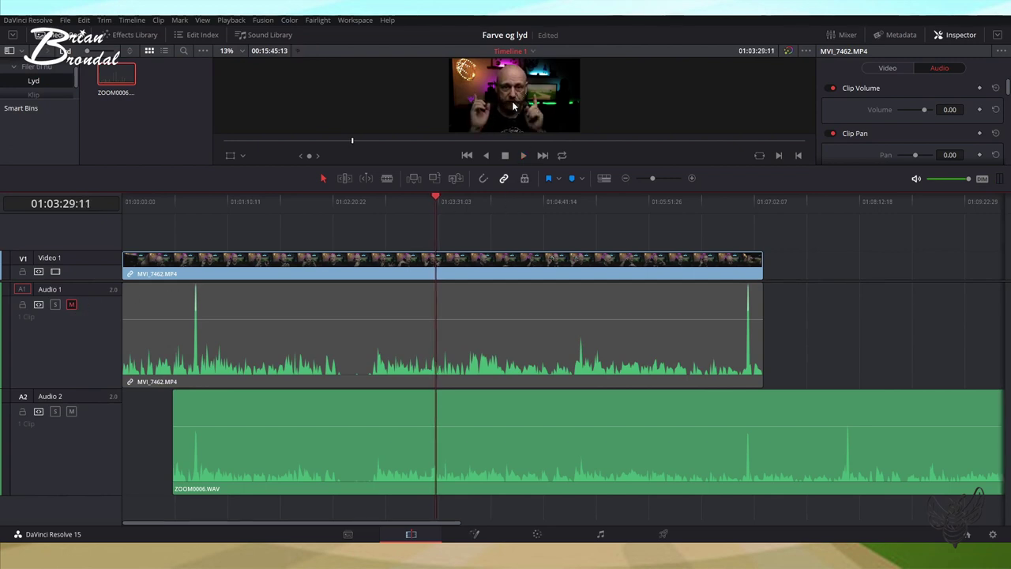
pyautogui.click(72, 305)
pyautogui.click(70, 305)
# - Zoom in near 01:00:48:16, slide ZOOM0006 about 13 frames later, and play back to check
pyautogui.click(195, 210)
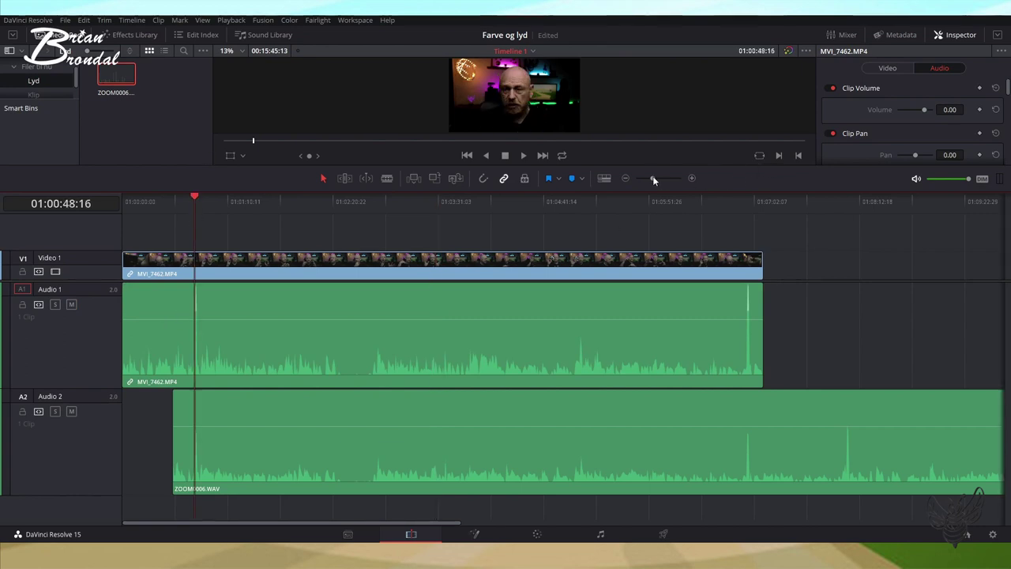
pyautogui.moveTo(650, 180); pyautogui.dragTo(684, 180)
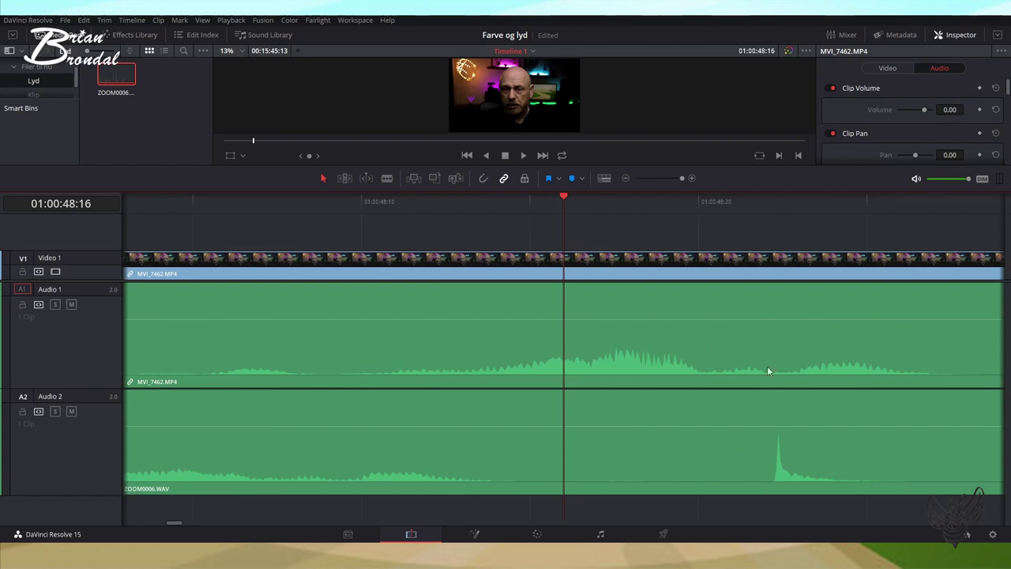
pyautogui.moveTo(419, 457); pyautogui.dragTo(873, 426)
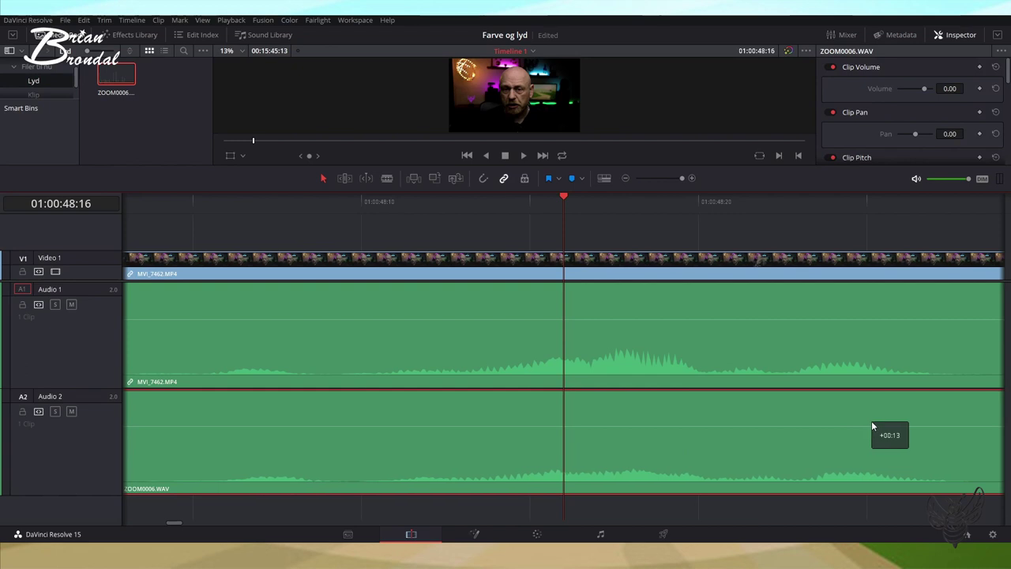
pyautogui.moveTo(872, 426); pyautogui.dragTo(879, 426)
pyautogui.moveTo(879, 422); pyautogui.dragTo(876, 427)
pyautogui.press('space')
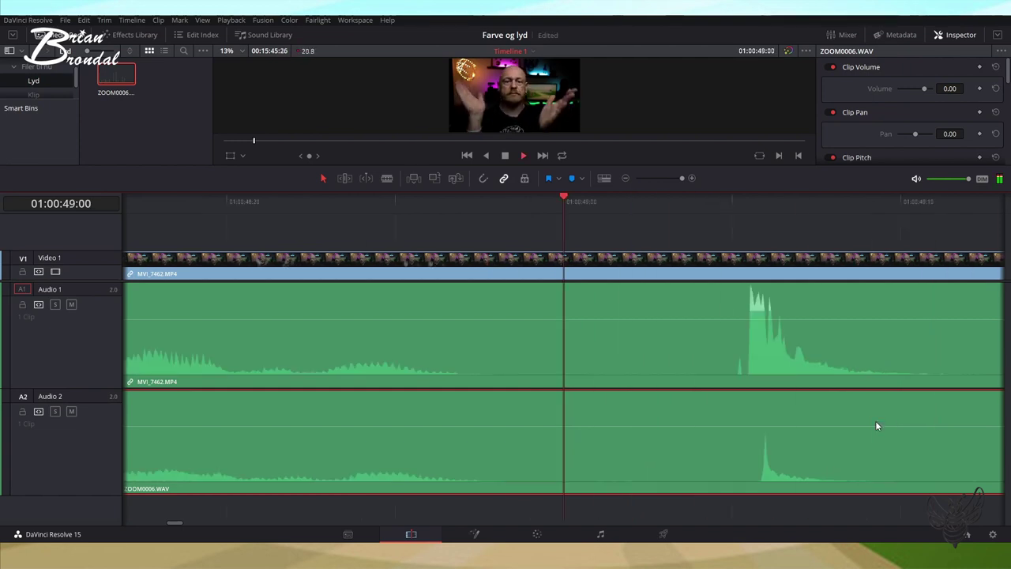
pyautogui.press('space')
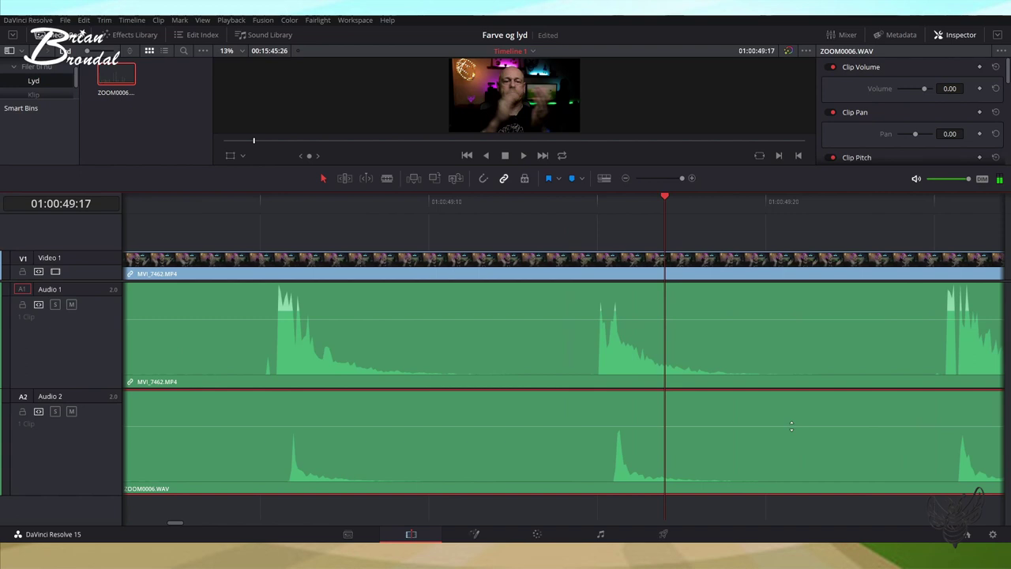
# - Nudge the Zoom clip slightly earlier around 01:00:48:25 and play to check alignment
pyautogui.hscroll(-6, 888, 418)
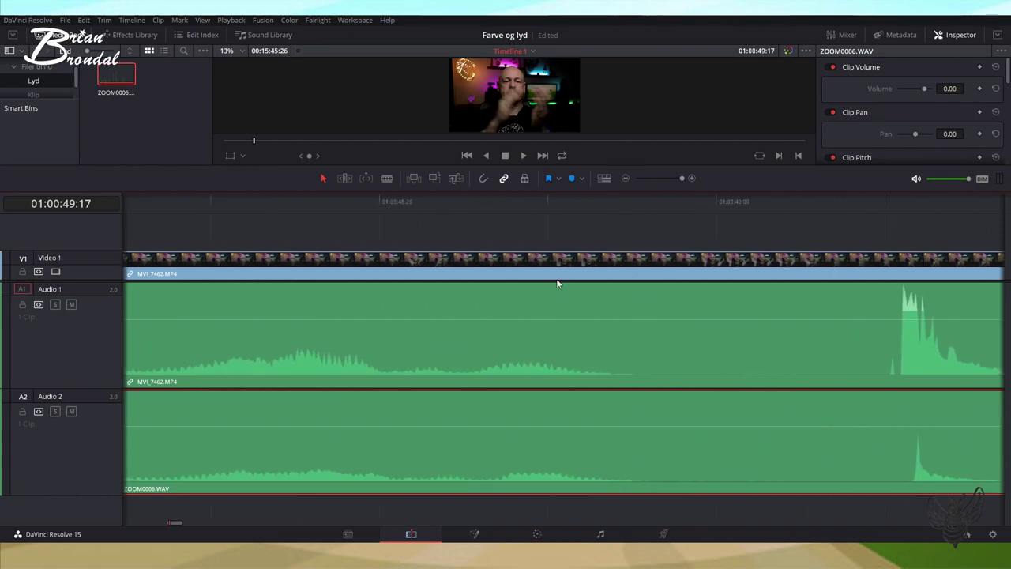
pyautogui.click(549, 203)
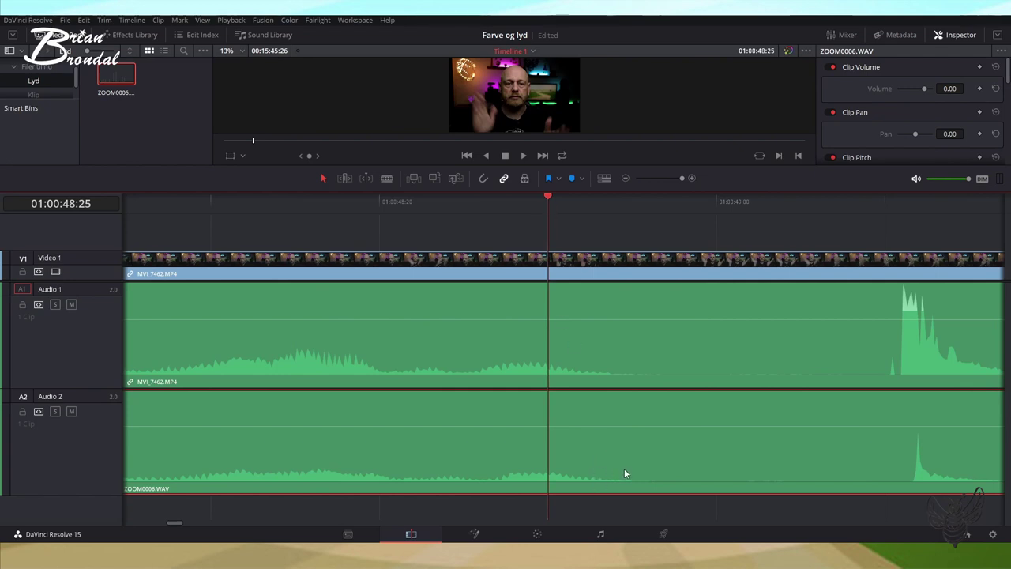
pyautogui.moveTo(624, 473); pyautogui.dragTo(610, 473)
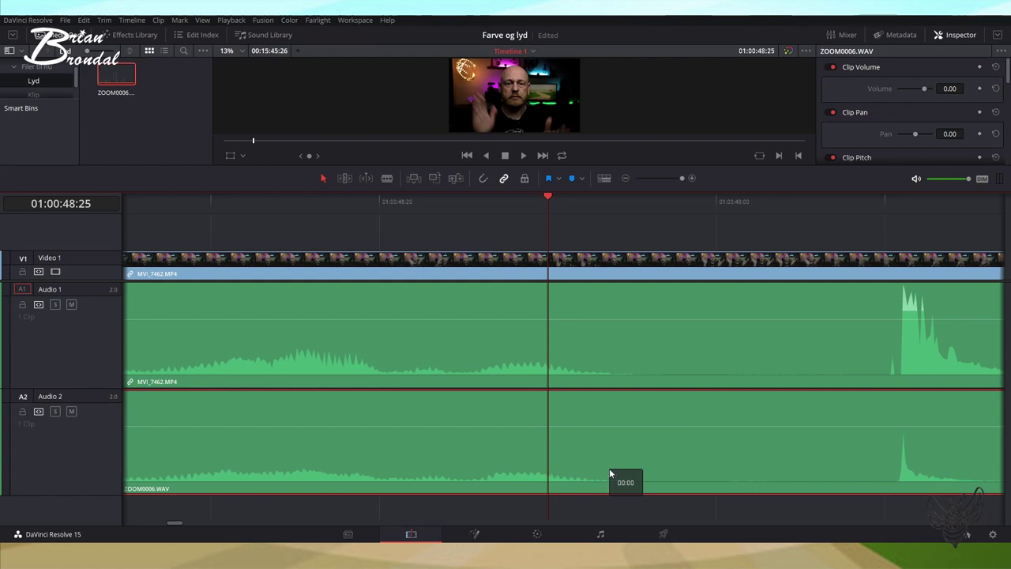
pyautogui.moveTo(610, 473); pyautogui.dragTo(608, 473)
pyautogui.press('space')
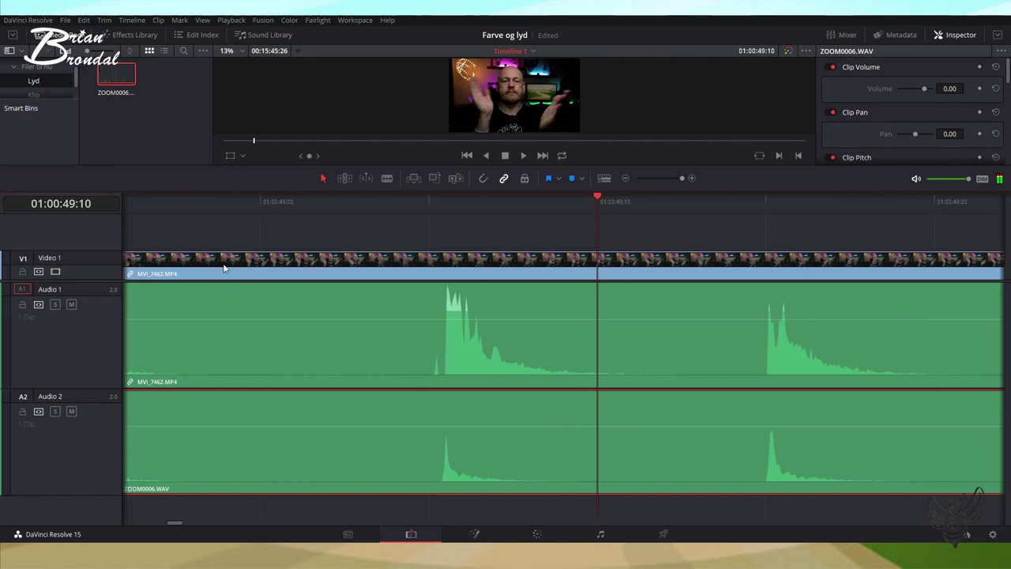
# - Compare waveforms around 48:09–48:24, fine-tune the Zoom clip's offset, and replay to verify sync
pyautogui.scroll(5, 316, 237)
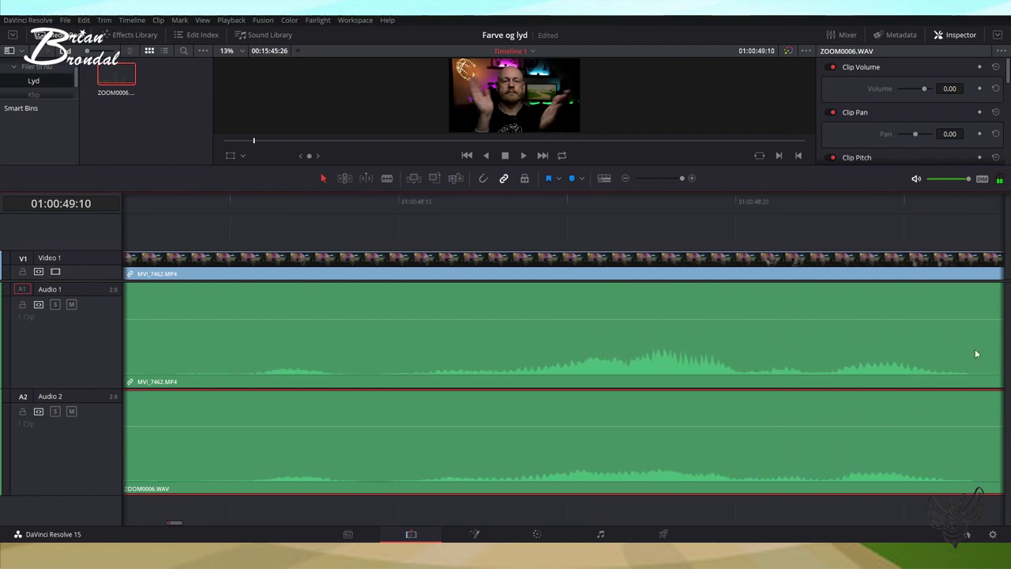
pyautogui.click(374, 202)
pyautogui.press('space')
pyautogui.press('space')
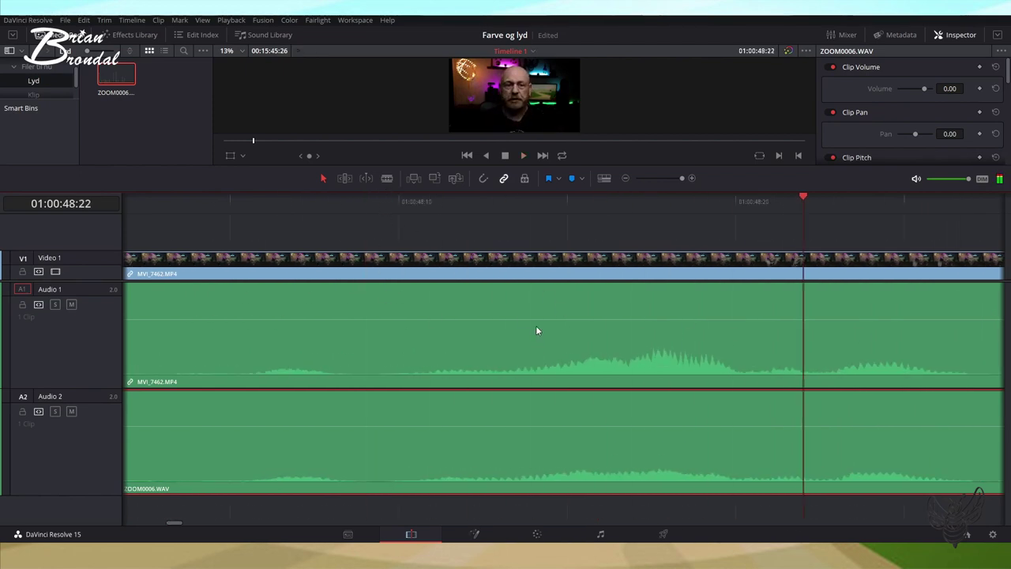
pyautogui.scroll(-3, 775, 457)
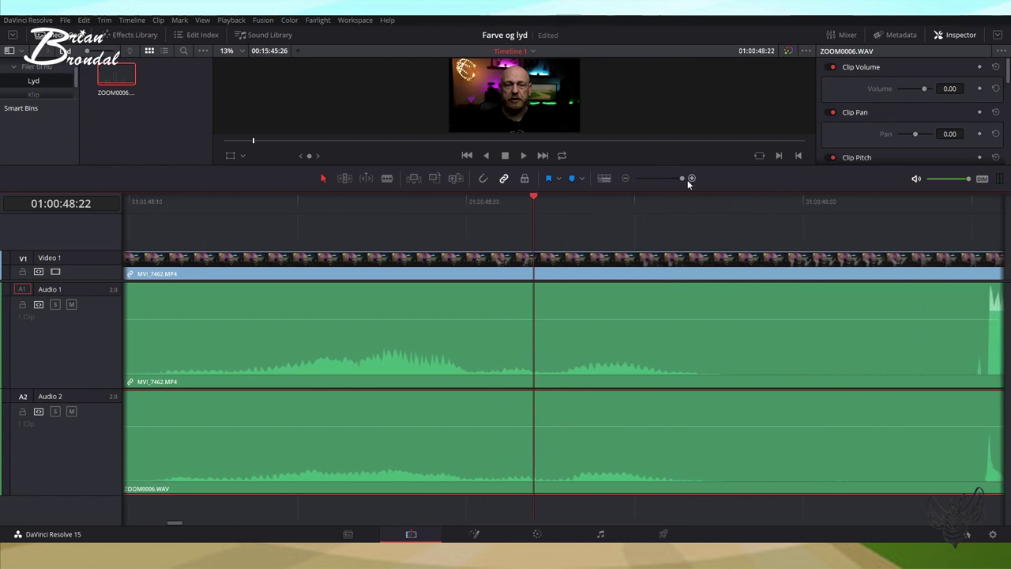
pyautogui.click(615, 203)
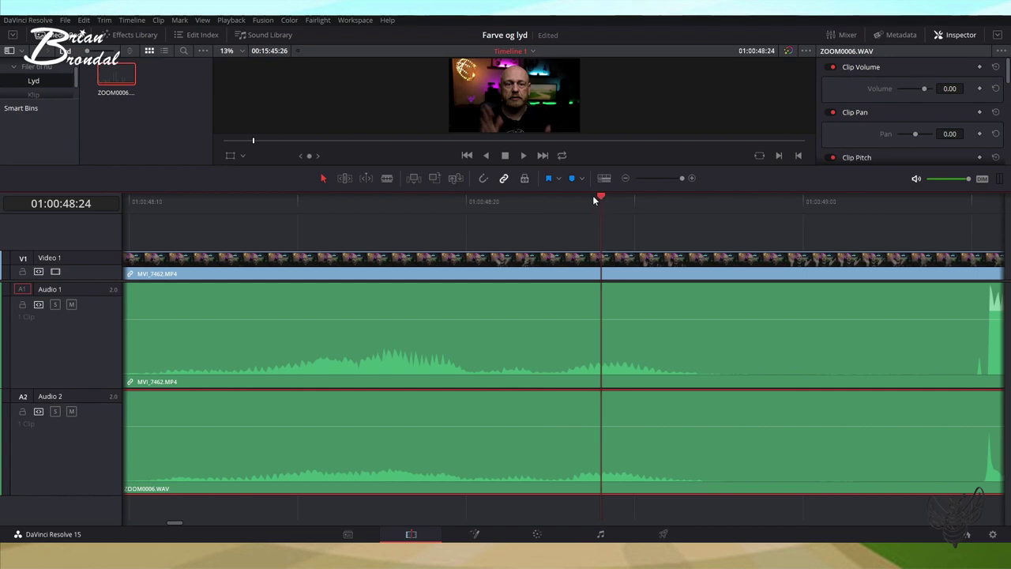
pyautogui.click(571, 199)
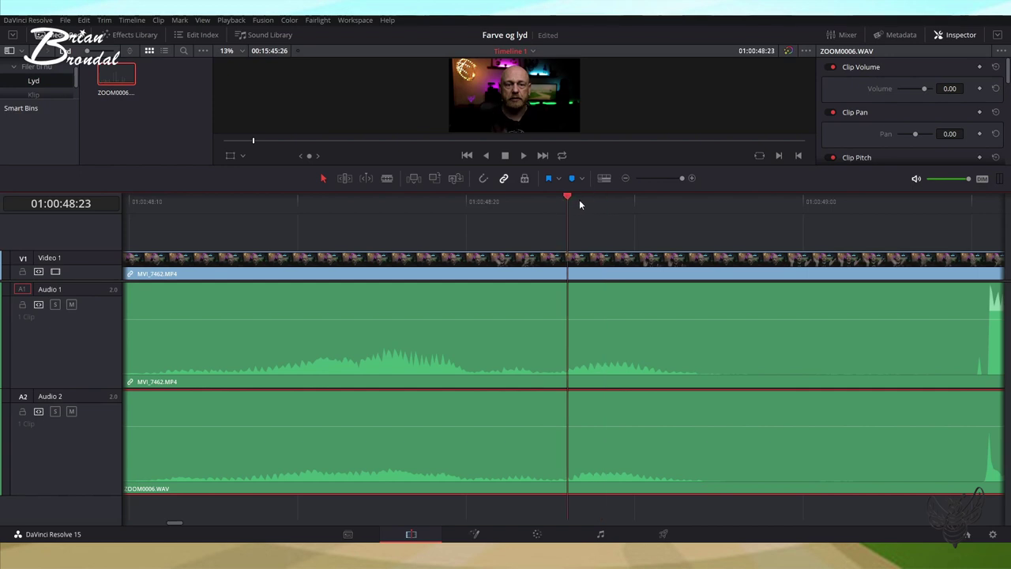
pyautogui.click(597, 202)
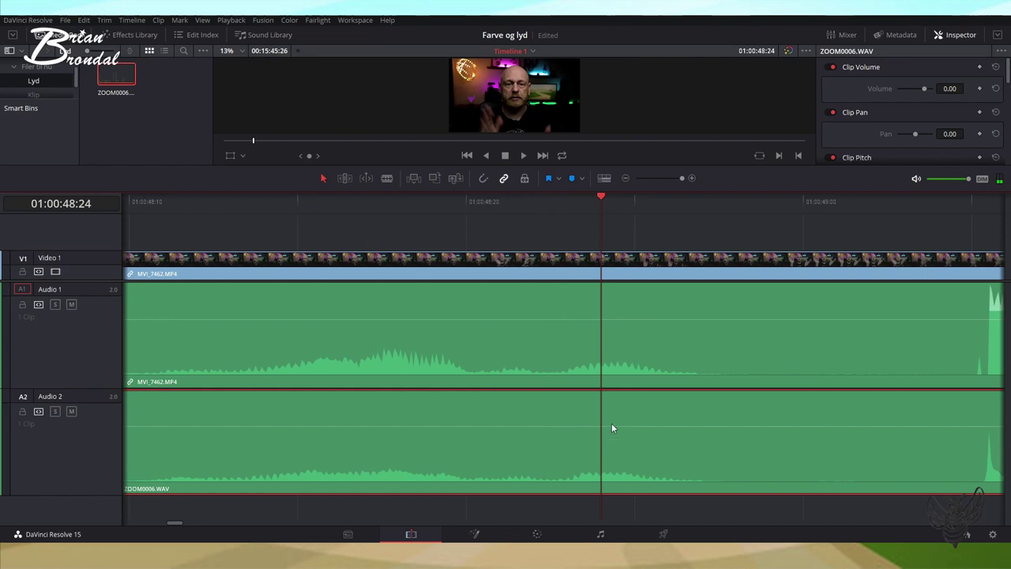
pyautogui.moveTo(596, 476); pyautogui.dragTo(592, 475)
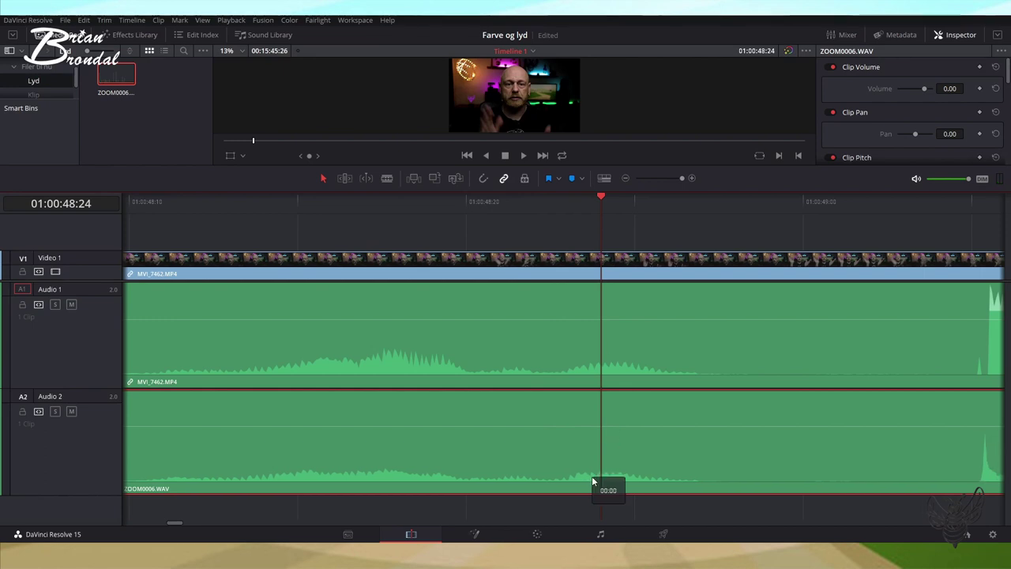
pyautogui.moveTo(592, 478); pyautogui.dragTo(591, 478)
pyautogui.moveTo(591, 477); pyautogui.dragTo(590, 476)
pyautogui.click(145, 201)
pyautogui.press('space')
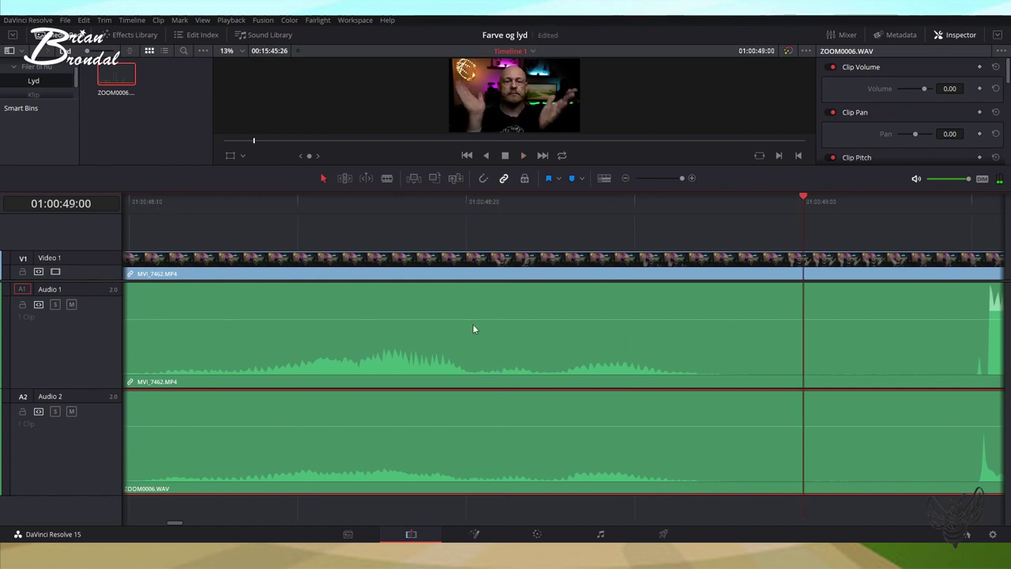
# - Link ZOOM0006.WAV with the MVI_7462 video and shift the linked clips slightly earlier
pyautogui.click(504, 259)
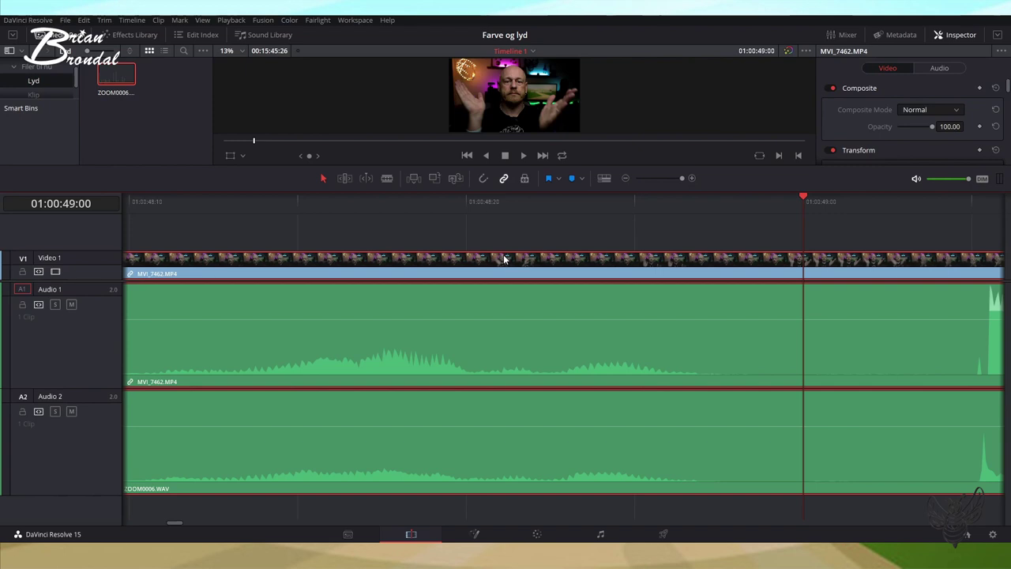
pyautogui.hotkey('ctrl', 'alt', 'l')
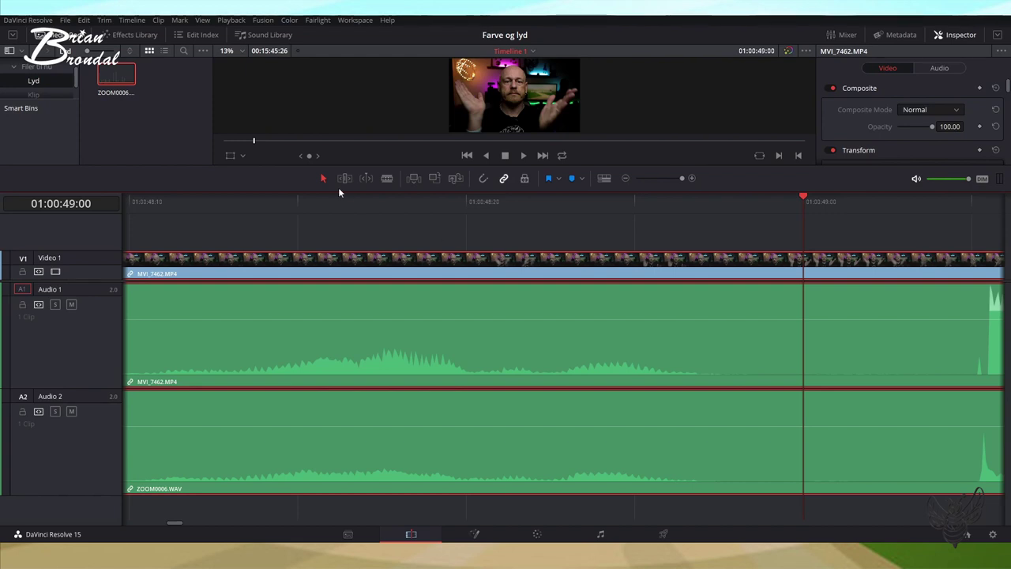
pyautogui.moveTo(598, 271); pyautogui.dragTo(666, 273)
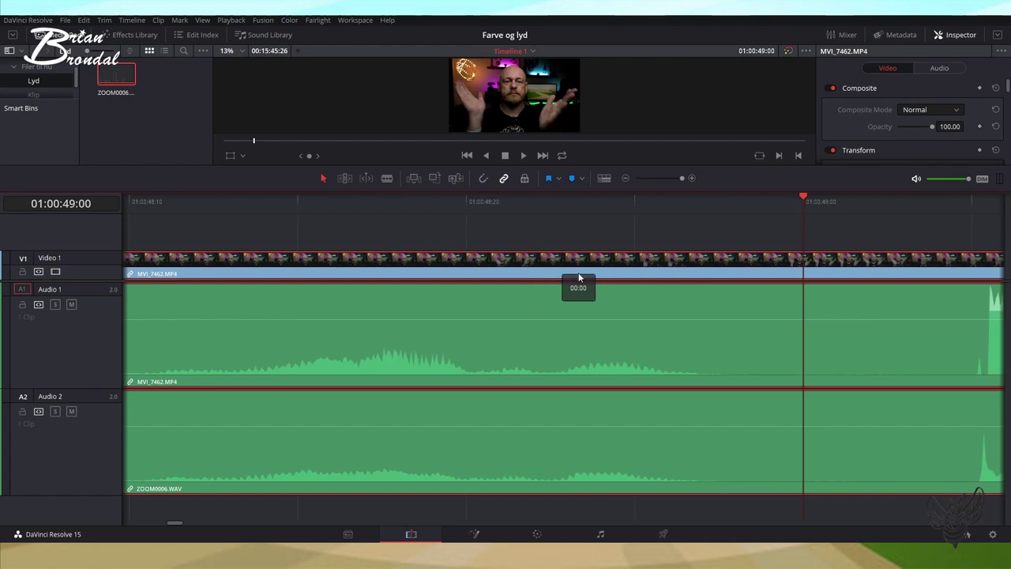
pyautogui.moveTo(666, 273); pyautogui.dragTo(545, 273)
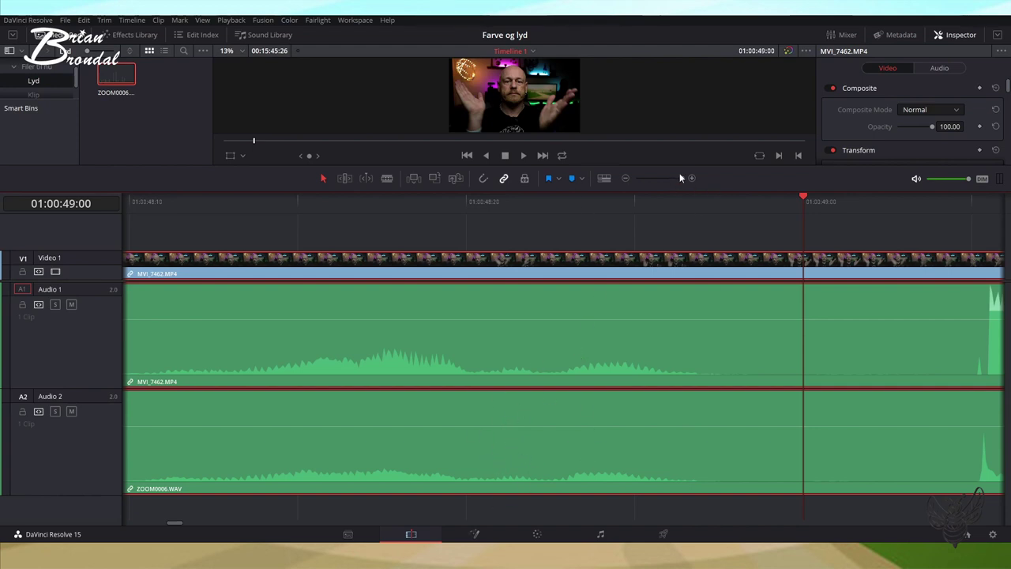
pyautogui.moveTo(681, 178); pyautogui.dragTo(678, 178)
pyautogui.click(649, 178)
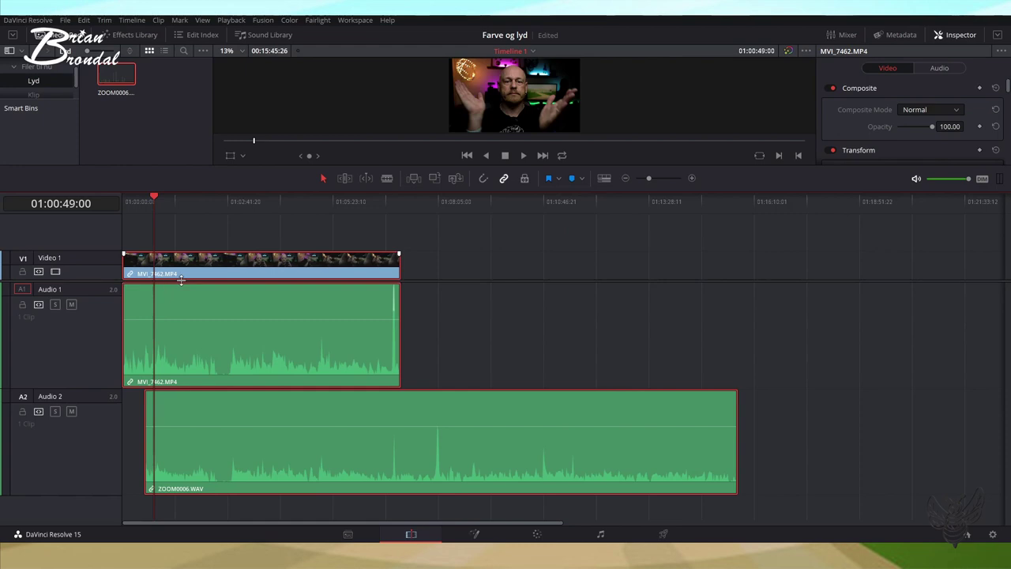
# - Split all tracks at 01:02:41:20 and ripple-delete the opening pieces before it
pyautogui.click(228, 200)
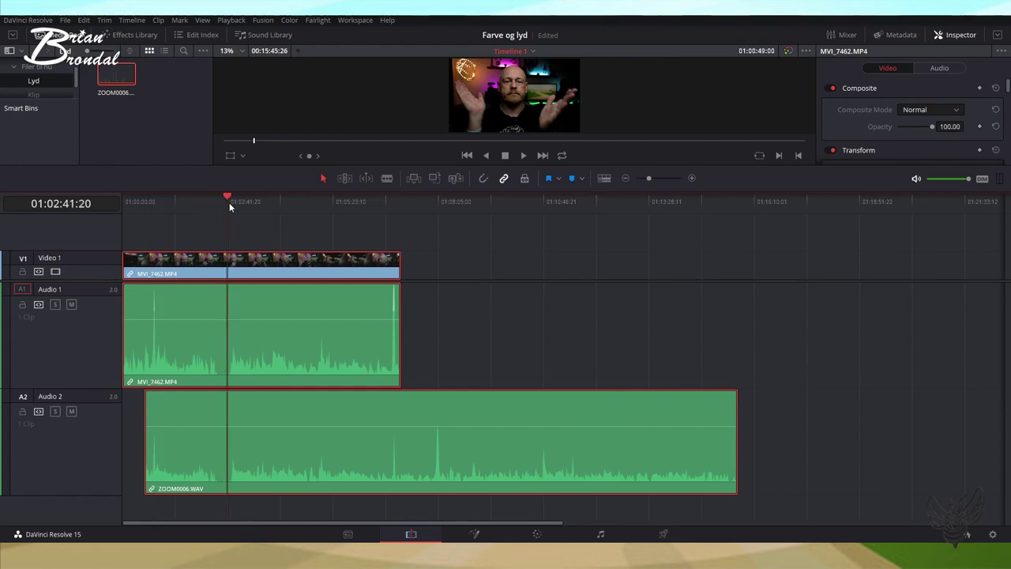
pyautogui.hotkey('ctrl', 'b')
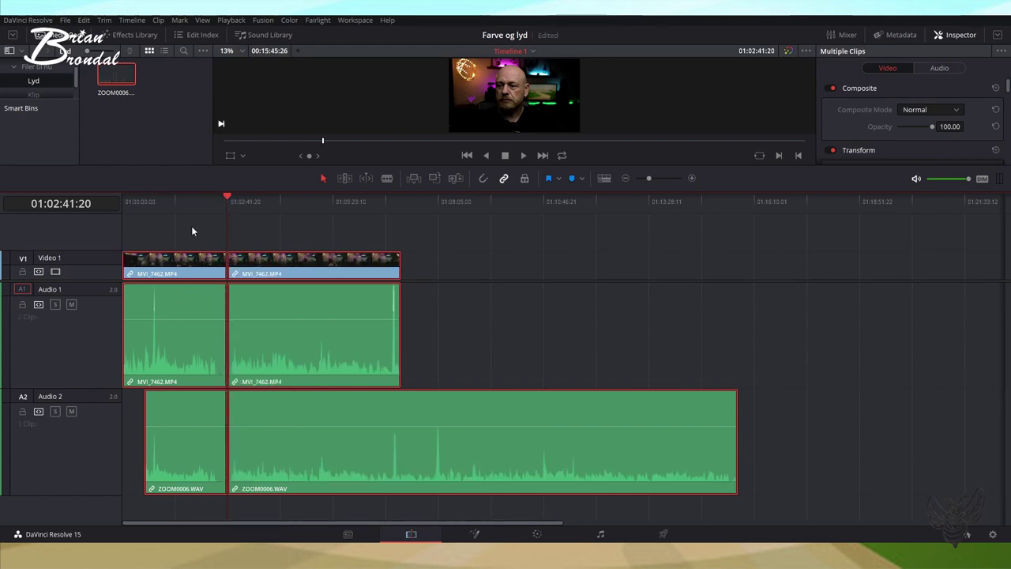
pyautogui.press('Left')
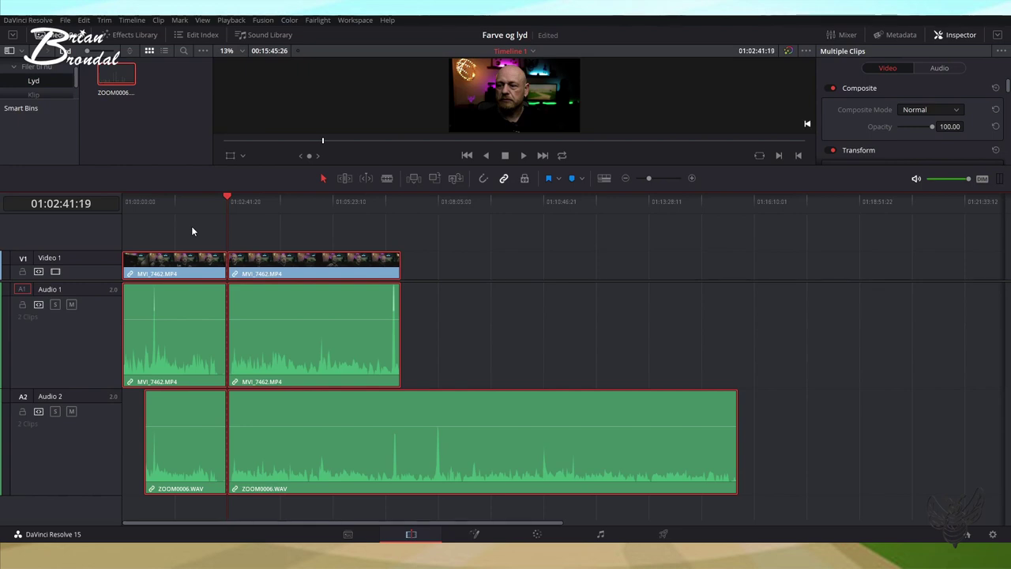
pyautogui.hotkey('shift', 'v')
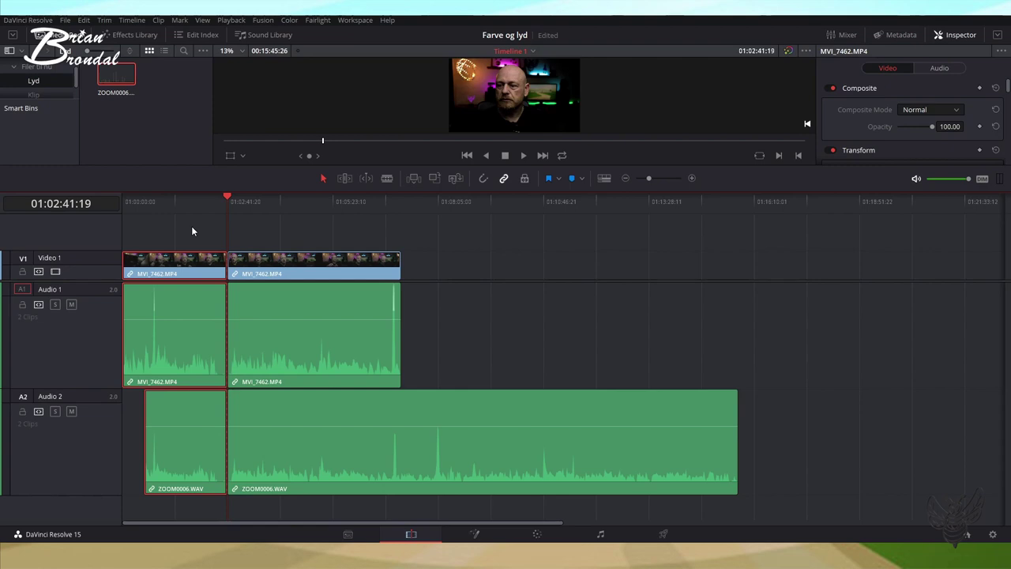
pyautogui.press('Delete')
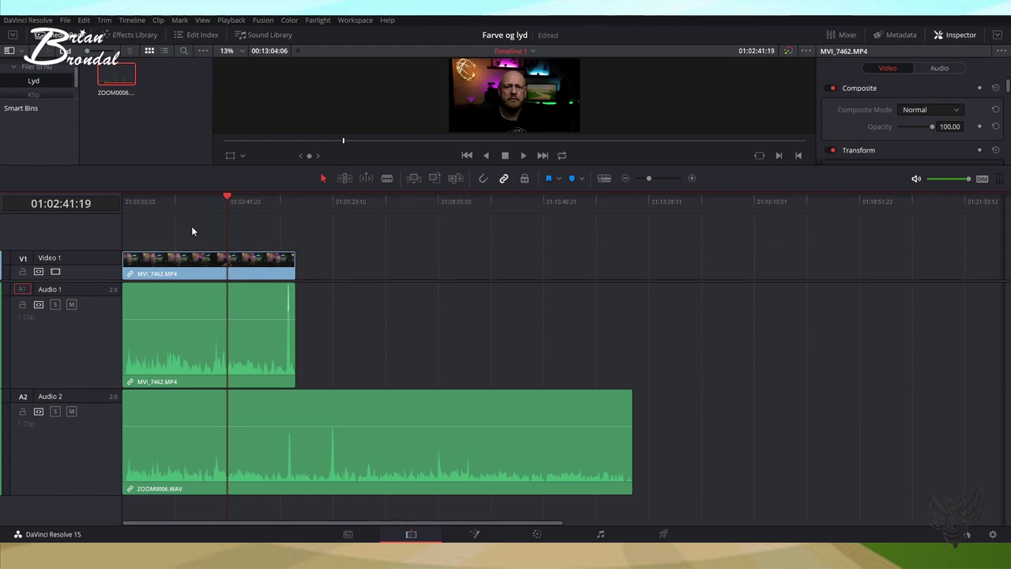
# - Split all three tracks at 01:03:56:19, delete the ending pieces, and mute Audio 1
pyautogui.press('space')
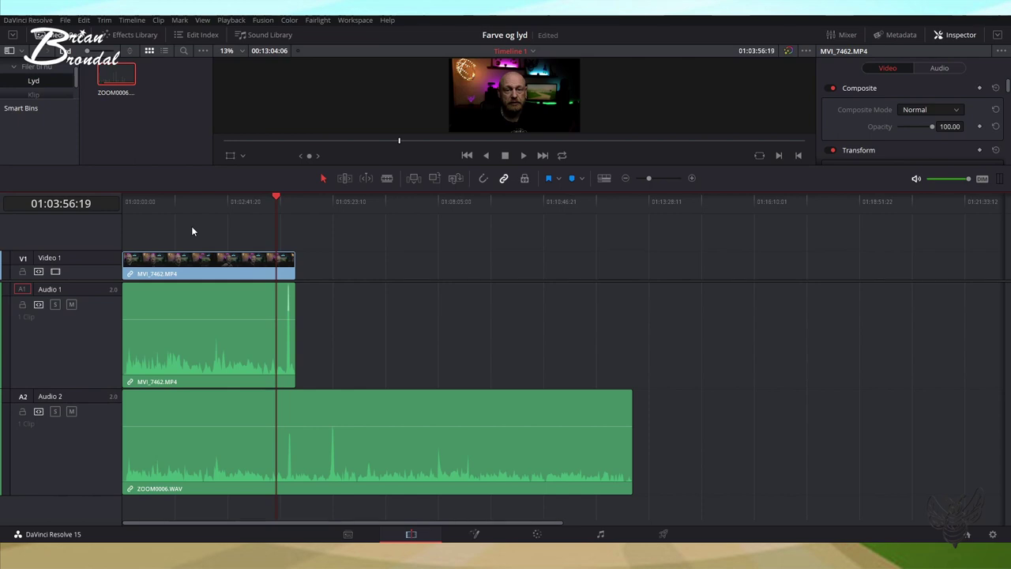
pyautogui.hotkey('ctrl', 'b')
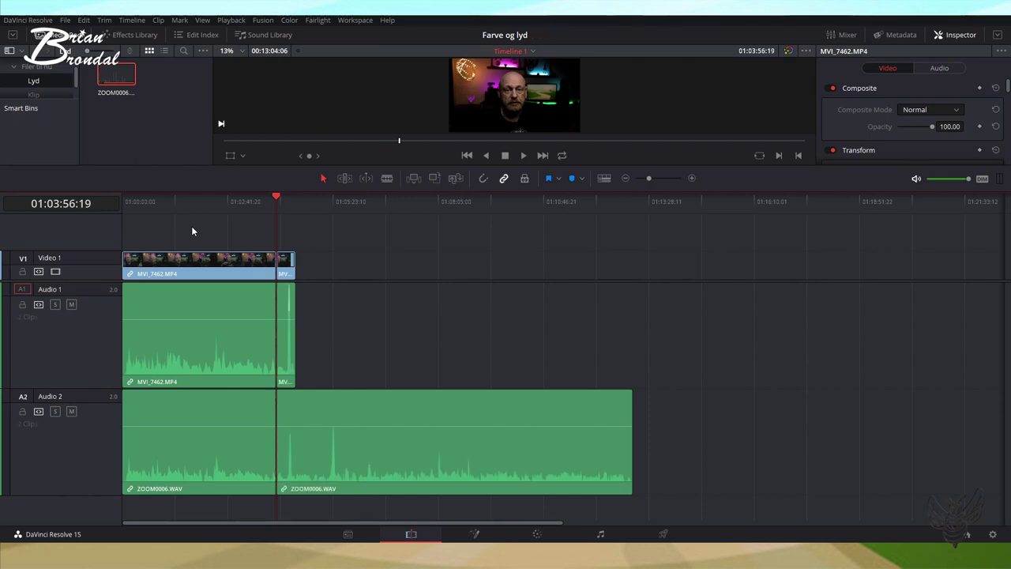
pyautogui.press('y')
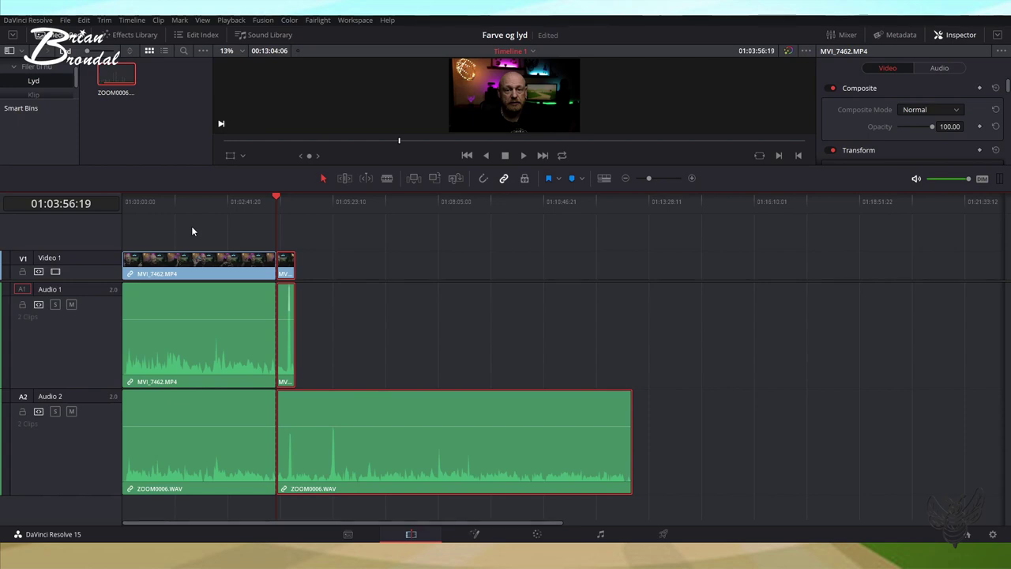
pyautogui.press('Delete')
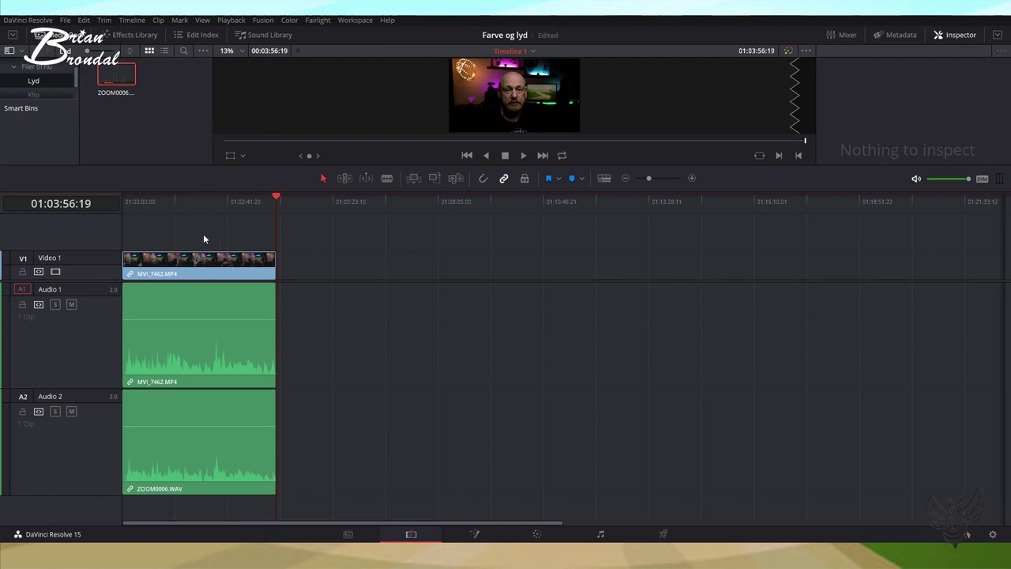
pyautogui.click(199, 199)
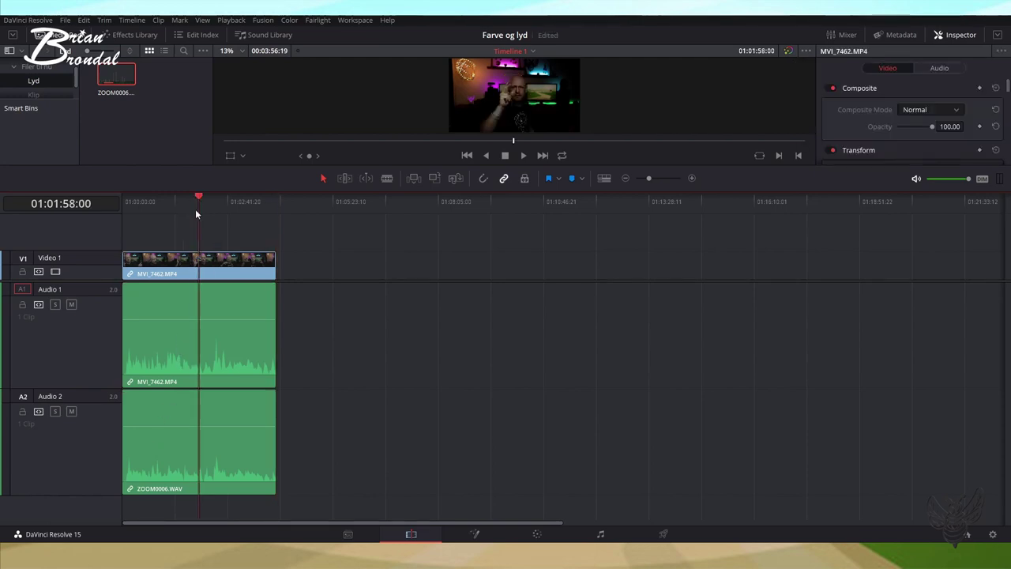
pyautogui.click(72, 305)
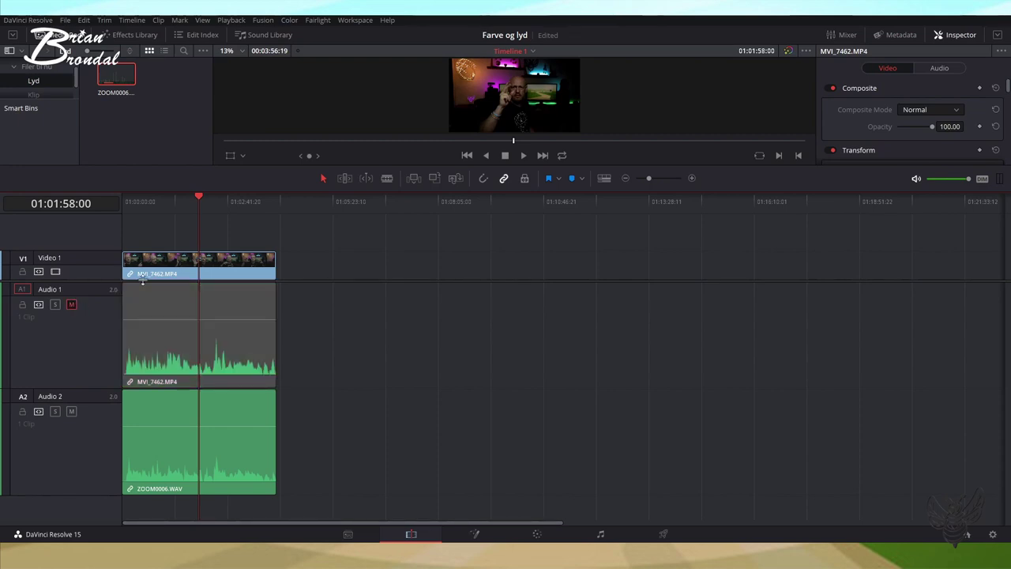
# - Play the trimmed edit from the timeline start with the video viewer enlarged
pyautogui.moveTo(198, 195)
pyautogui.mouseDown()
pyautogui.moveTo(117, 197)
pyautogui.moveTo(128, 199)
pyautogui.mouseUp()
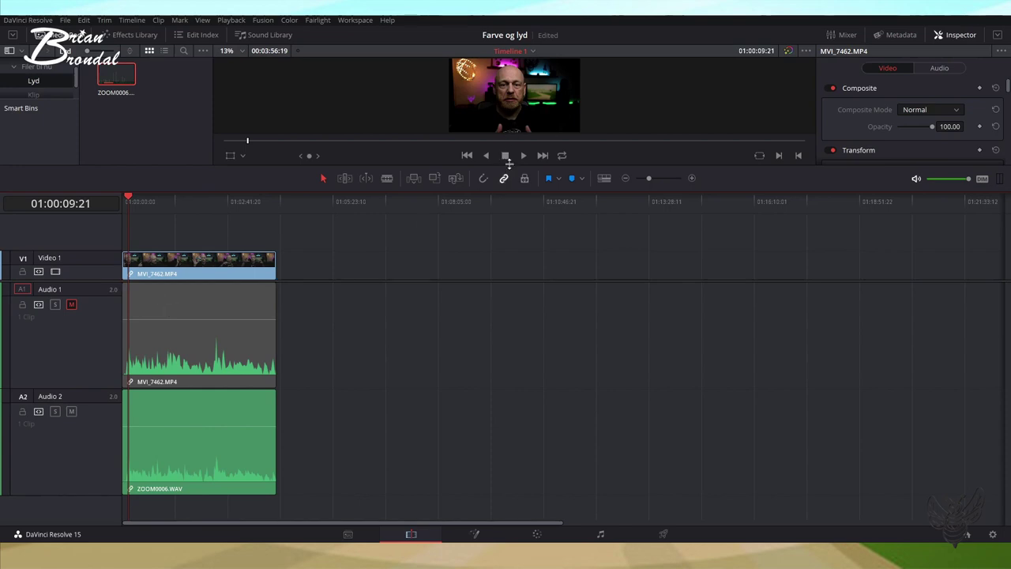
pyautogui.moveTo(508, 163); pyautogui.dragTo(481, 493)
pyautogui.press('space')
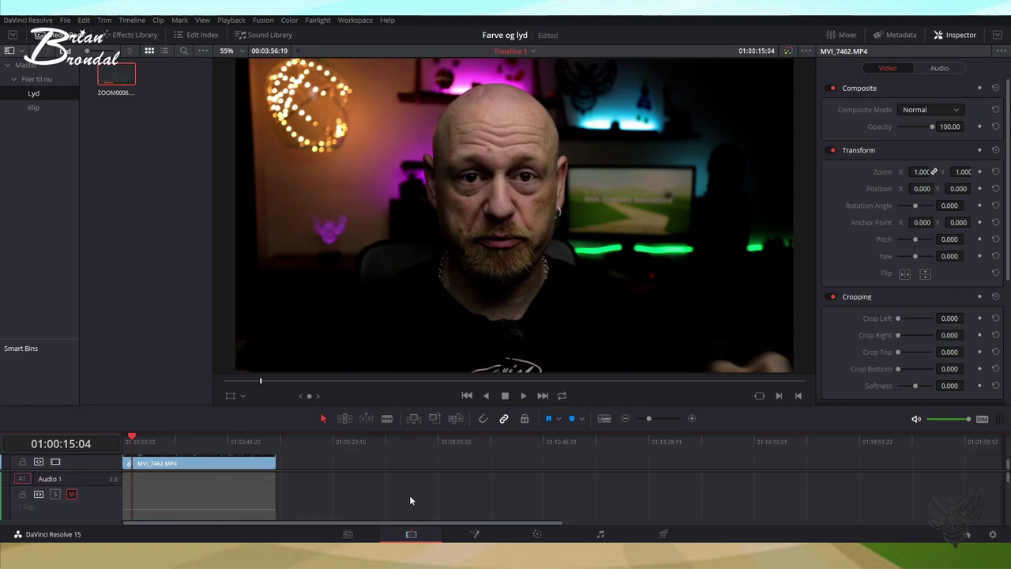
# - Shrink the viewer, unmute camera audio on Audio 1, mute Zoom audio on Audio 2, and play
pyautogui.scroll(-1, 77, 510)
pyautogui.scroll(-1, 78, 506)
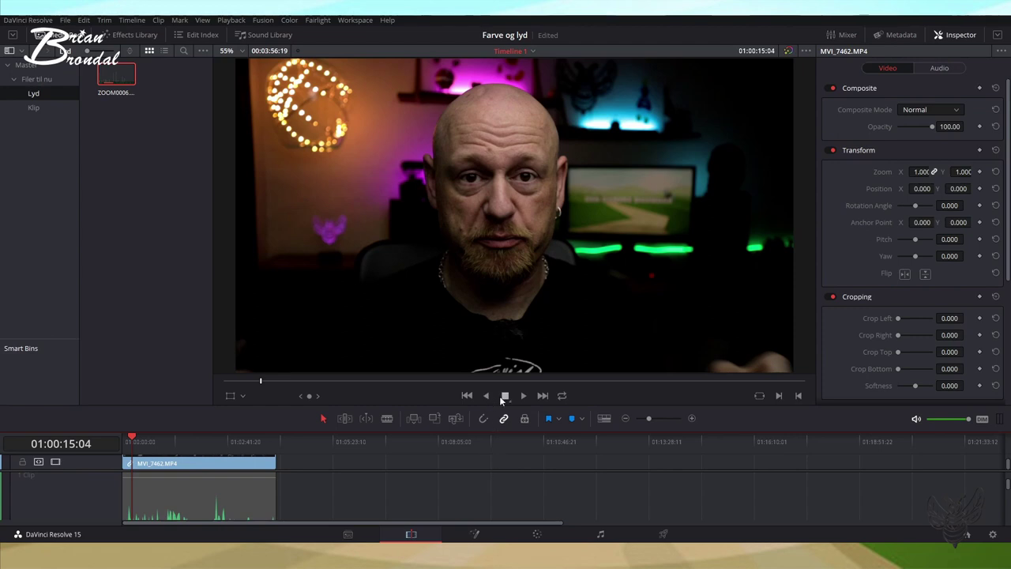
pyautogui.moveTo(500, 431); pyautogui.dragTo(499, 315)
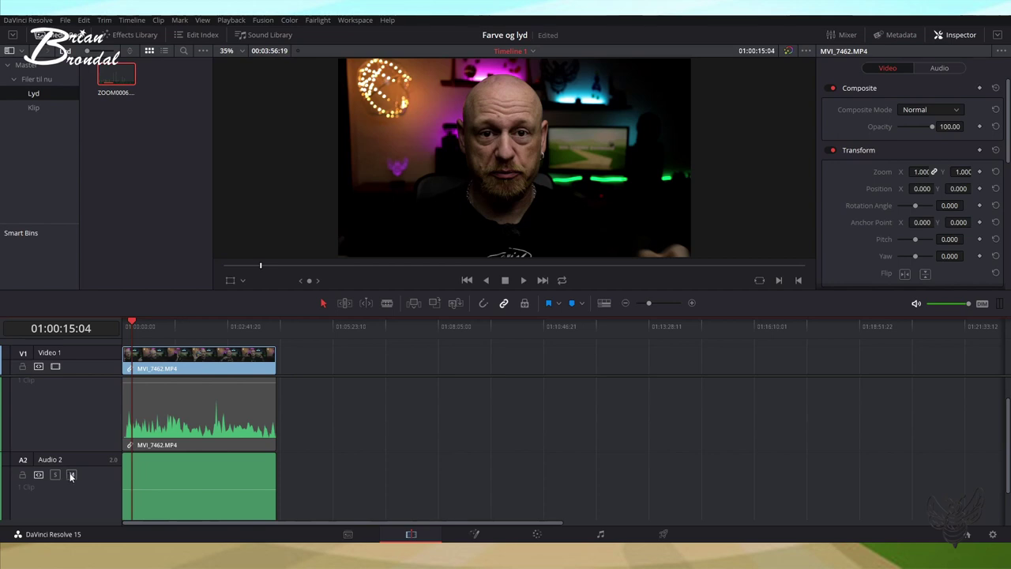
pyautogui.scroll(2, 90, 425)
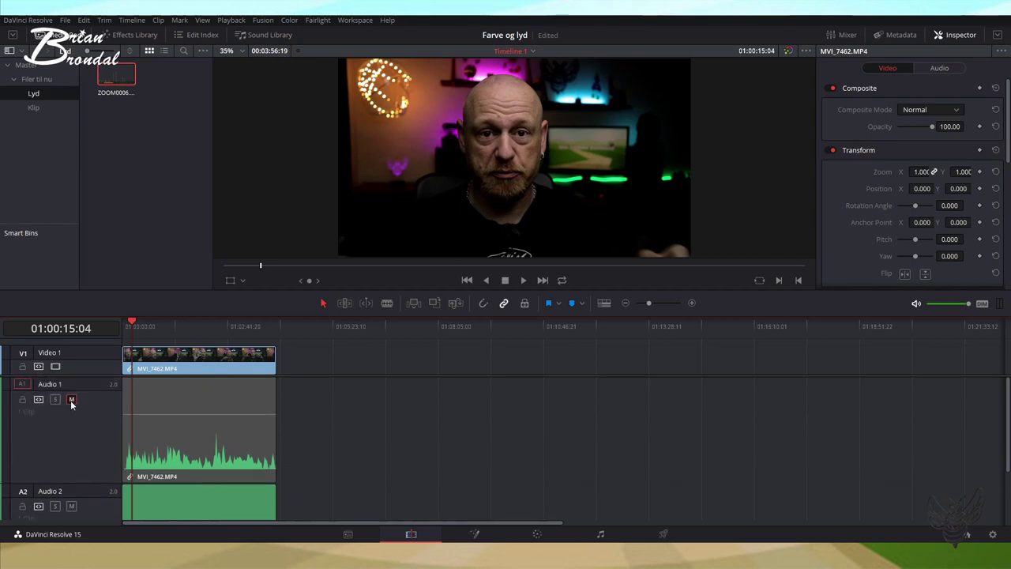
pyautogui.click(71, 400)
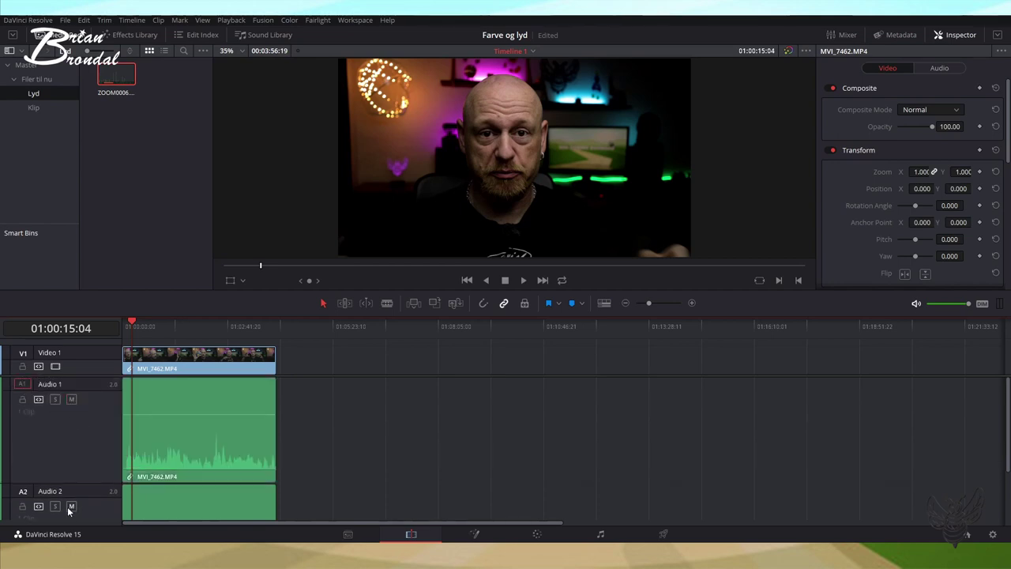
pyautogui.click(69, 506)
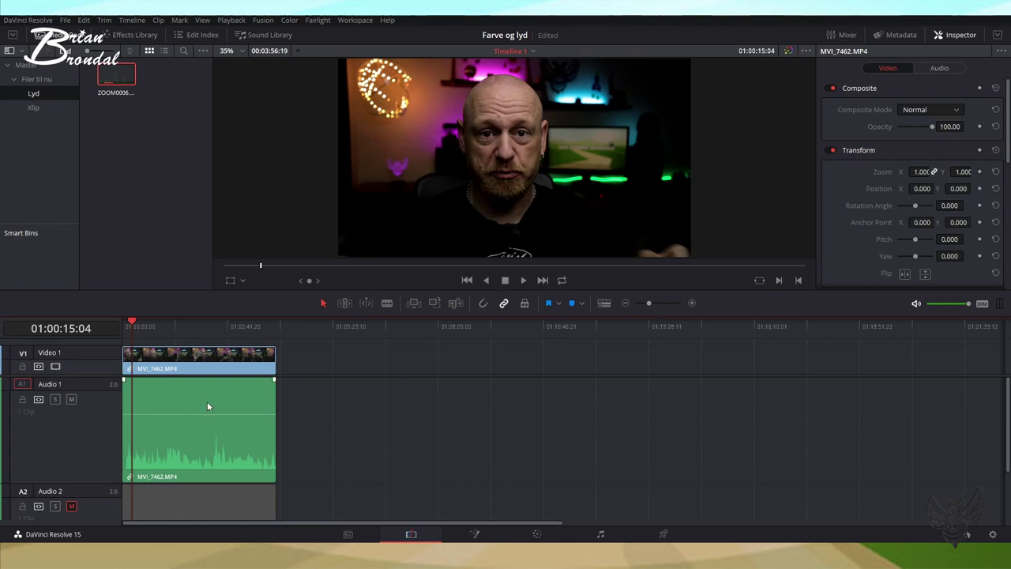
pyautogui.moveTo(195, 491)
pyautogui.press('space')
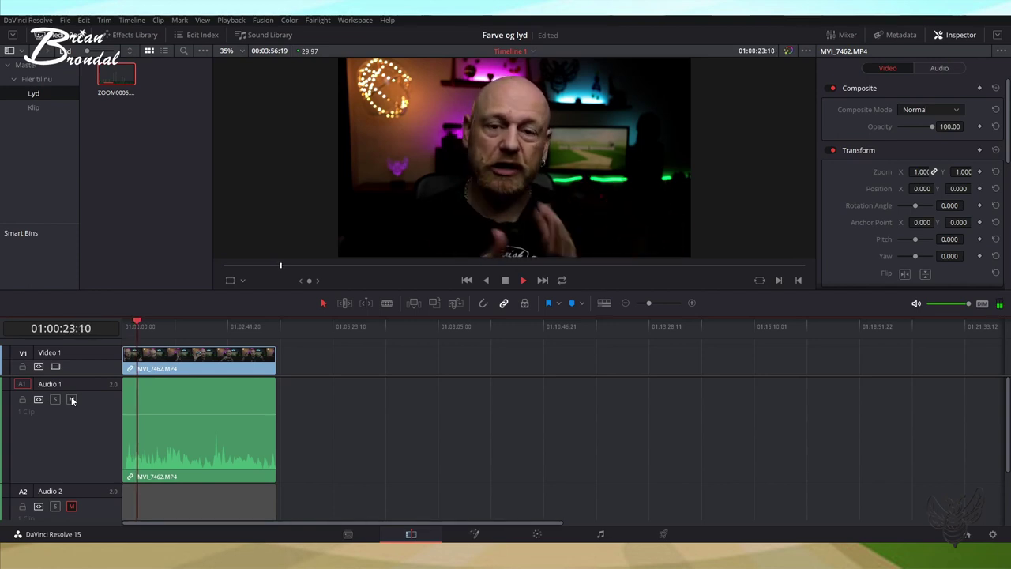
# - Switch between camera (Audio 1) and Zoom (Audio 2) audio during playback, ending with only Zoom audible
pyautogui.click(71, 399)
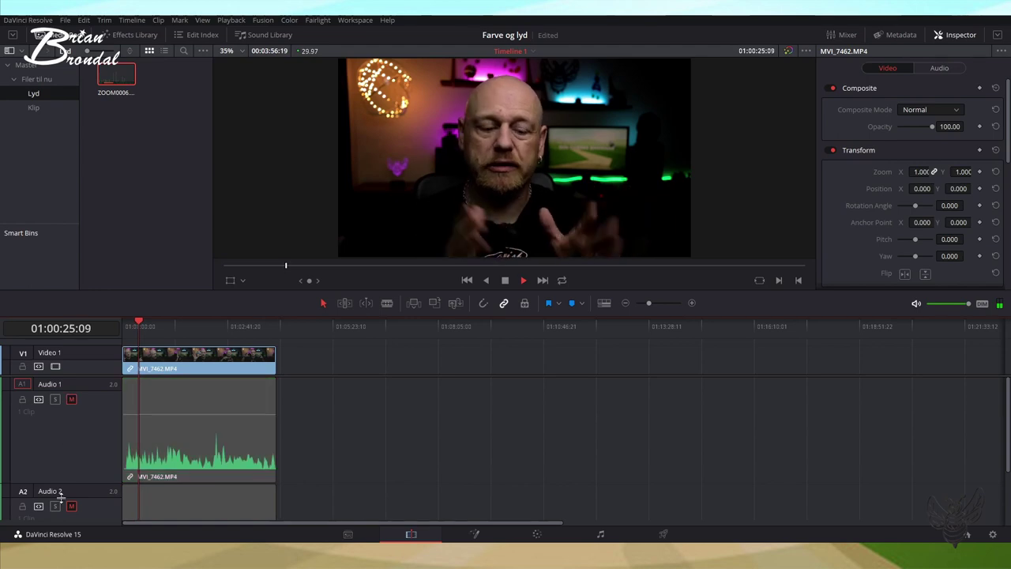
pyautogui.click(71, 506)
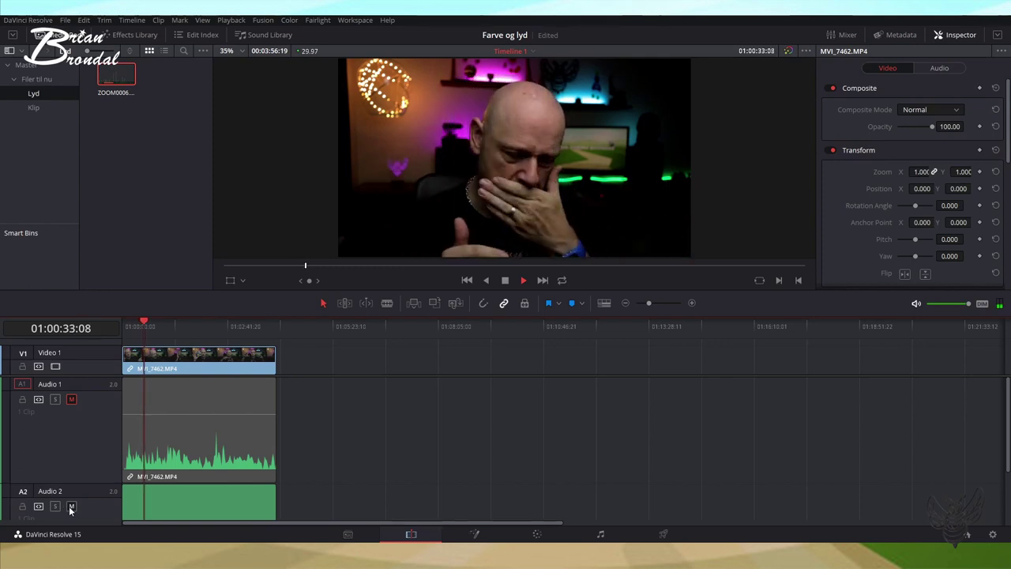
pyautogui.click(71, 506)
pyautogui.click(72, 399)
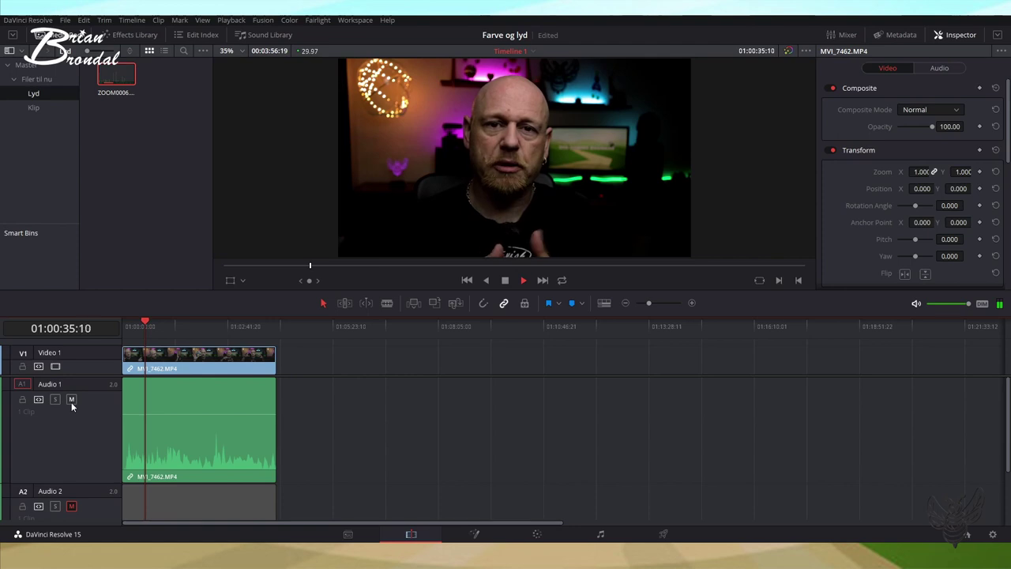
pyautogui.click(71, 506)
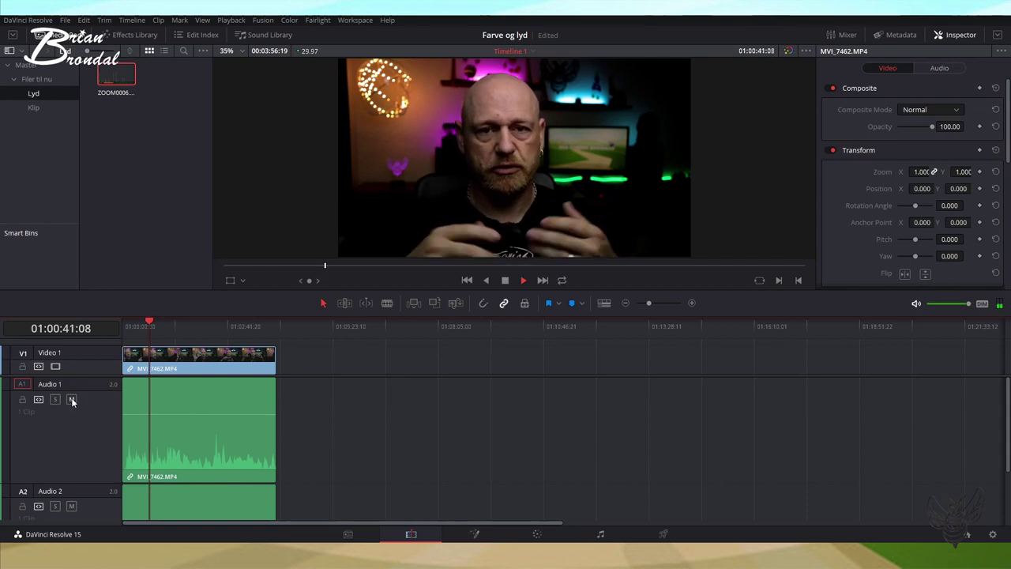
pyautogui.click(71, 399)
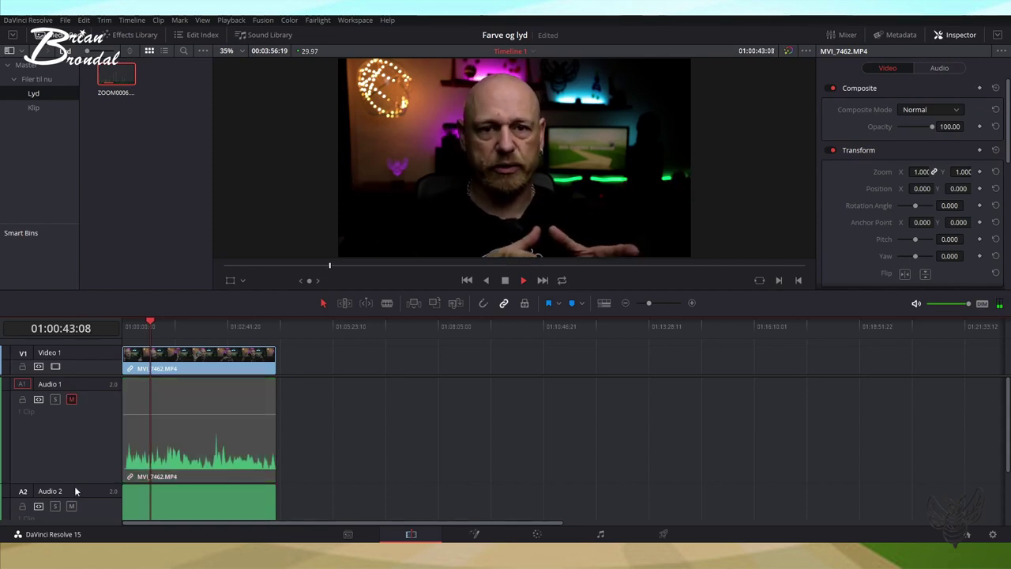
pyautogui.click(71, 402)
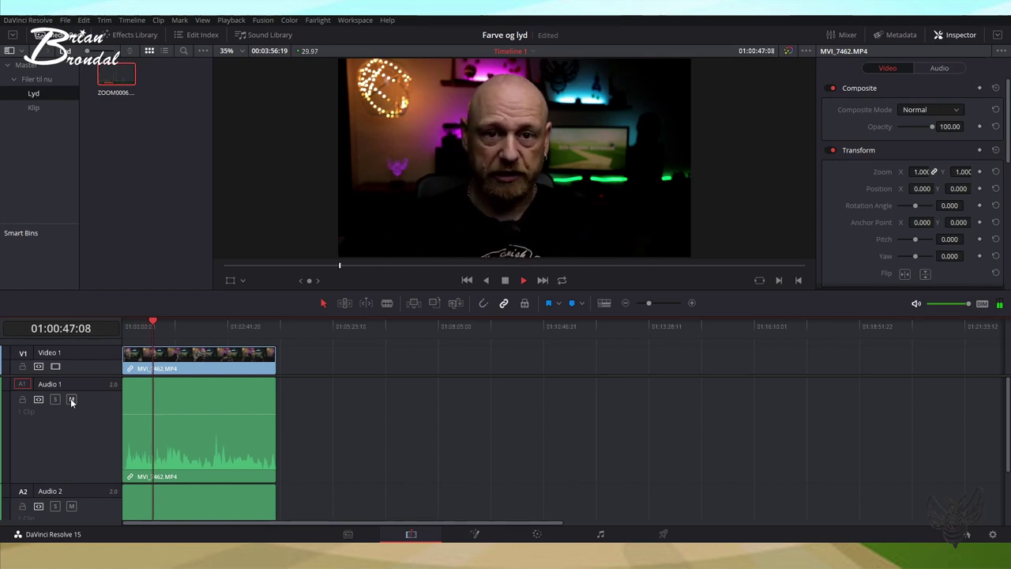
pyautogui.click(71, 401)
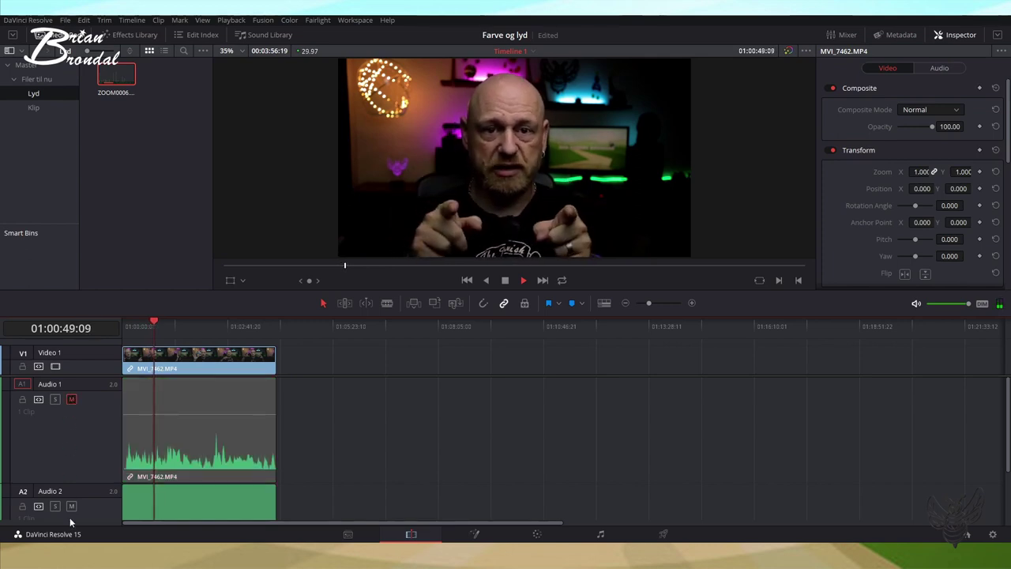
pyautogui.click(71, 506)
pyautogui.click(73, 399)
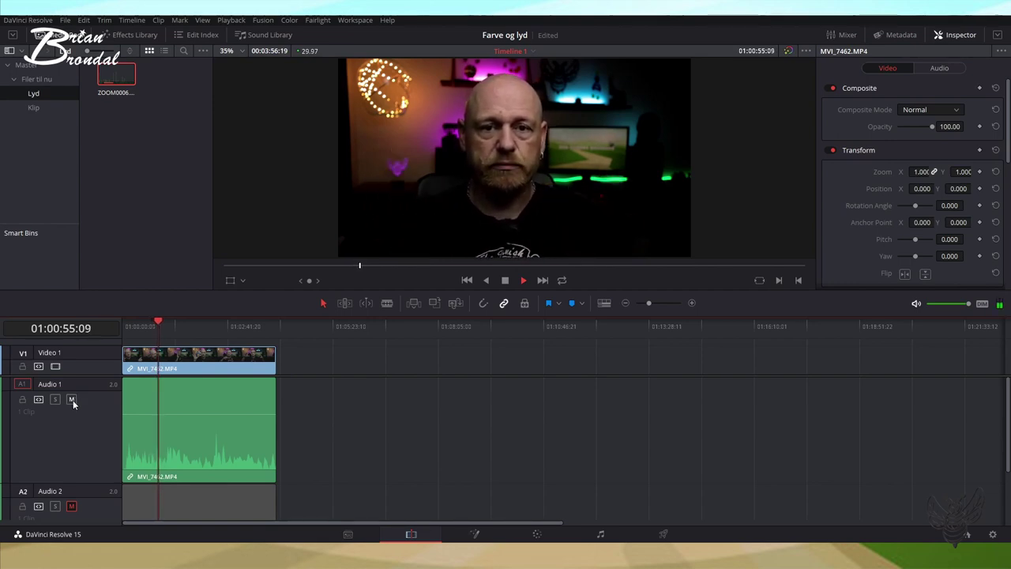
pyautogui.click(71, 506)
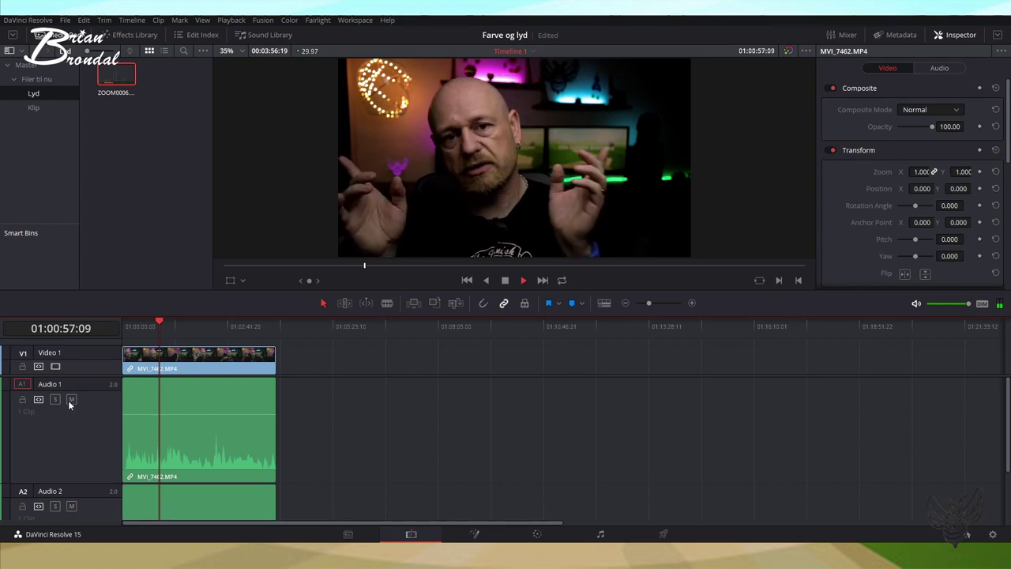
pyautogui.click(71, 400)
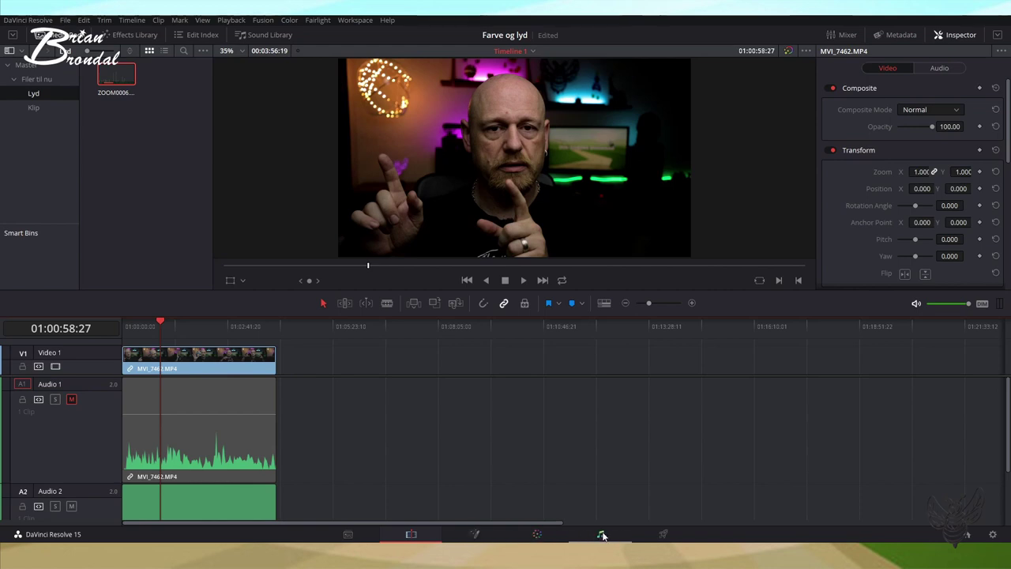
pyautogui.click(601, 536)
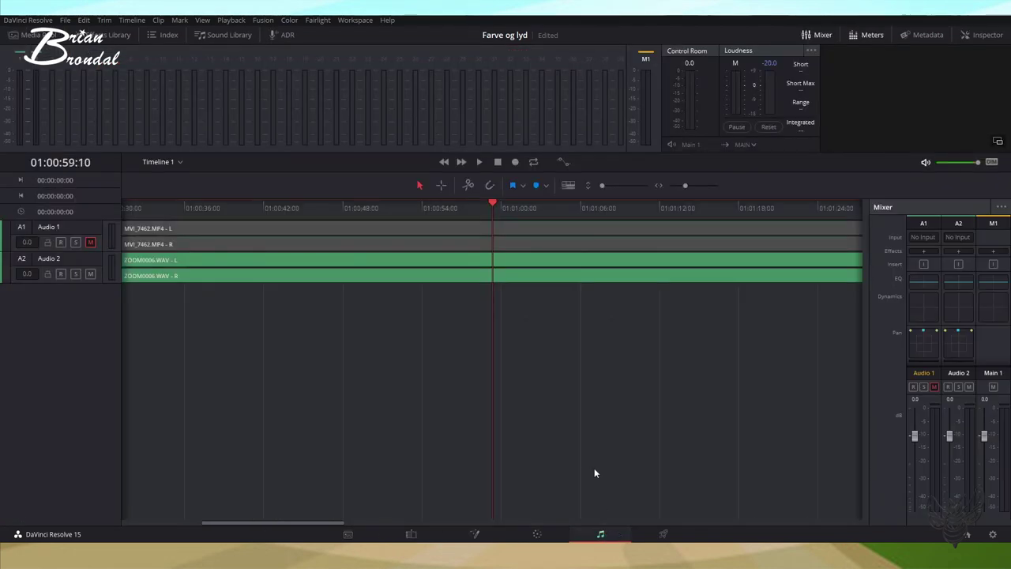
pyautogui.click(91, 274)
pyautogui.click(90, 243)
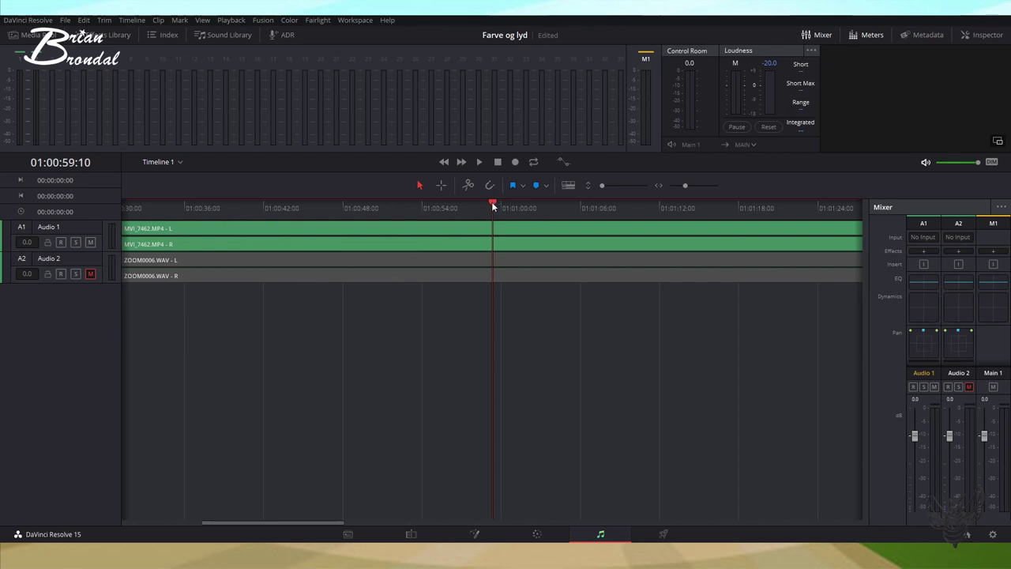
pyautogui.click(280, 204)
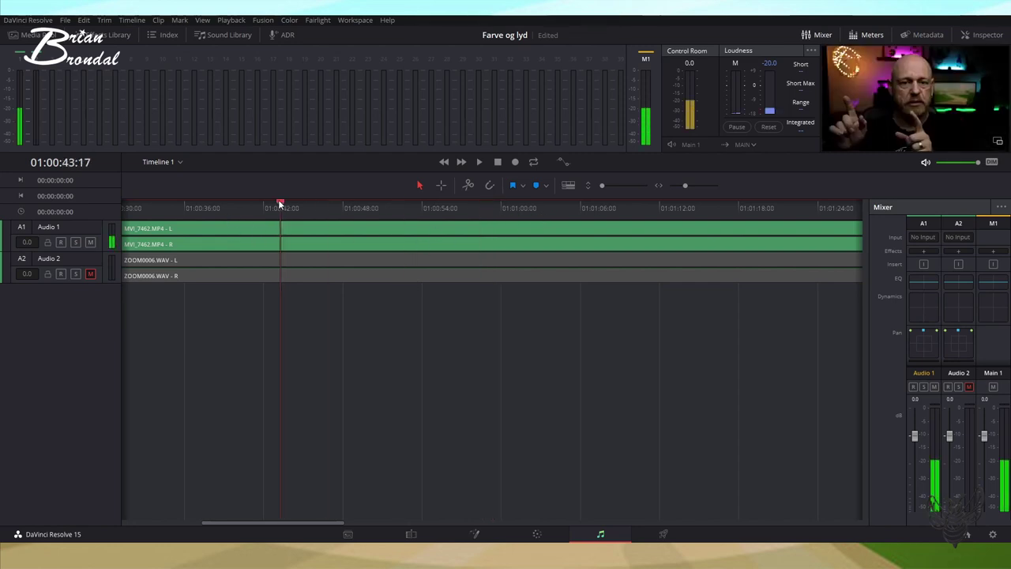
pyautogui.moveTo(283, 203); pyautogui.dragTo(194, 208)
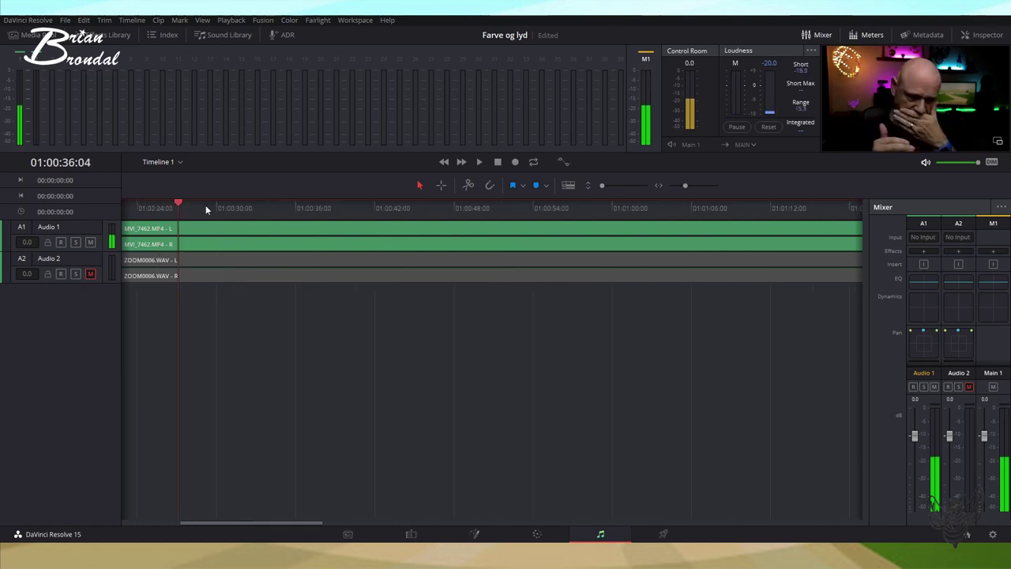
pyautogui.moveTo(194, 209); pyautogui.dragTo(22, 228)
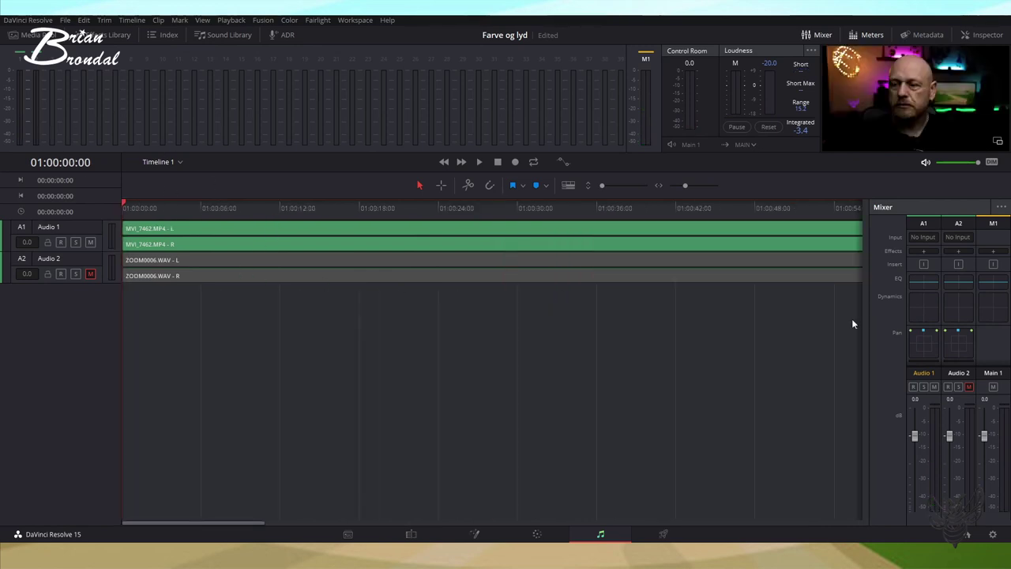
pyautogui.doubleClick(927, 284)
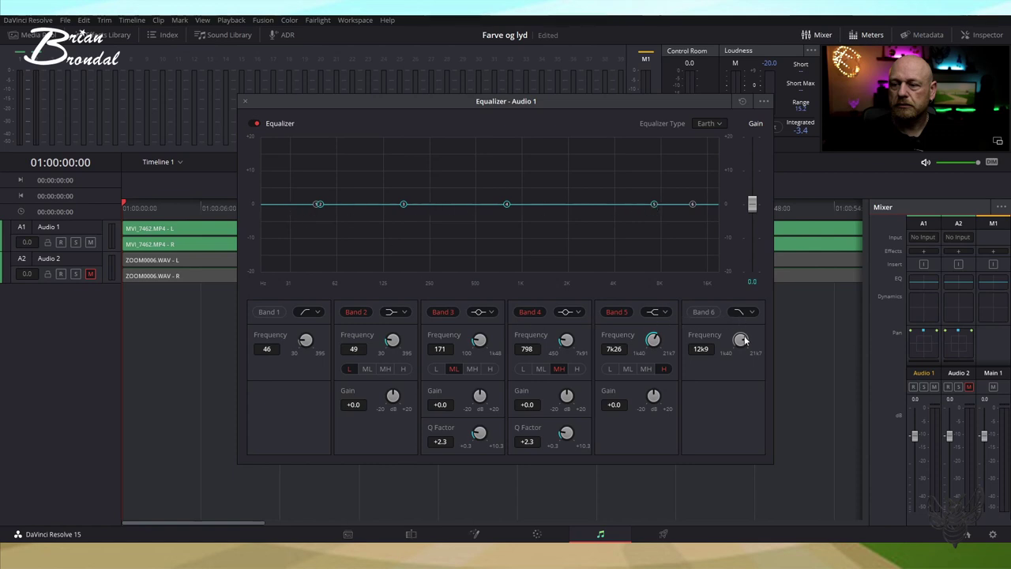
# - Enable Audio 1's high-cut and low-cut filters and switch bands 2 and 5 to bell shapes
pyautogui.click(697, 311)
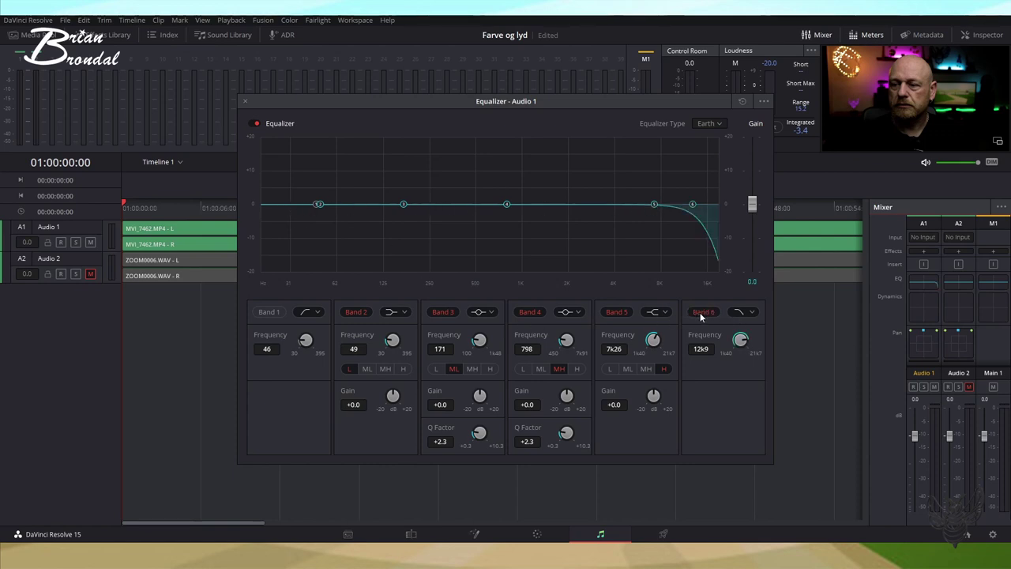
pyautogui.click(653, 314)
pyautogui.click(658, 336)
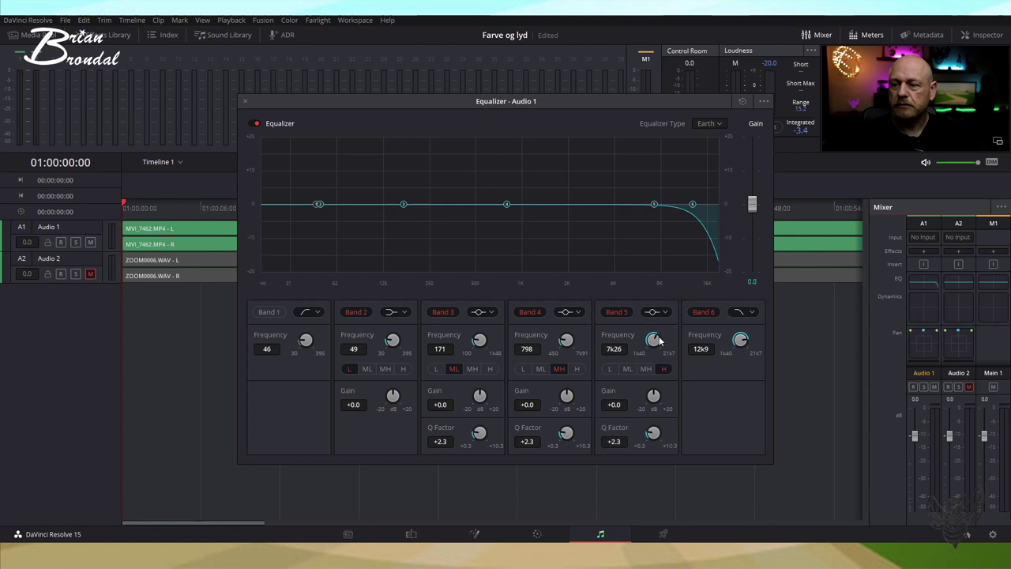
pyautogui.click(394, 313)
pyautogui.click(399, 338)
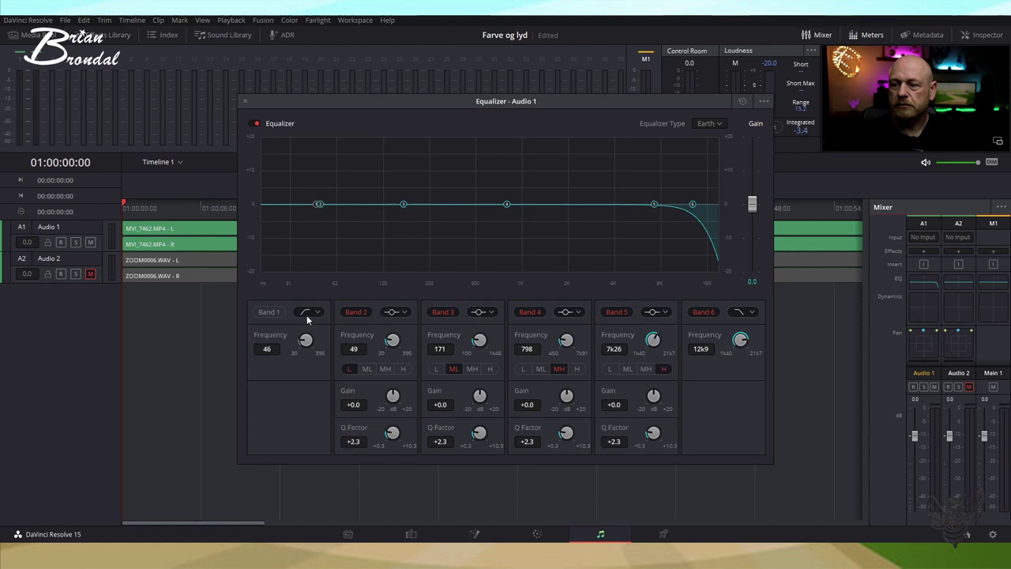
pyautogui.click(263, 312)
# - Set the low cut to 100 Hz and the high cut to 14k0, and narrow band 2 to Q +10.3
pyautogui.moveTo(268, 350); pyautogui.dragTo(356, 341)
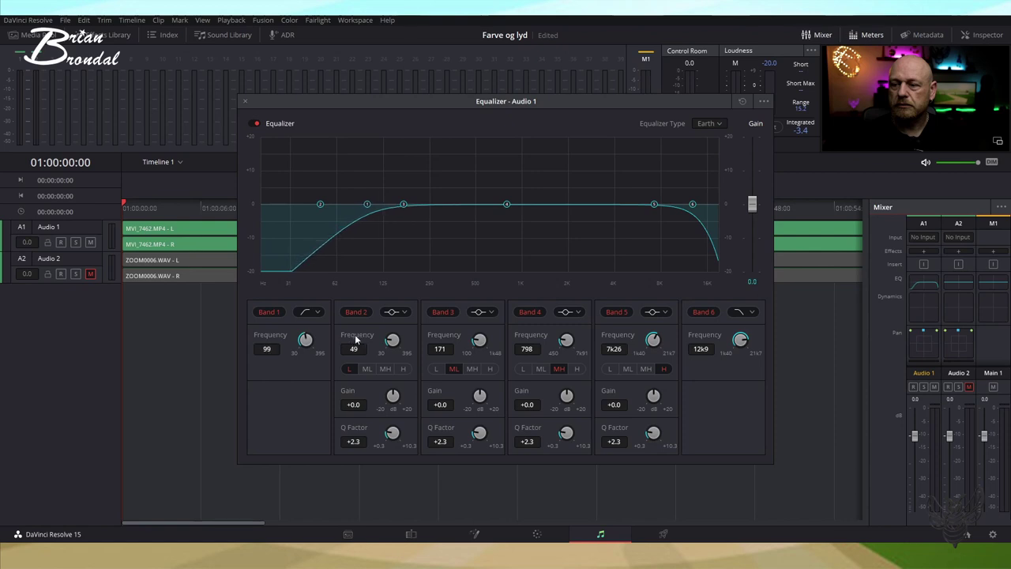
pyautogui.moveTo(356, 339); pyautogui.dragTo(357, 340)
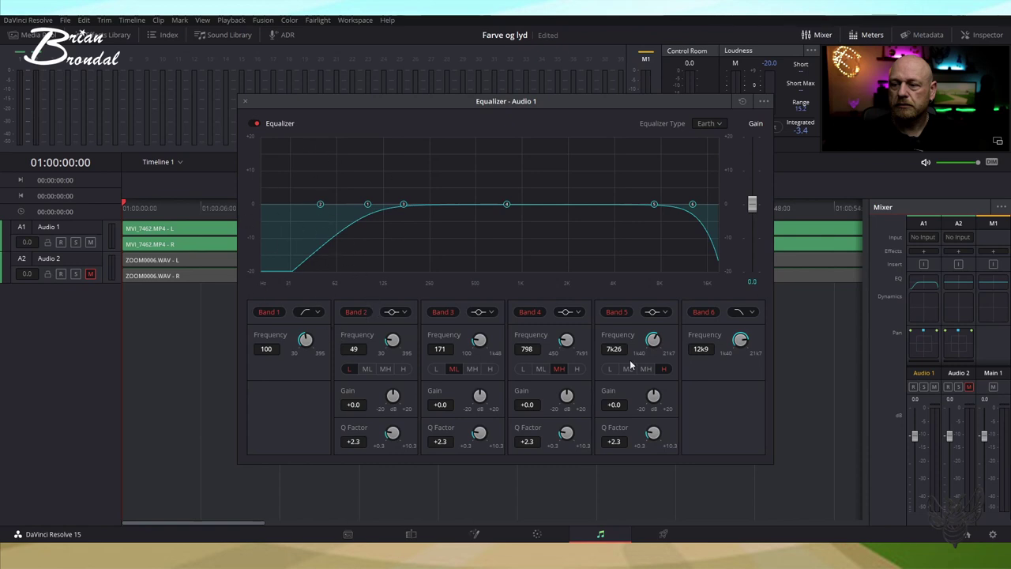
pyautogui.moveTo(741, 341); pyautogui.dragTo(745, 341)
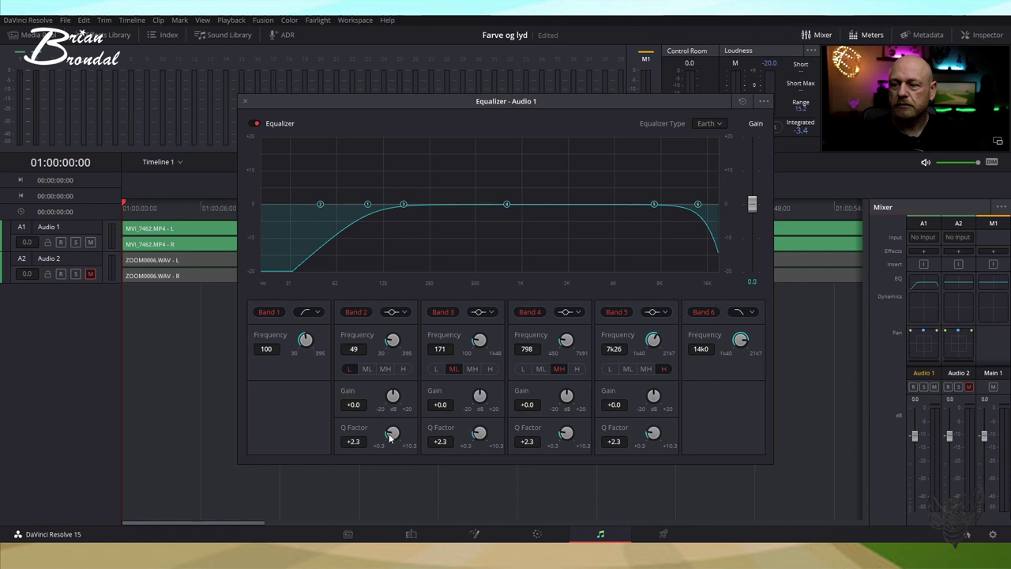
pyautogui.moveTo(390, 438); pyautogui.dragTo(703, 423)
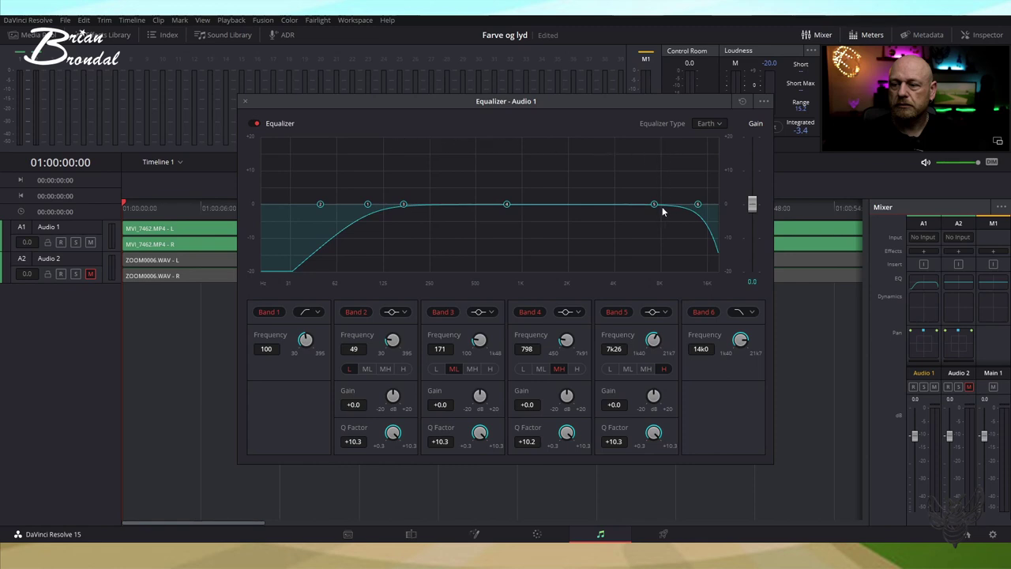
# - During playback, sweep a sharp band 5 boost to find 4k07 and turn it into a cut
pyautogui.press('space')
pyautogui.moveTo(655, 205)
pyautogui.mouseDown()
pyautogui.moveTo(666, 131)
pyautogui.moveTo(378, 128)
pyautogui.moveTo(667, 125)
pyautogui.moveTo(615, 125)
pyautogui.mouseUp()
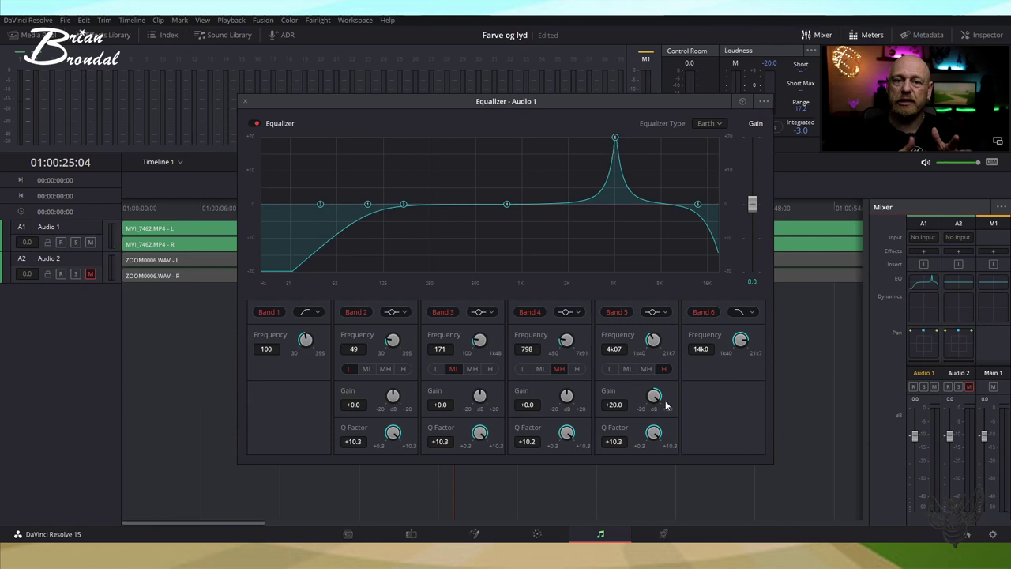
pyautogui.moveTo(662, 403); pyautogui.dragTo(551, 381)
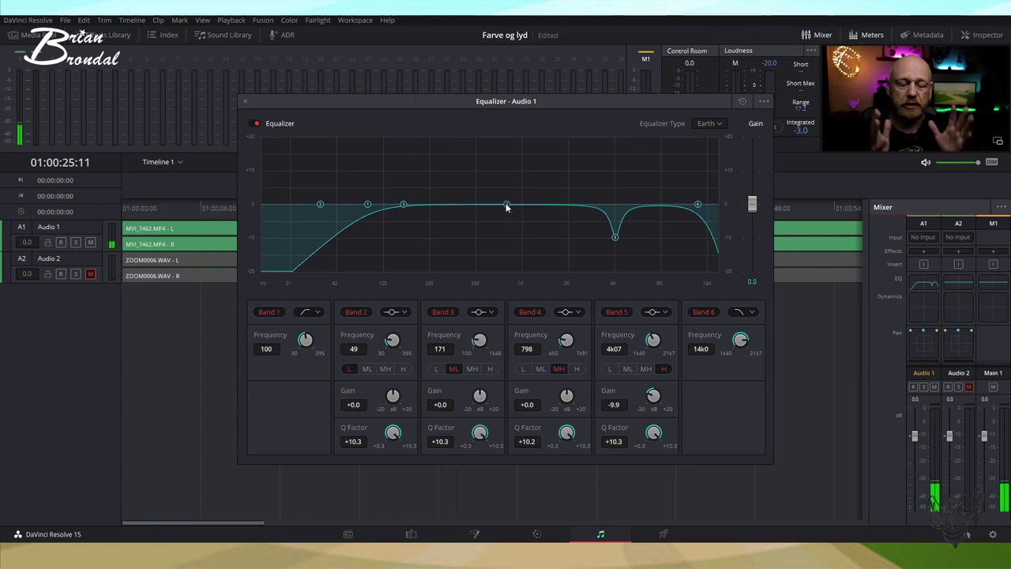
# - Sweep a sharp band 4 boost to find 1k18 and turn it into a cut
pyautogui.moveTo(507, 206)
pyautogui.mouseDown()
pyautogui.moveTo(504, 117)
pyautogui.moveTo(585, 117)
pyautogui.moveTo(527, 118)
pyautogui.mouseUp()
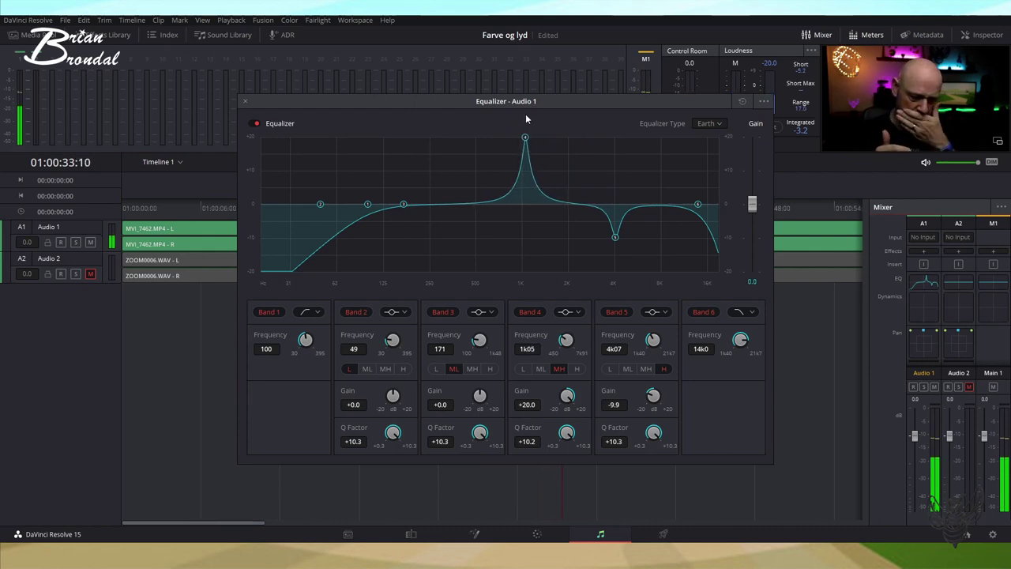
pyautogui.moveTo(527, 119); pyautogui.dragTo(534, 119)
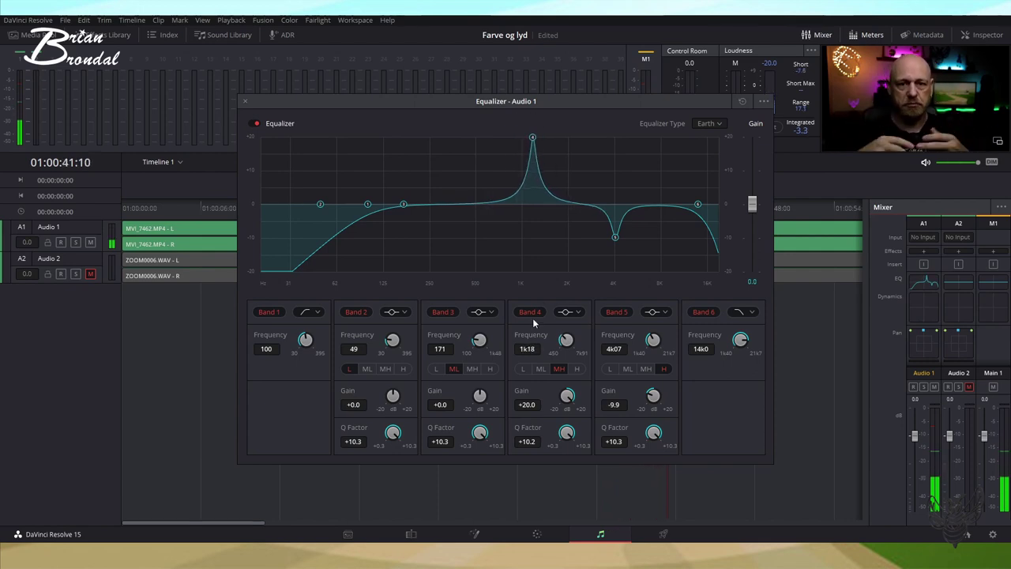
pyautogui.moveTo(572, 403); pyautogui.dragTo(462, 393)
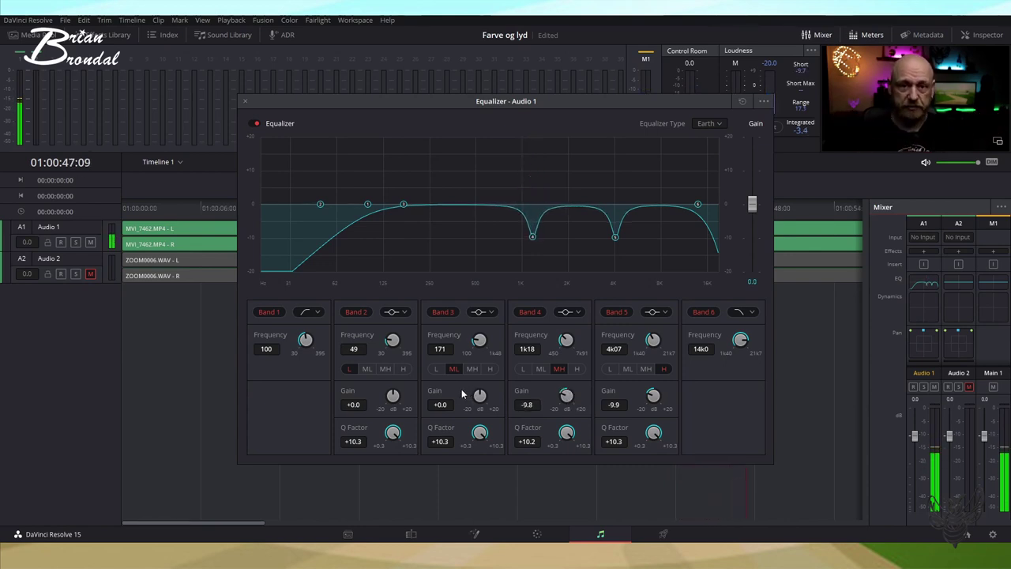
# - Set bands 4 and 5 to -10.0, then sweep band 3 and cut it -10.0 at 404 Hz, widening the dip
pyautogui.moveTo(461, 392); pyautogui.dragTo(487, 399)
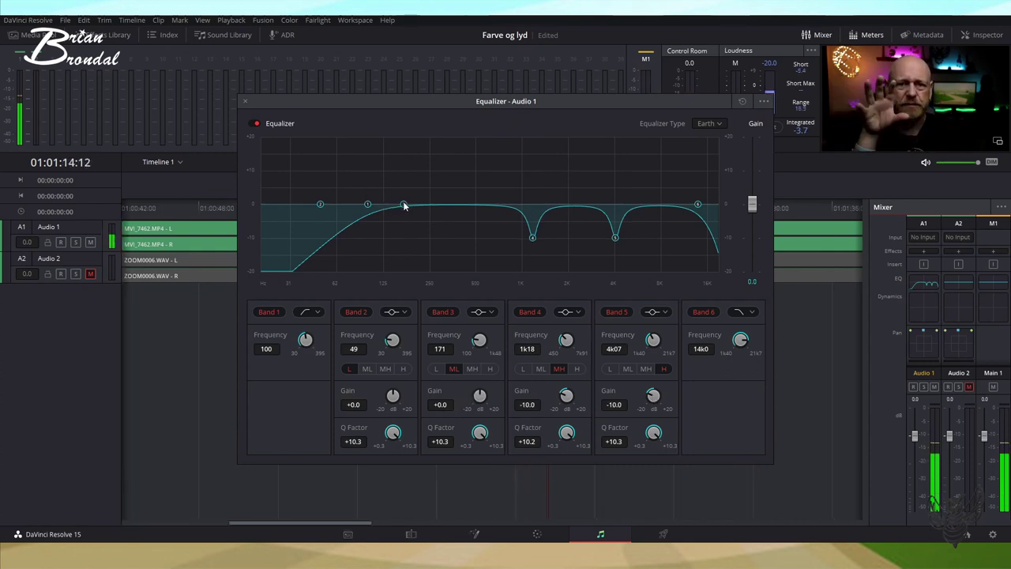
pyautogui.moveTo(404, 206)
pyautogui.mouseDown()
pyautogui.moveTo(444, 102)
pyautogui.moveTo(500, 100)
pyautogui.moveTo(462, 100)
pyautogui.mouseUp()
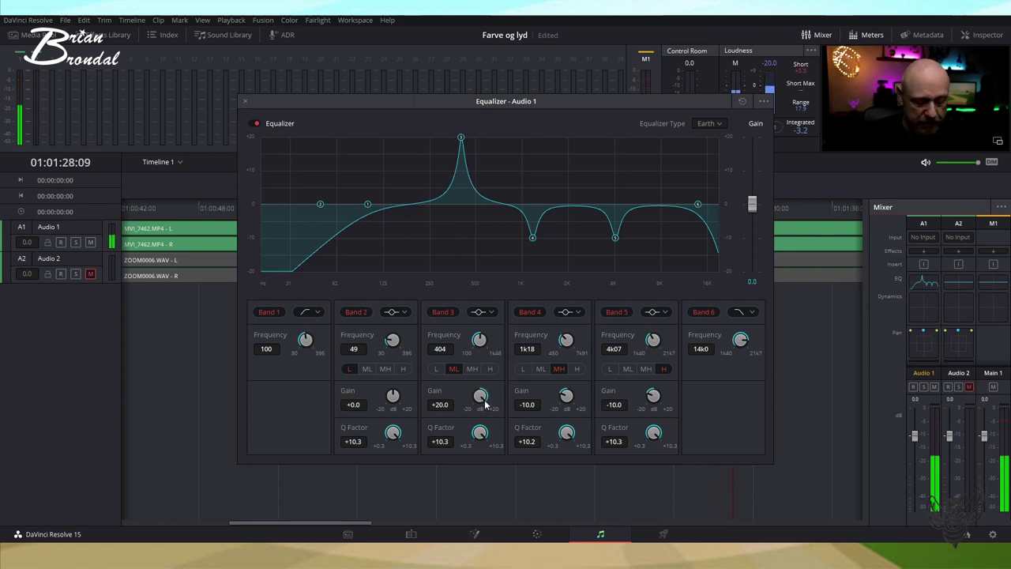
pyautogui.moveTo(484, 404); pyautogui.dragTo(376, 374)
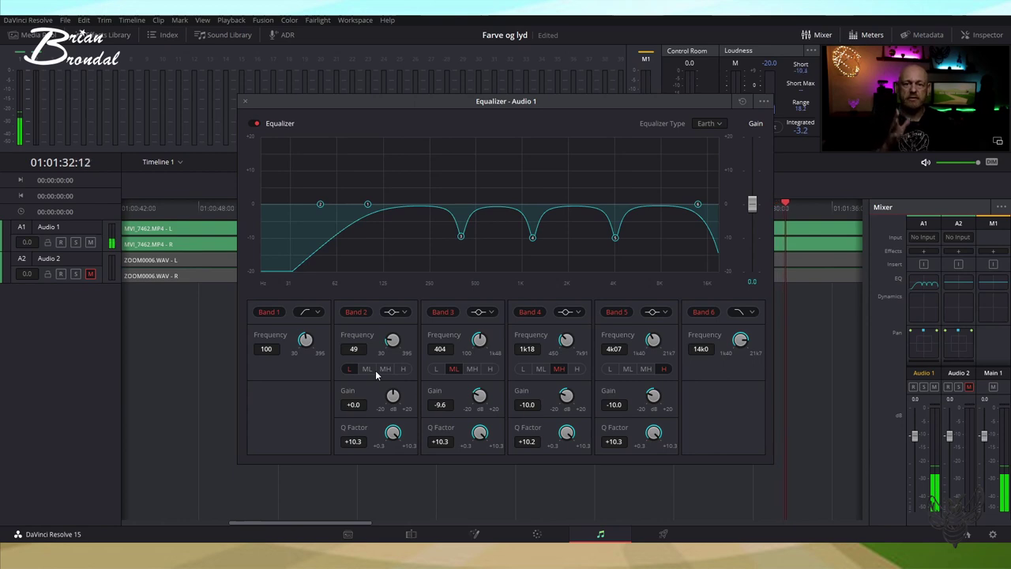
pyautogui.moveTo(375, 370); pyautogui.dragTo(373, 371)
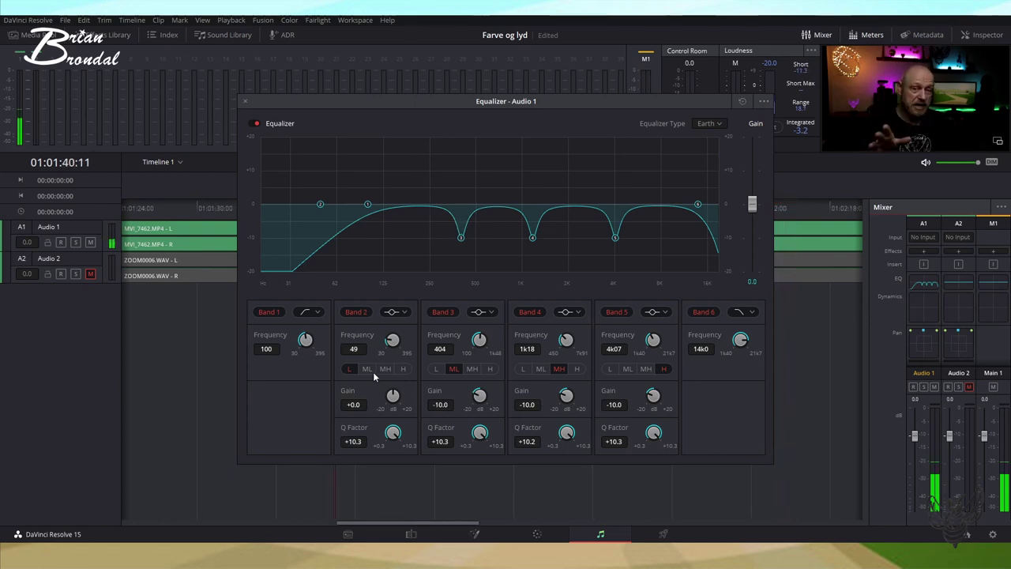
pyautogui.moveTo(480, 433); pyautogui.dragTo(370, 418)
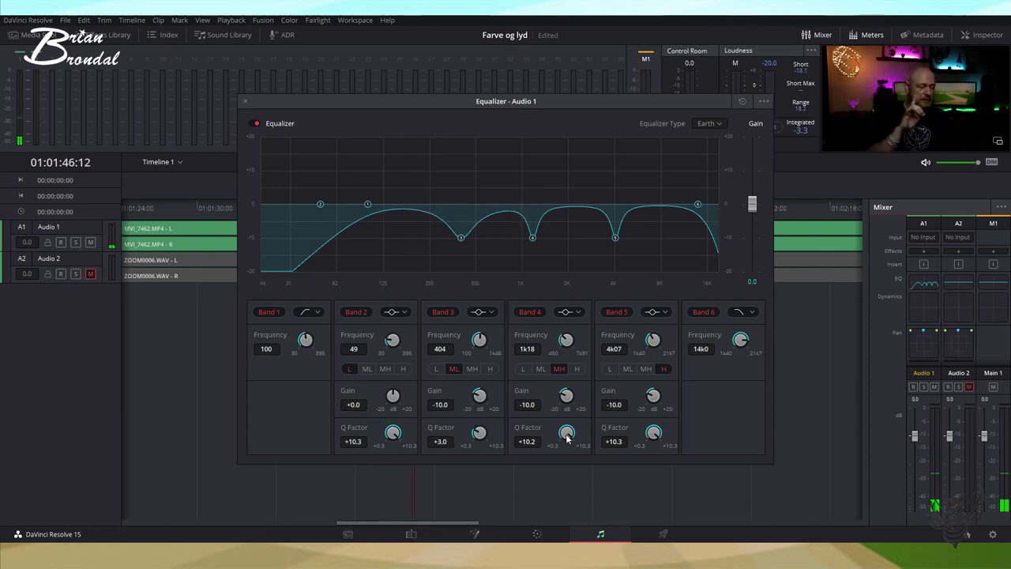
# - Widen the 1k18 and 4k07 dips to Q 3.0 and boost band 2 by +20 dB around 153 Hz
pyautogui.moveTo(546, 431)
pyautogui.mouseDown()
pyautogui.moveTo(477, 427)
pyautogui.moveTo(458, 412)
pyautogui.mouseUp()
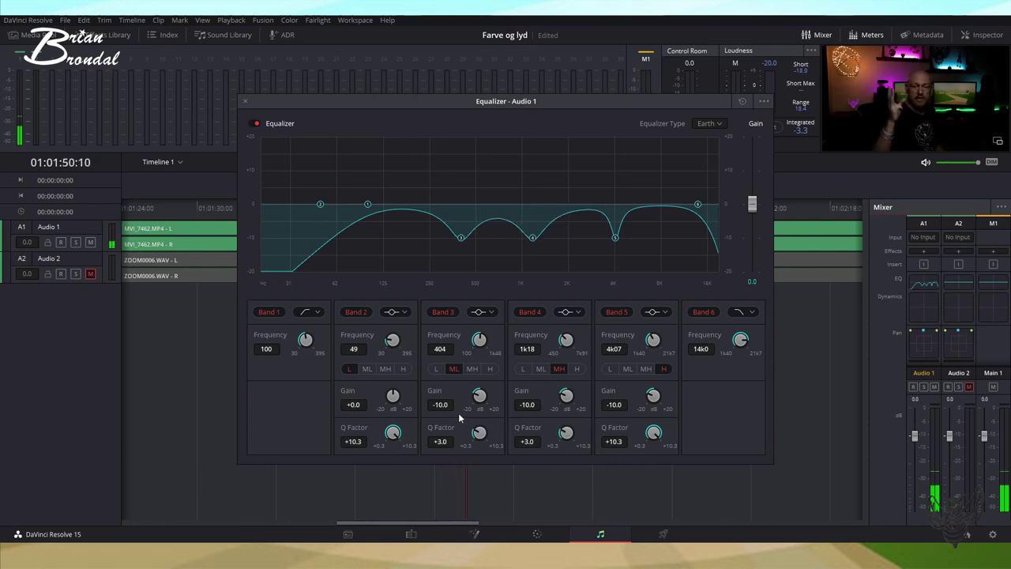
pyautogui.moveTo(656, 435); pyautogui.dragTo(551, 424)
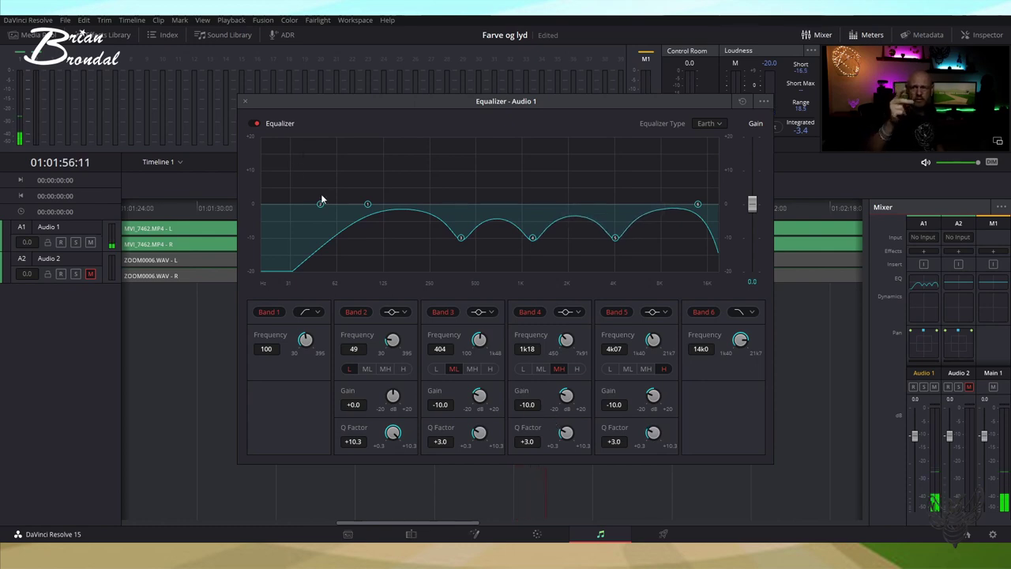
pyautogui.moveTo(321, 202)
pyautogui.mouseDown()
pyautogui.moveTo(403, 107)
pyautogui.moveTo(437, 103)
pyautogui.moveTo(359, 100)
pyautogui.moveTo(408, 110)
pyautogui.moveTo(396, 103)
pyautogui.mouseUp()
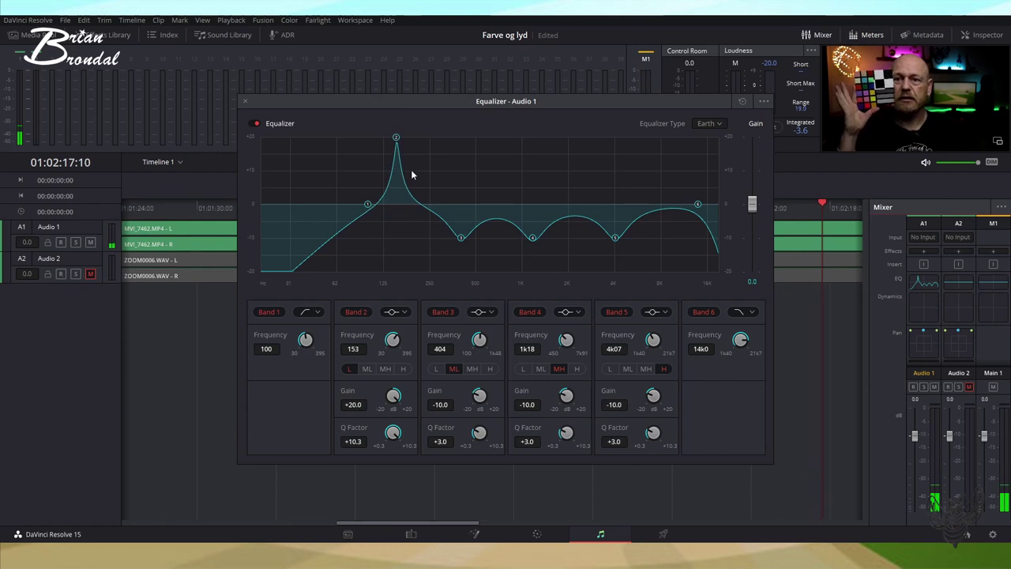
# - Reset band 2's gain to 0.0 and lower its Q to +3.0
pyautogui.moveTo(393, 394)
pyautogui.mouseDown()
pyautogui.moveTo(288, 367)
pyautogui.moveTo(325, 366)
pyautogui.mouseUp()
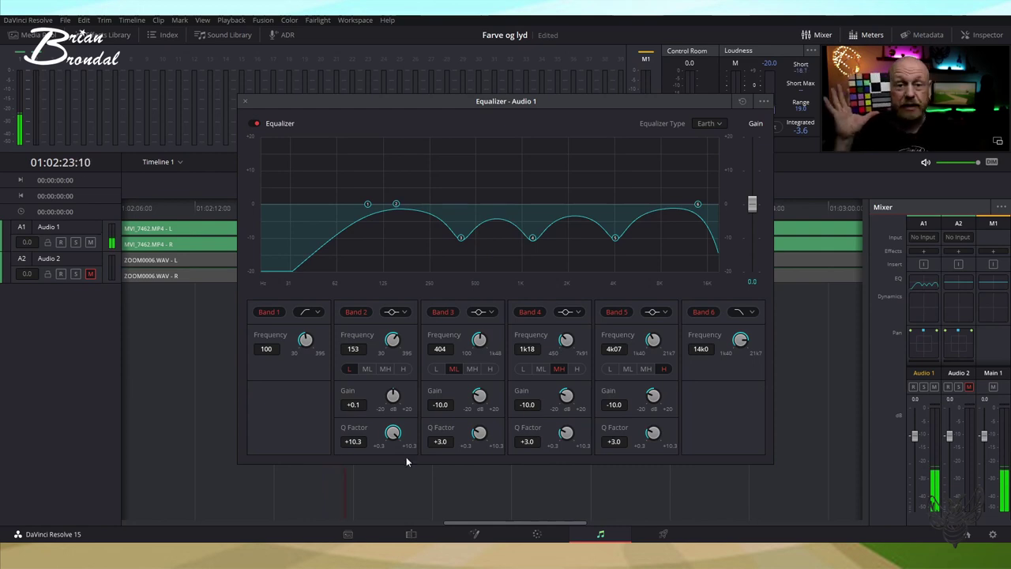
pyautogui.moveTo(308, 418); pyautogui.dragTo(293, 419)
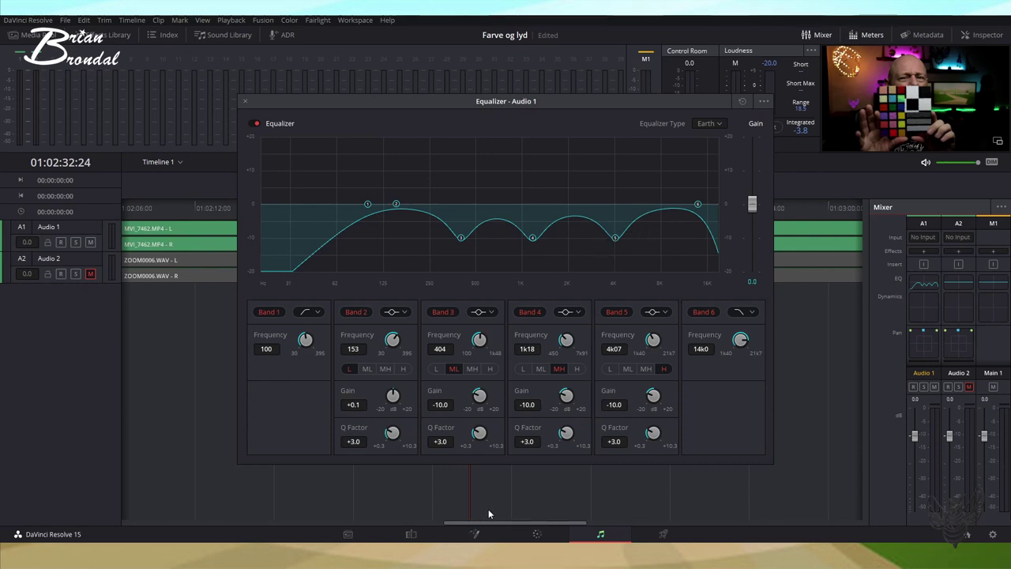
# - On the Edit page, set Clip Volume to 10.00 for all timeline clips and play the start
pyautogui.click(411, 535)
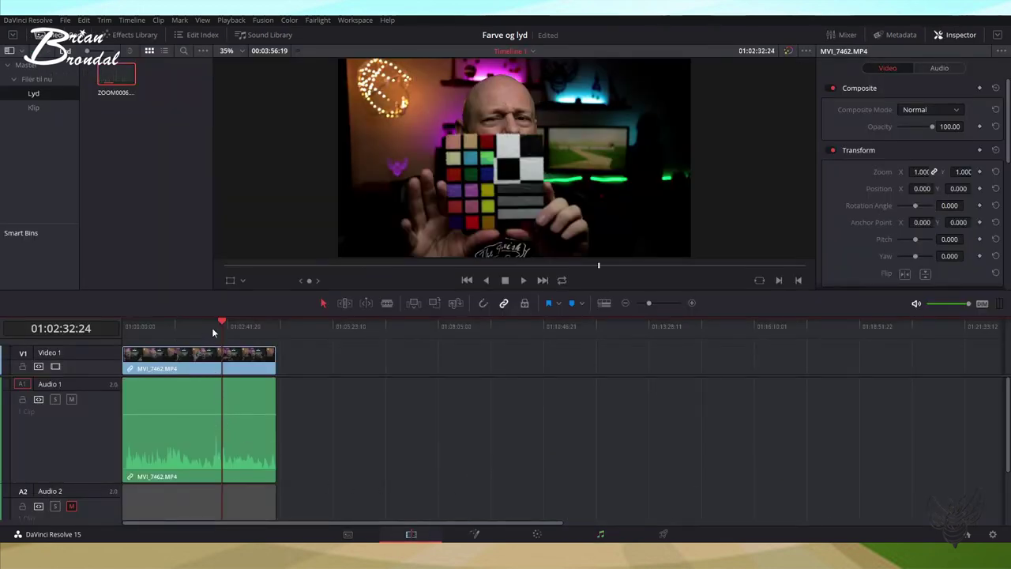
pyautogui.moveTo(224, 323); pyautogui.dragTo(68, 309)
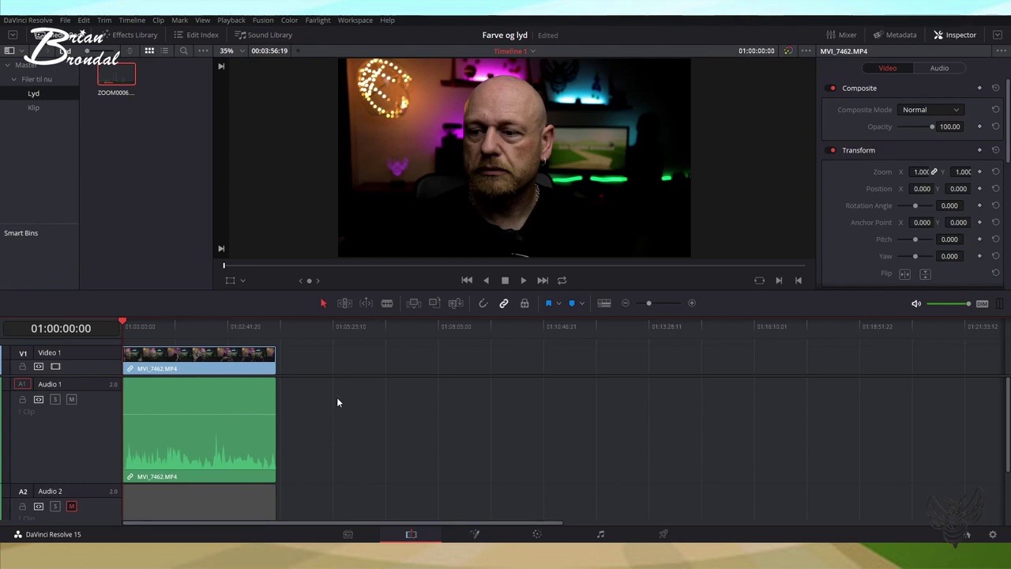
pyautogui.moveTo(336, 403); pyautogui.dragTo(203, 523)
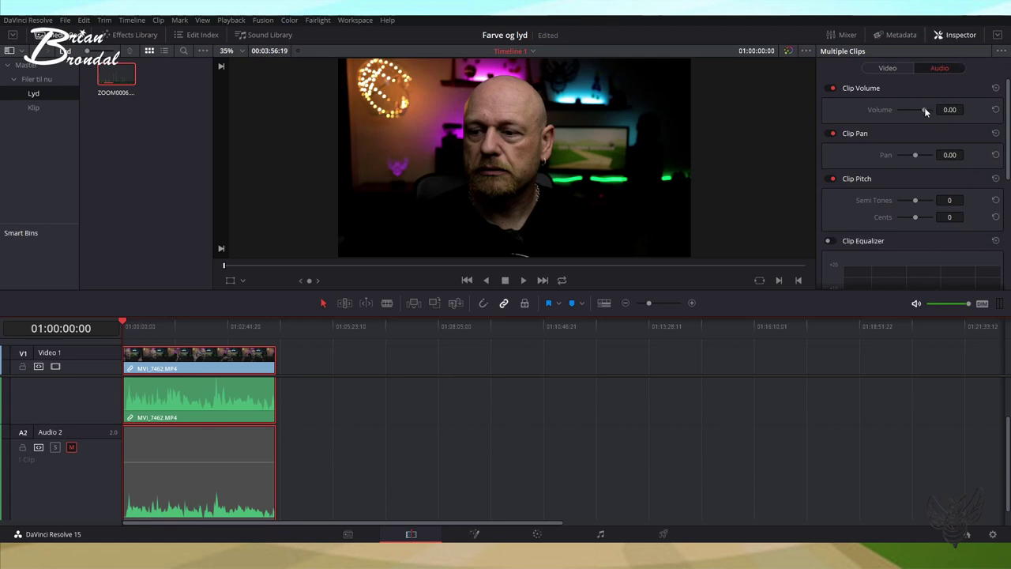
pyautogui.moveTo(924, 107); pyautogui.dragTo(927, 107)
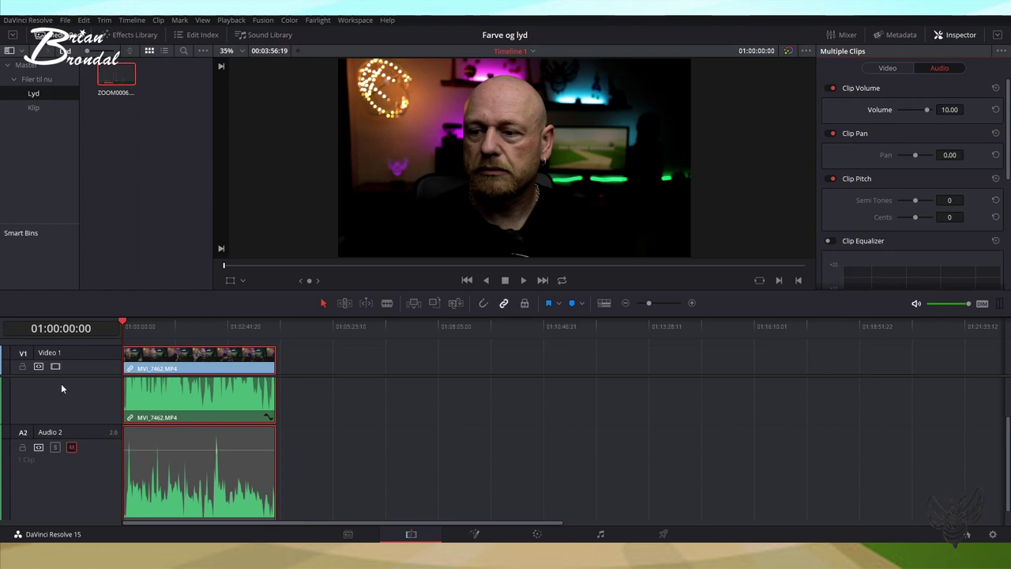
pyautogui.press('space')
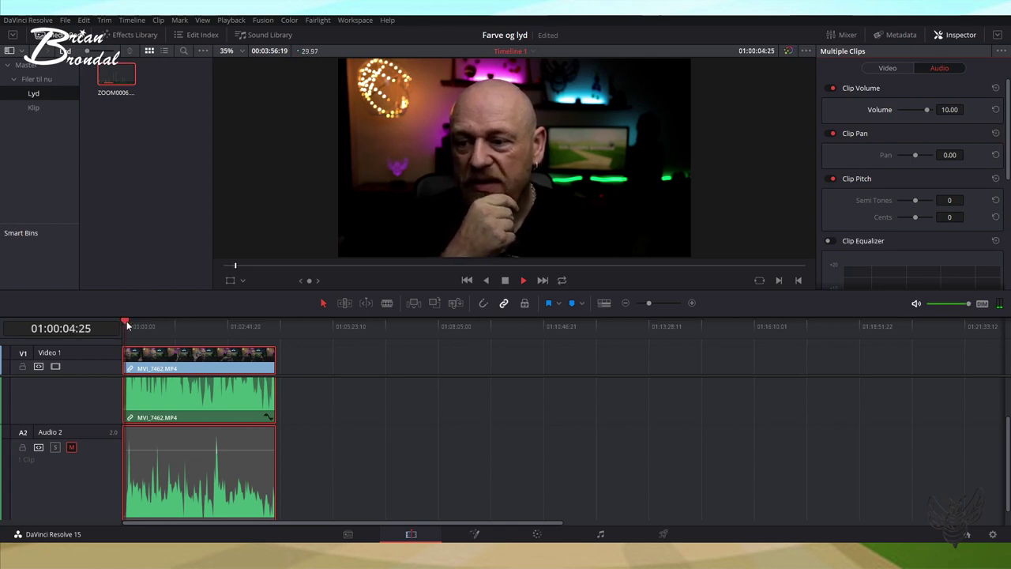
pyautogui.press('space')
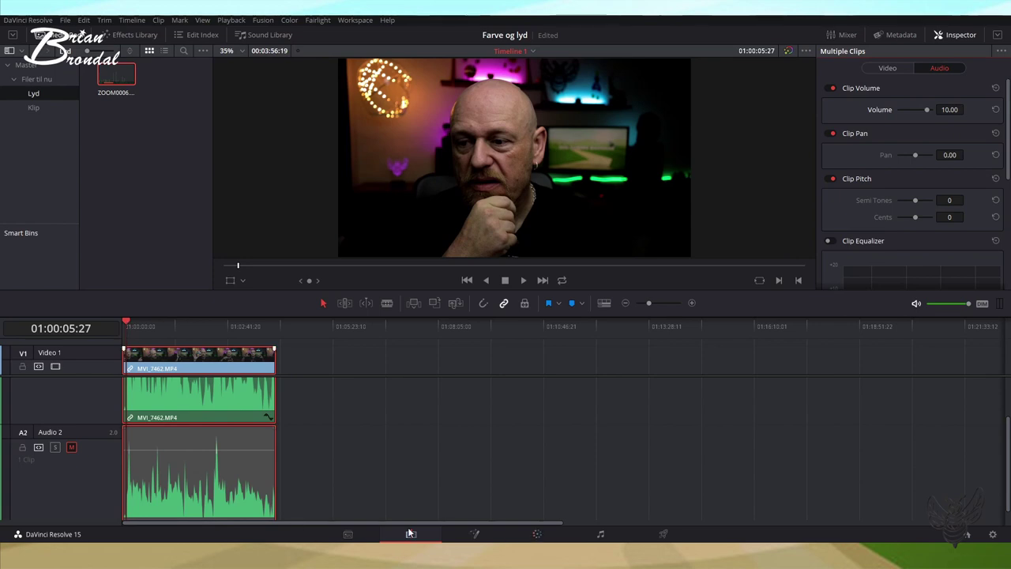
# - Compare camera and Zoom audio by toggling the Audio 1 and Audio 2 mutes during playback, leaving both unmuted
pyautogui.scroll(4, 82, 399)
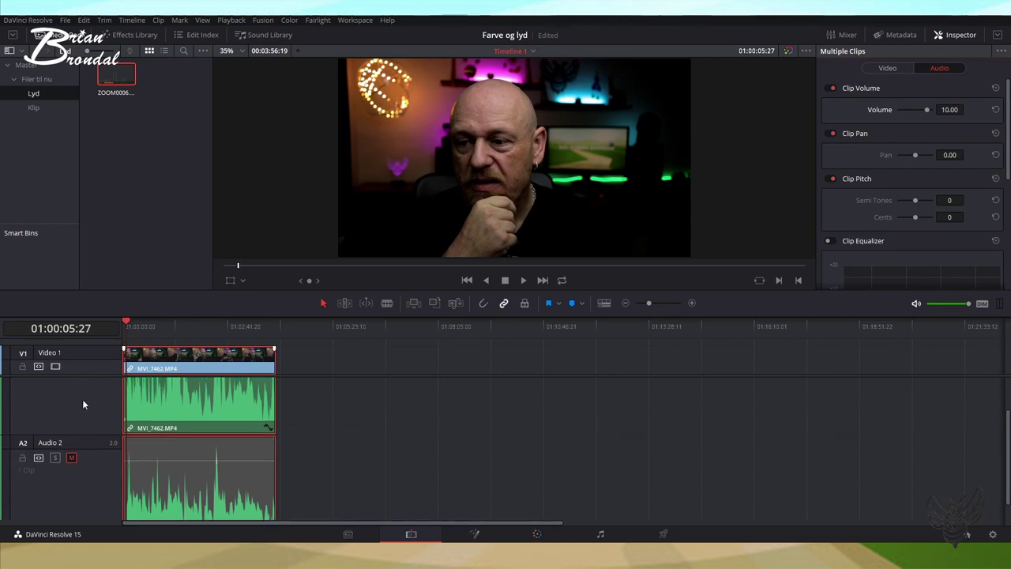
pyautogui.click(70, 384)
pyautogui.press('space')
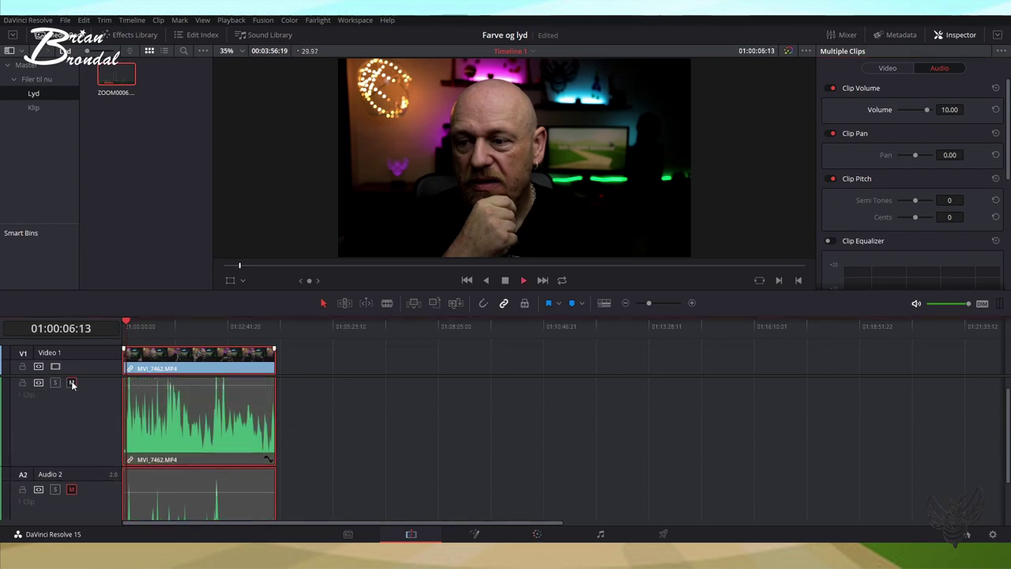
pyautogui.click(72, 490)
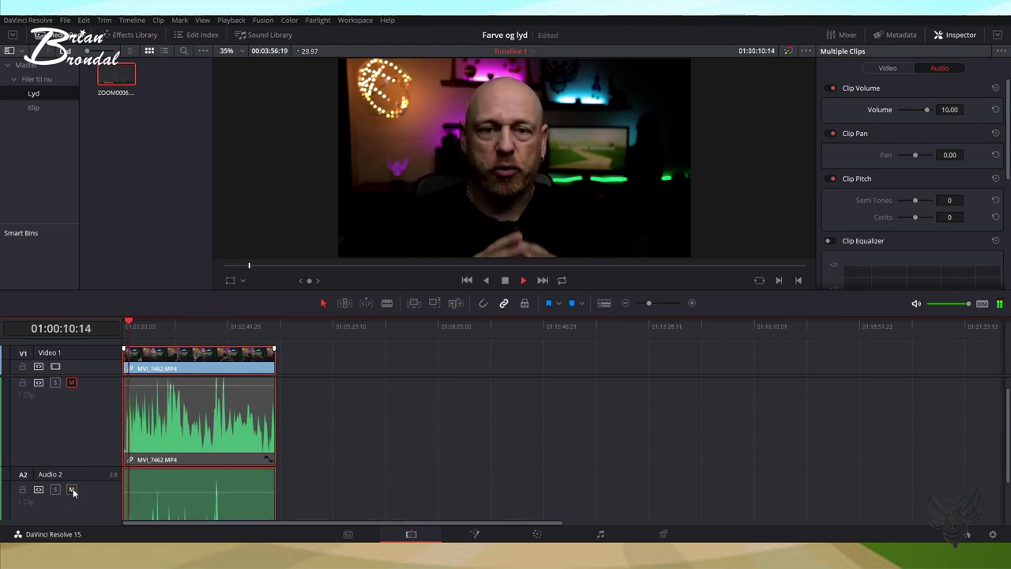
pyautogui.click(72, 490)
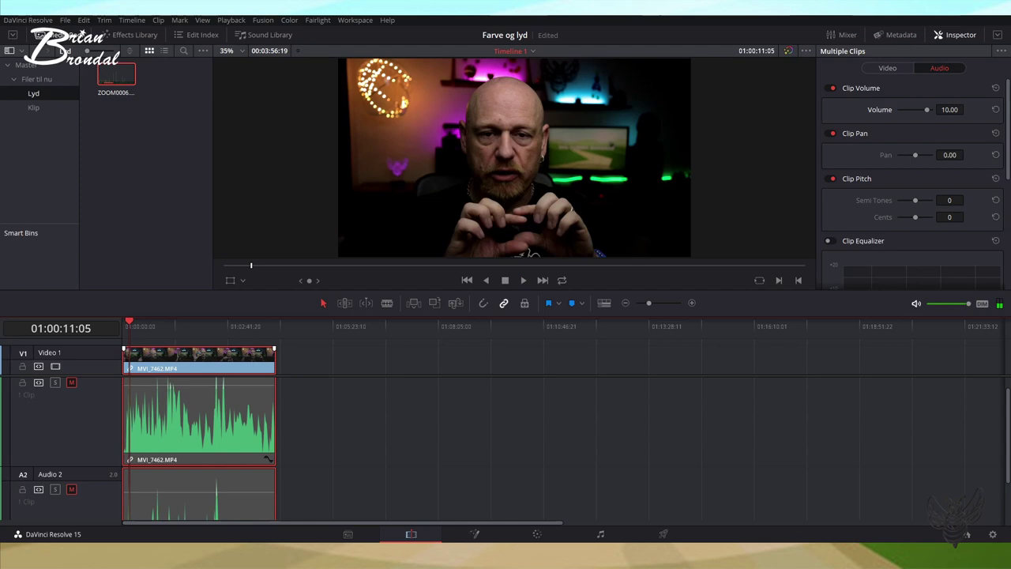
pyautogui.moveTo(600, 561)
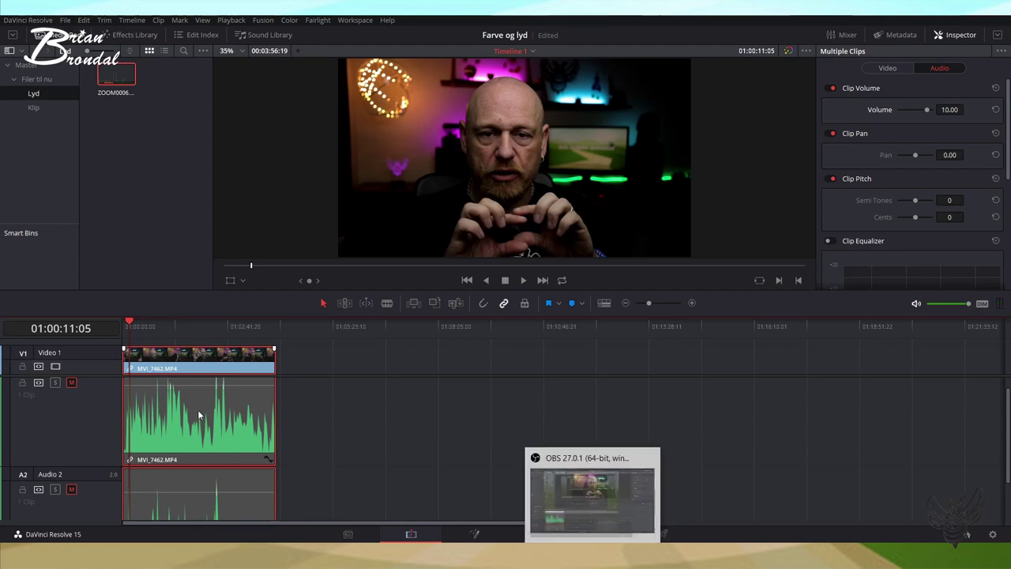
pyautogui.click(72, 383)
pyautogui.click(71, 489)
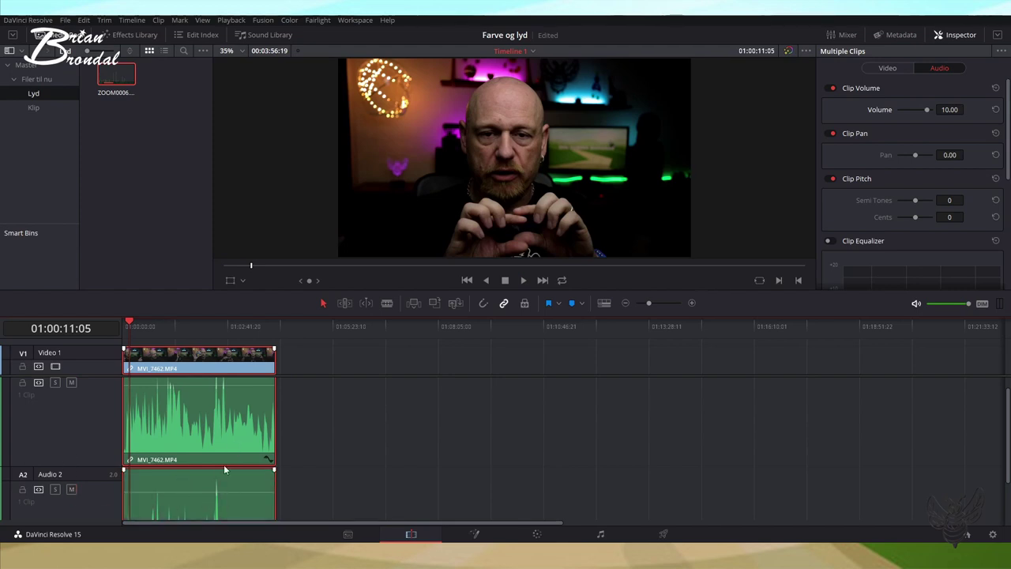
pyautogui.scroll(3, 233, 493)
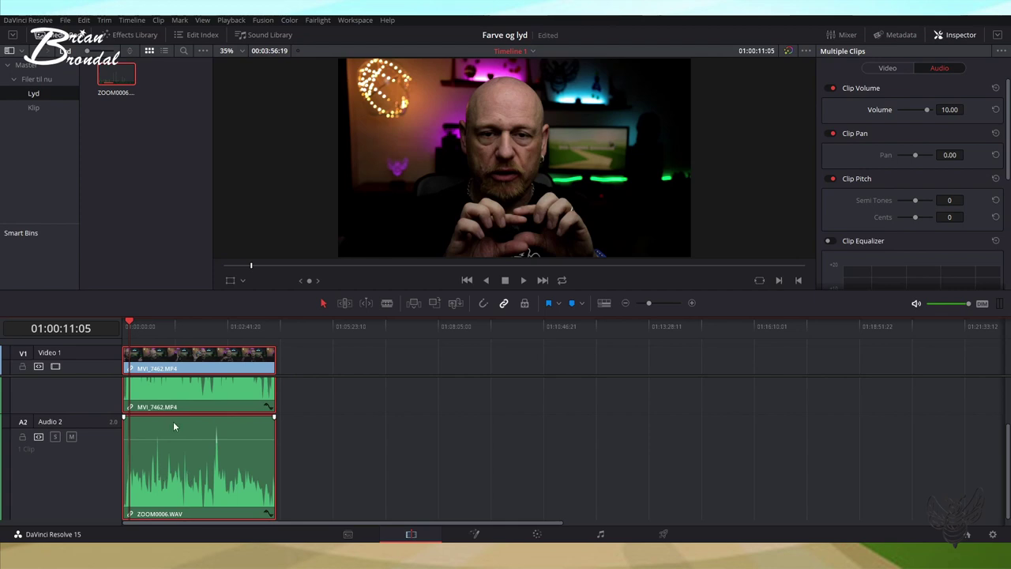
pyautogui.click(602, 536)
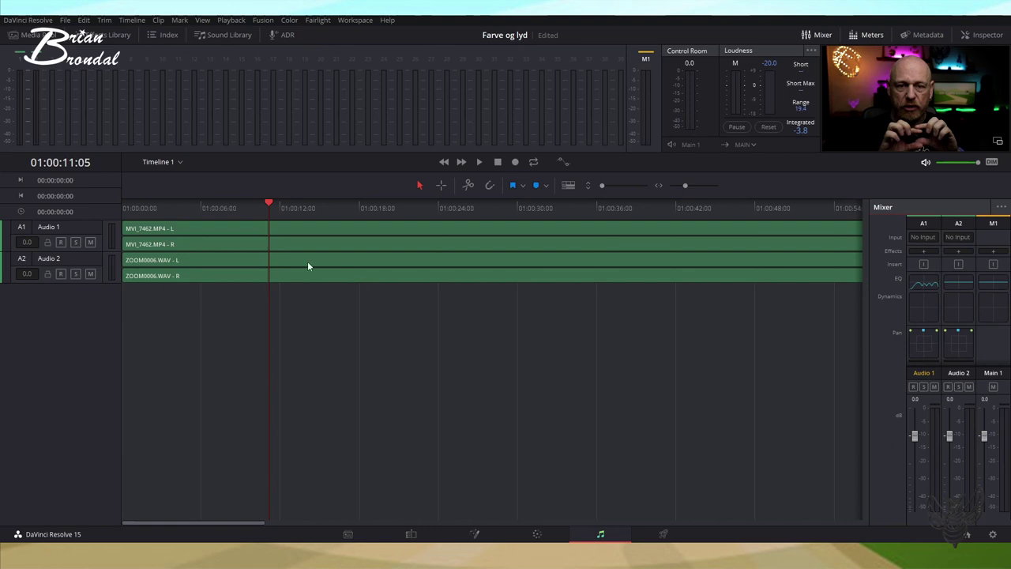
# - Mute the Zoom track on Audio 2, play back the camera audio alone, and reopen Audio 1's equalizer
pyautogui.click(90, 274)
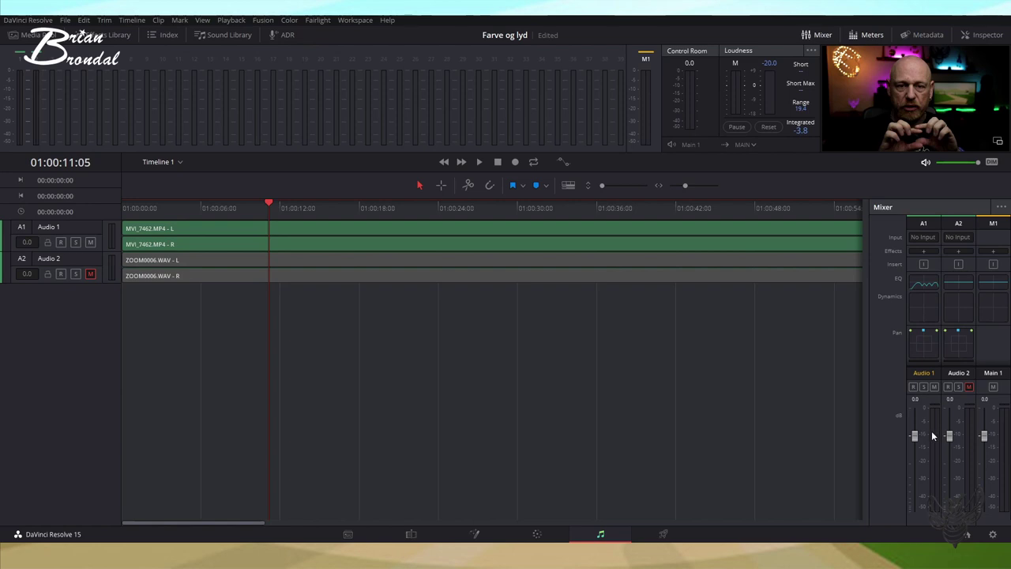
pyautogui.press('space')
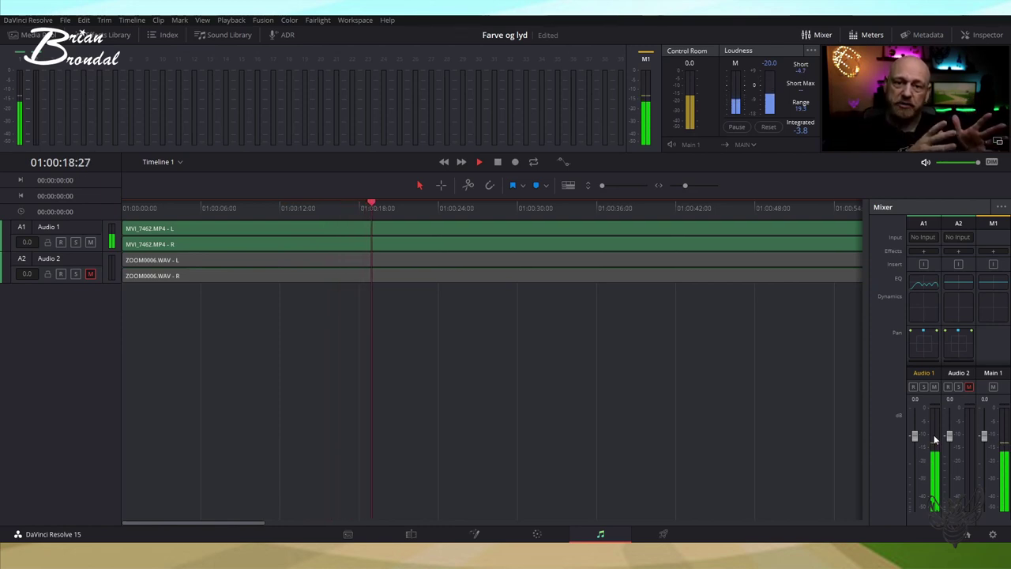
pyautogui.press('space')
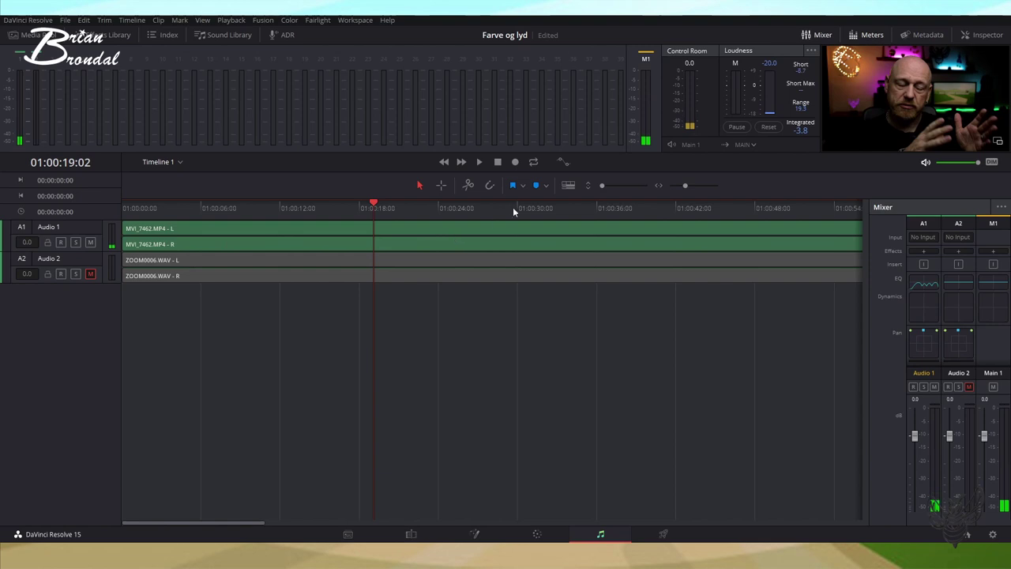
pyautogui.click(925, 281)
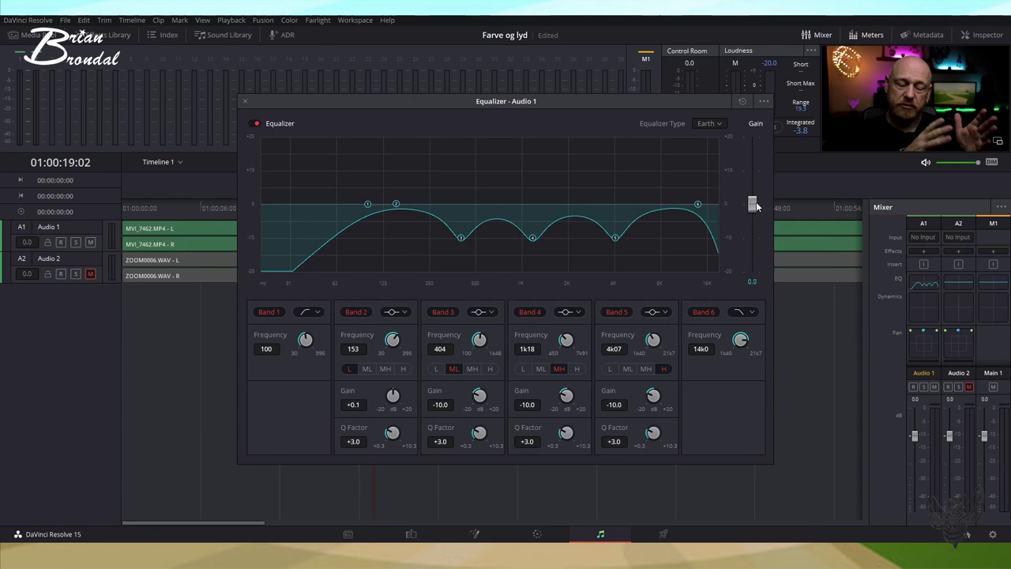
# - Play the camera audio while nudging the equalizer's overall gain up slightly, then close the equalizer
pyautogui.press('space')
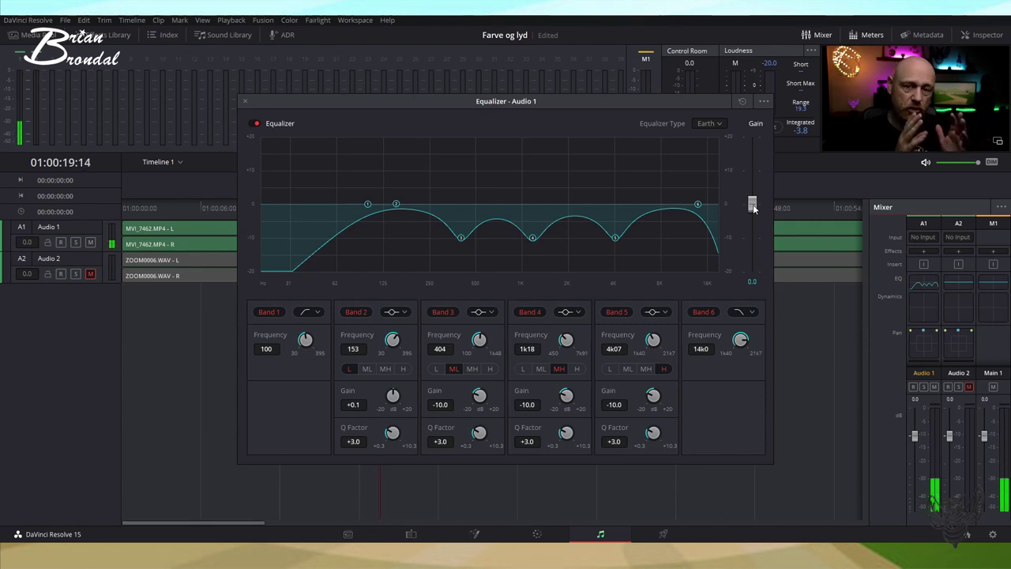
pyautogui.moveTo(752, 206); pyautogui.dragTo(752, 207)
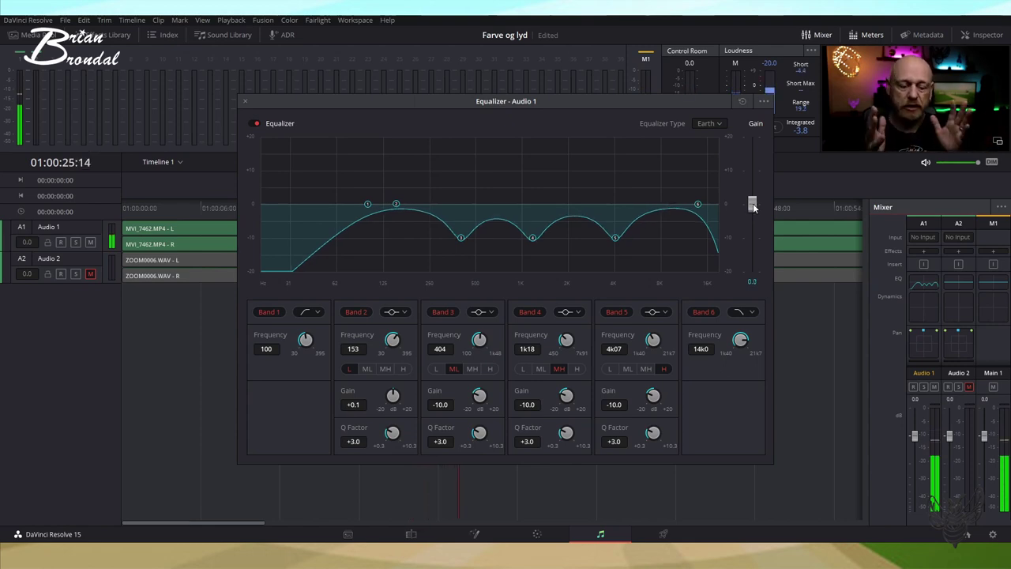
pyautogui.moveTo(753, 207); pyautogui.dragTo(753, 205)
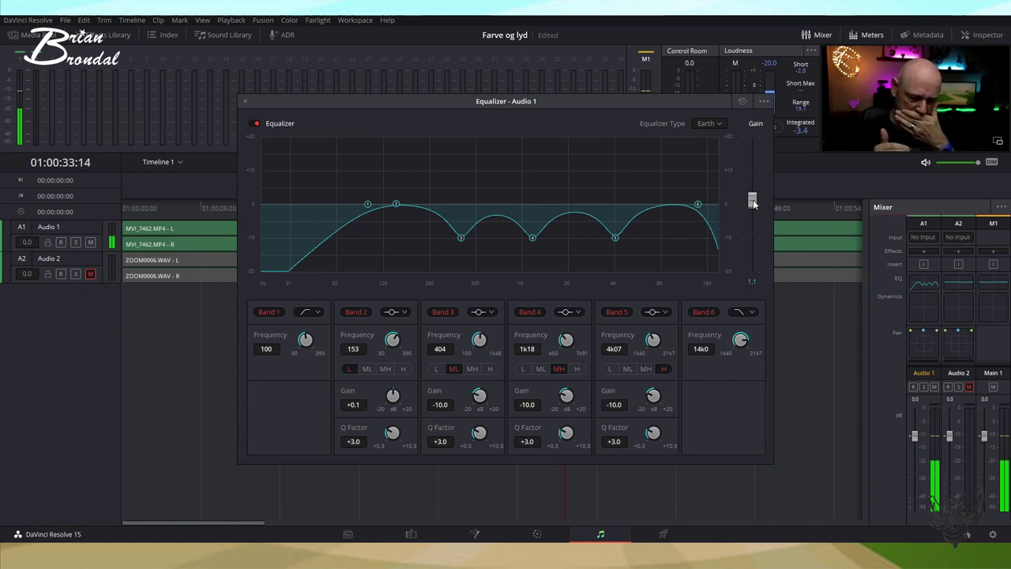
pyautogui.click(245, 101)
pyautogui.press('space')
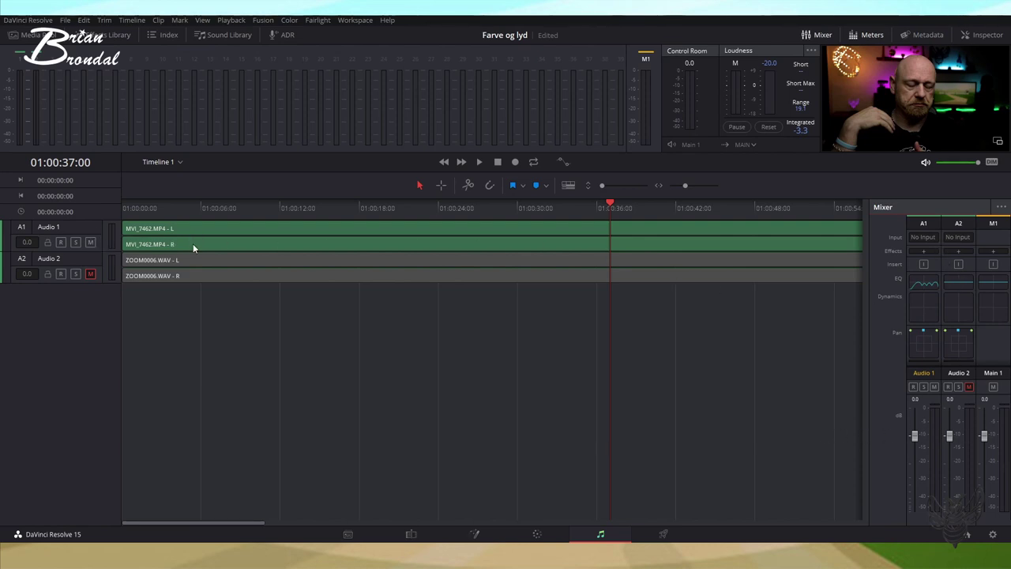
# - Mute Audio 1's camera sound, unmute the Zoom track on Audio 2, and return the playhead to the start
pyautogui.click(91, 242)
pyautogui.click(91, 274)
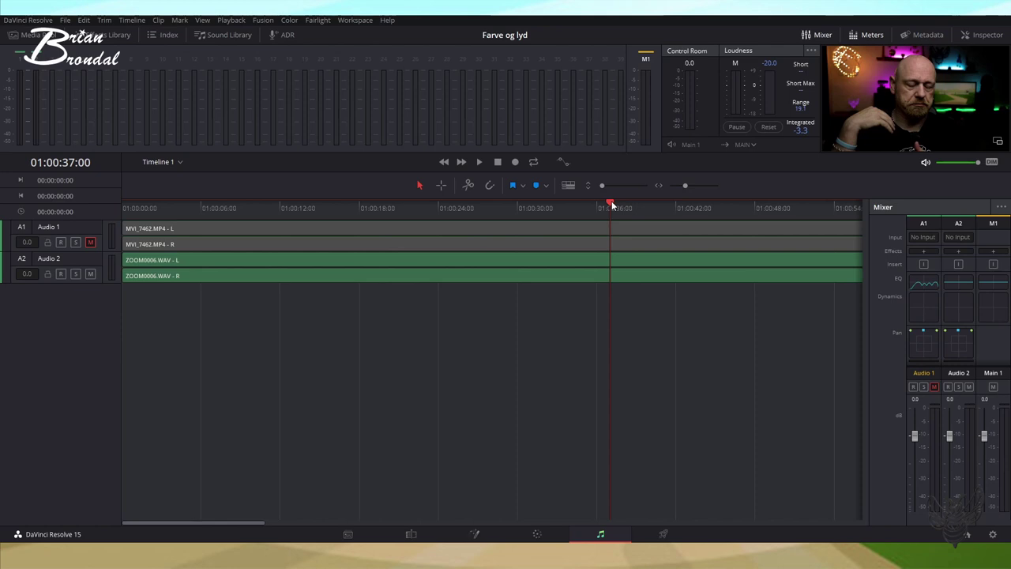
pyautogui.moveTo(614, 203); pyautogui.dragTo(123, 209)
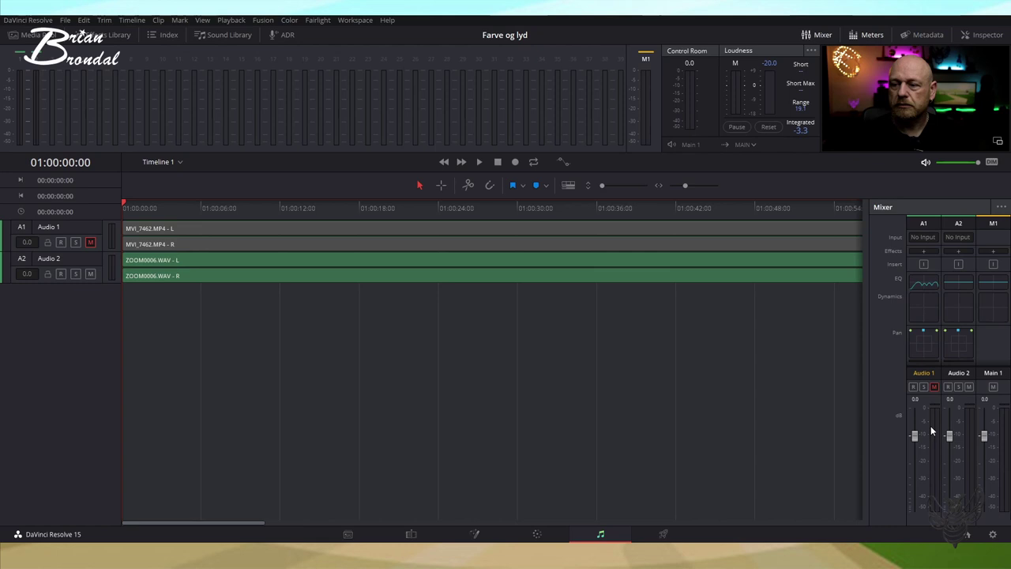
# - Give Audio 2's EQ a 14k Band 6 high cut, bell Bands 5 and 2, and a 100 Hz low cut, then play
pyautogui.click(958, 286)
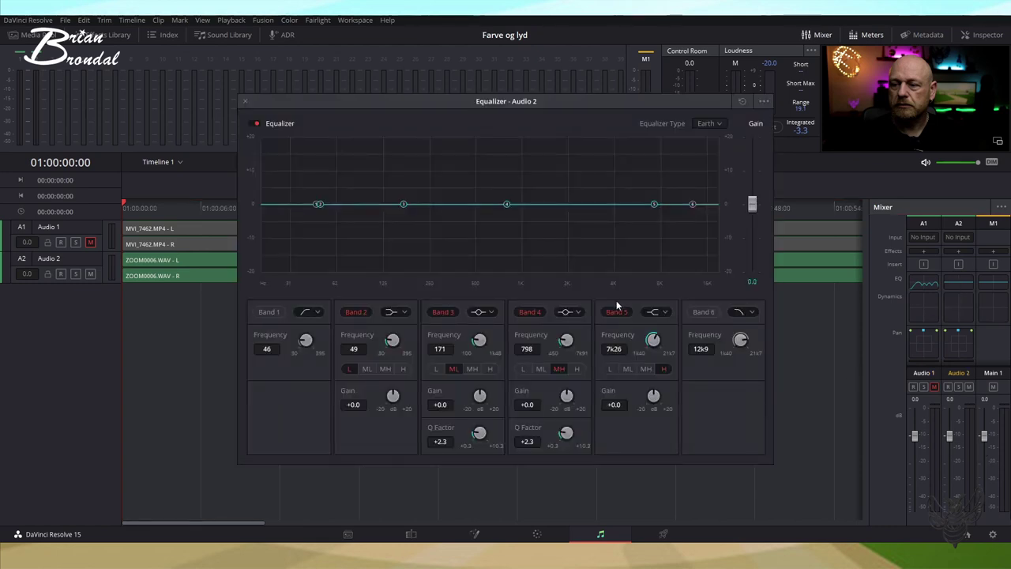
pyautogui.click(701, 312)
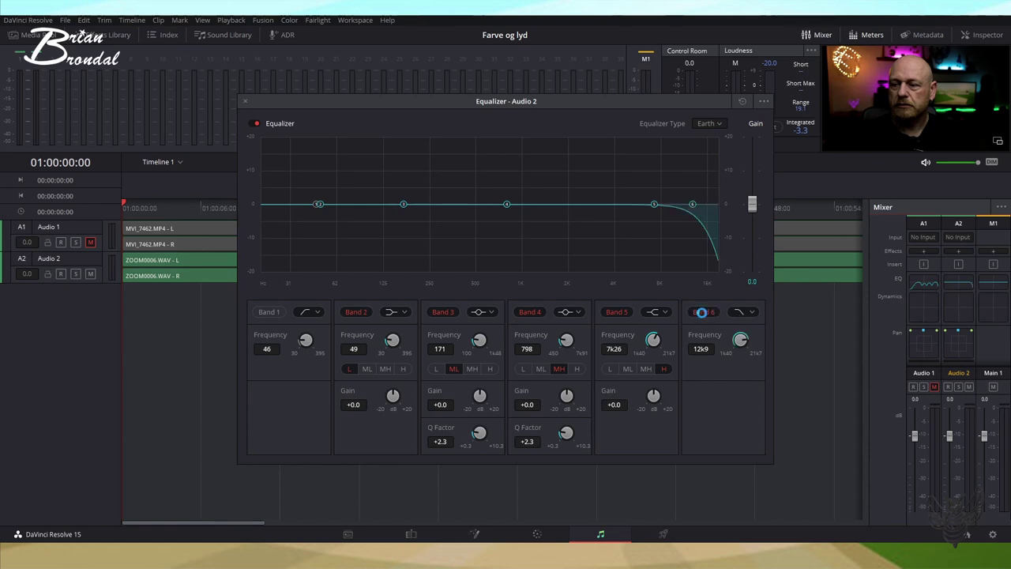
pyautogui.moveTo(739, 340); pyautogui.dragTo(747, 339)
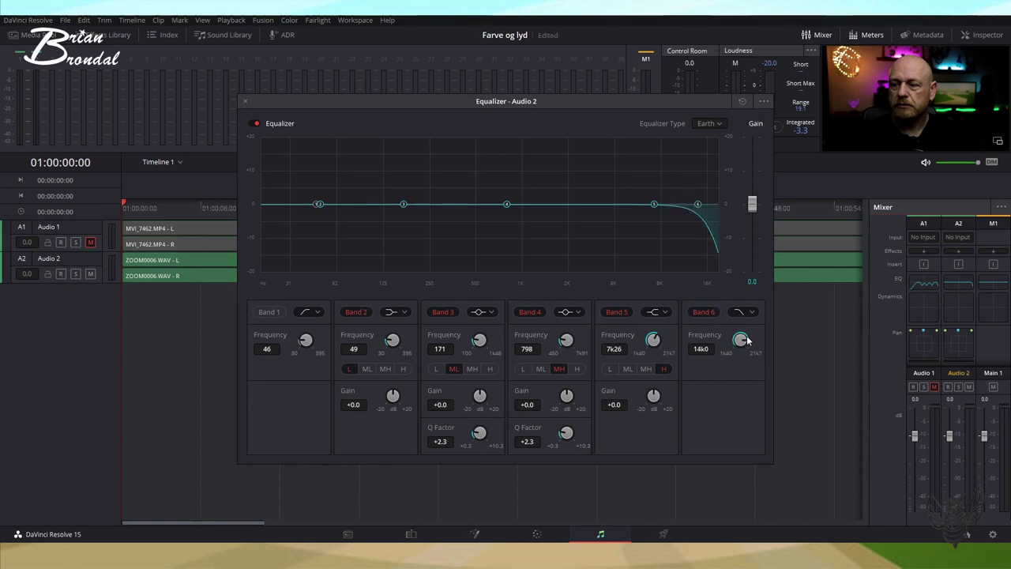
pyautogui.click(658, 312)
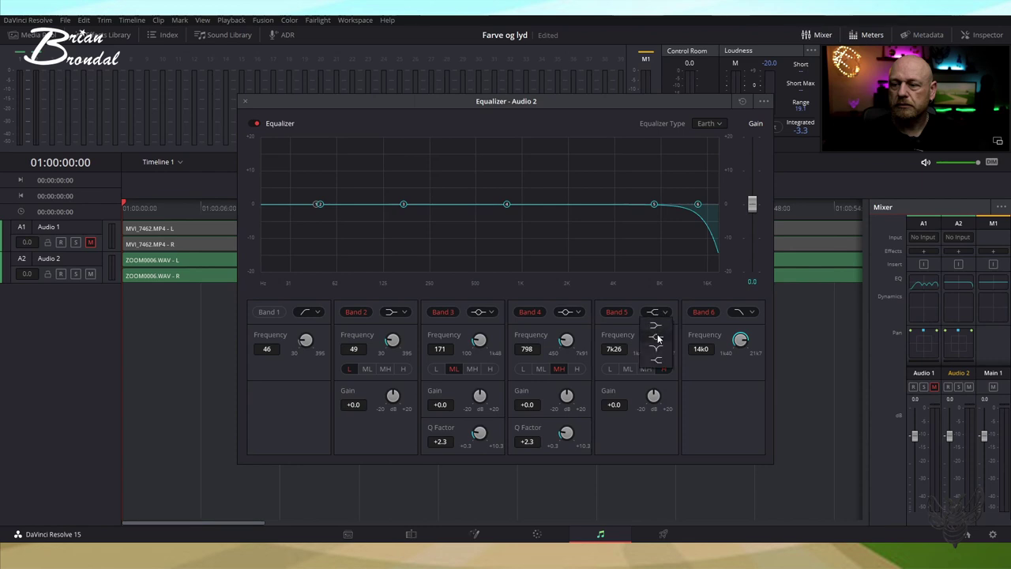
pyautogui.click(656, 338)
pyautogui.click(392, 312)
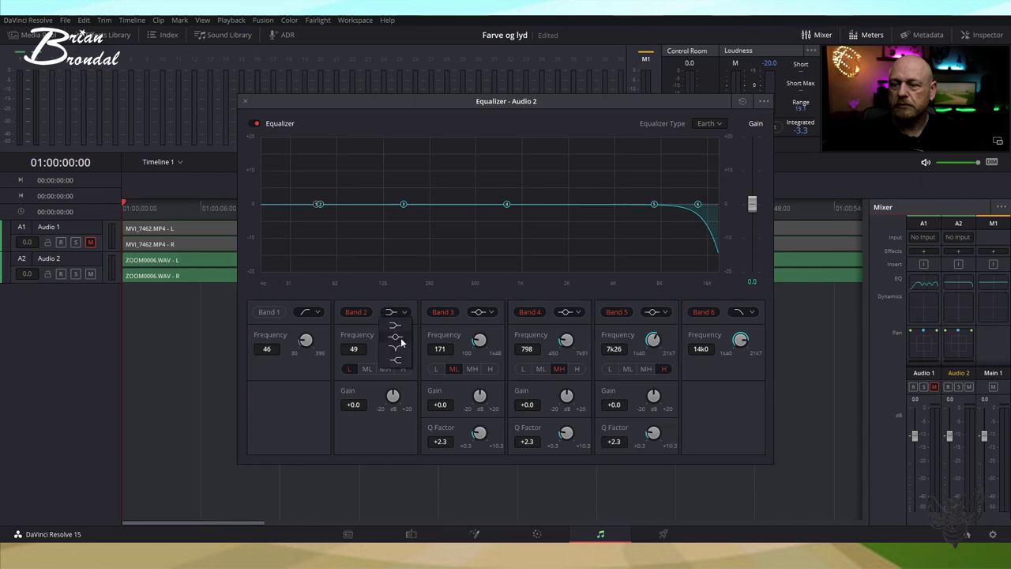
pyautogui.click(399, 339)
pyautogui.click(268, 311)
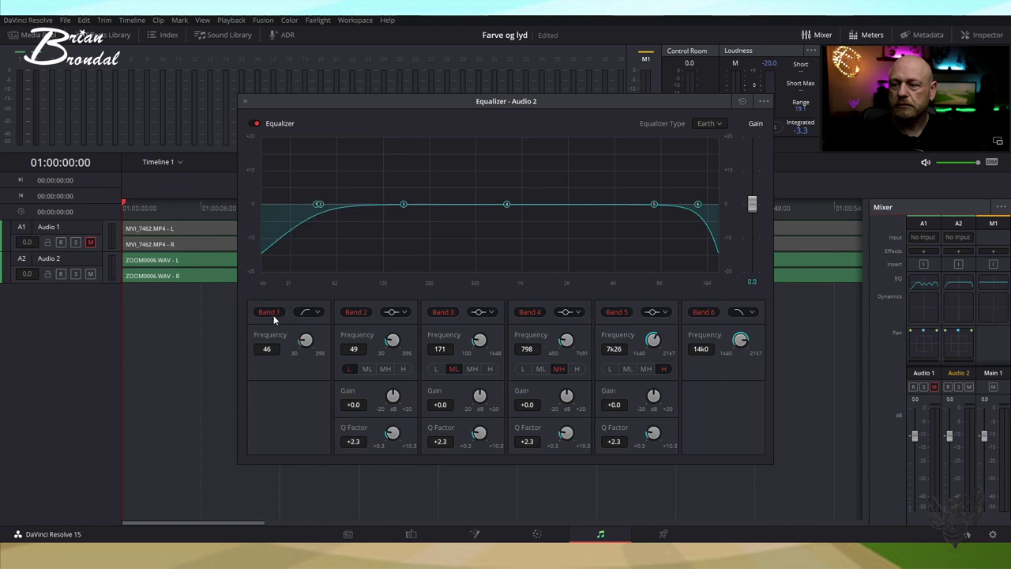
pyautogui.moveTo(320, 334); pyautogui.dragTo(351, 331)
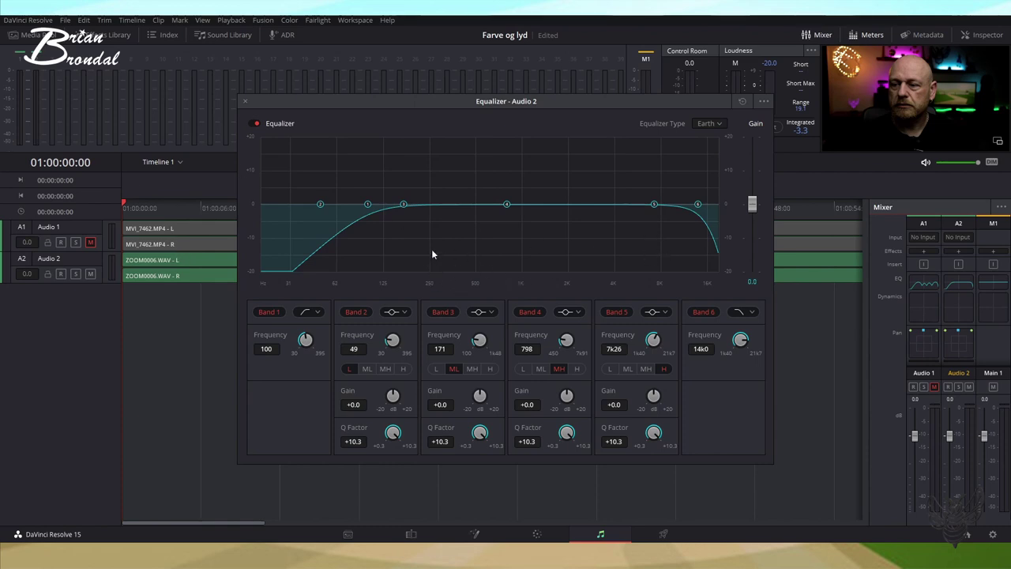
pyautogui.press('space')
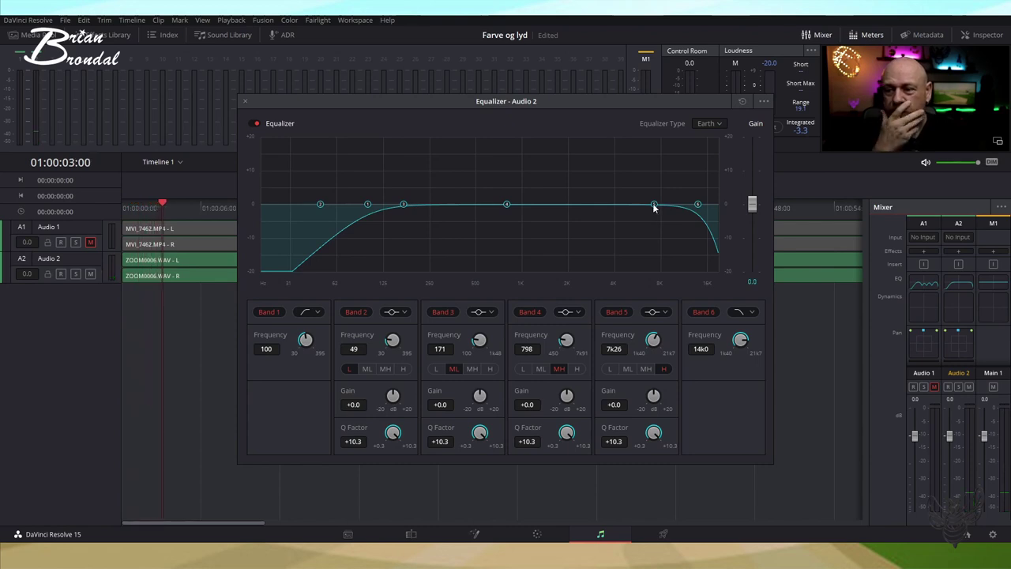
# - Sweep for harsh frequencies and cut Band 4 at 1 kHz and Band 5 at 4 kHz by 10 dB
pyautogui.moveTo(654, 206)
pyautogui.mouseDown()
pyautogui.moveTo(662, 124)
pyautogui.moveTo(413, 120)
pyautogui.moveTo(615, 127)
pyautogui.mouseUp()
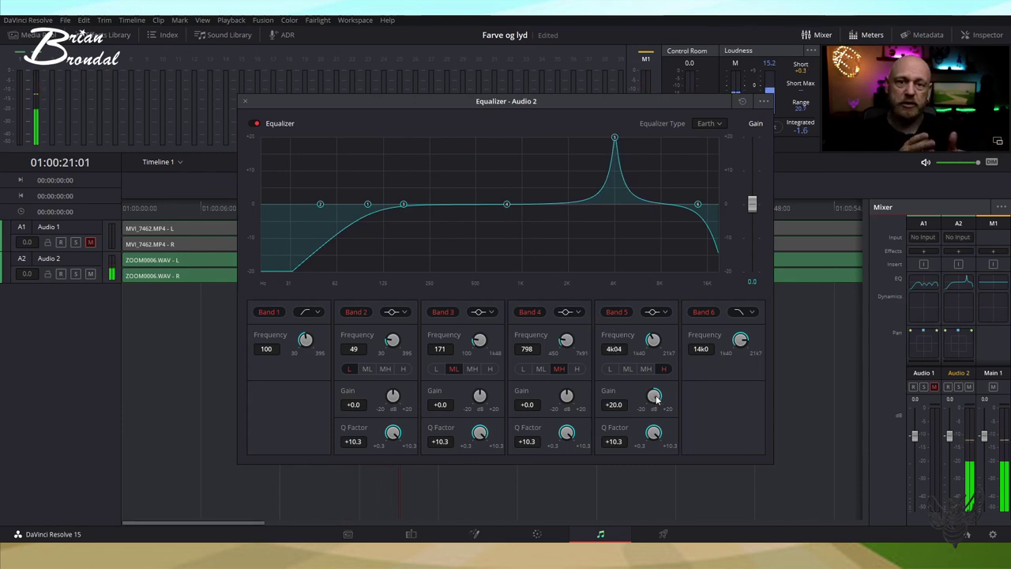
pyautogui.moveTo(655, 399); pyautogui.dragTo(529, 387)
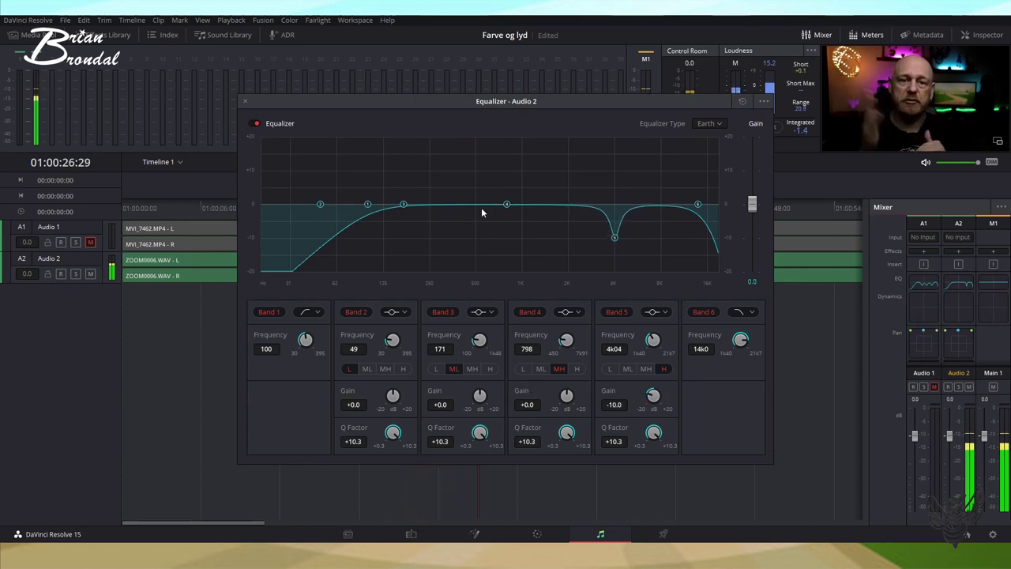
pyautogui.moveTo(506, 205)
pyautogui.mouseDown()
pyautogui.moveTo(567, 108)
pyautogui.moveTo(521, 104)
pyautogui.mouseUp()
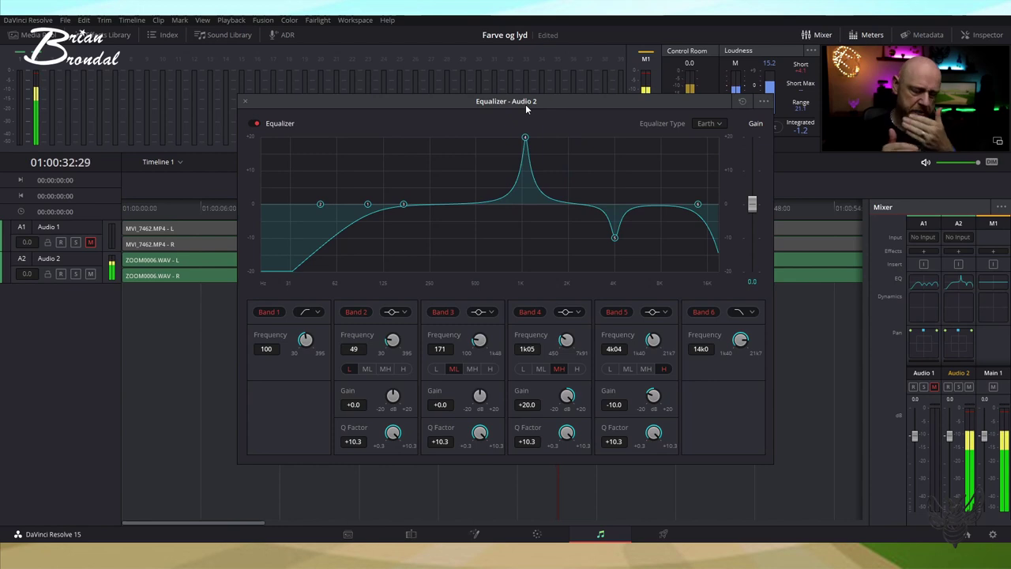
pyautogui.moveTo(521, 104); pyautogui.dragTo(523, 105)
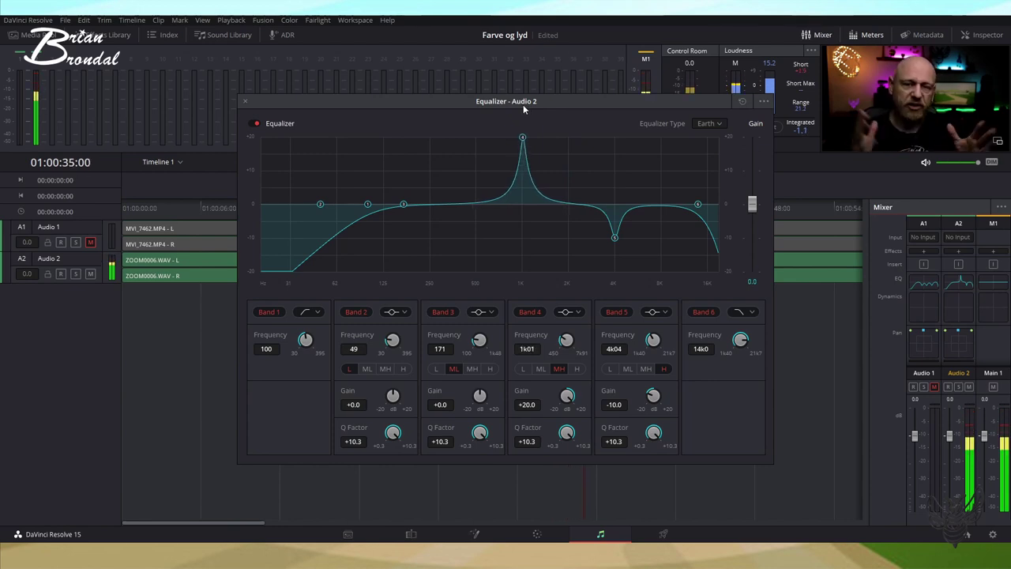
pyautogui.moveTo(567, 397); pyautogui.dragTo(460, 383)
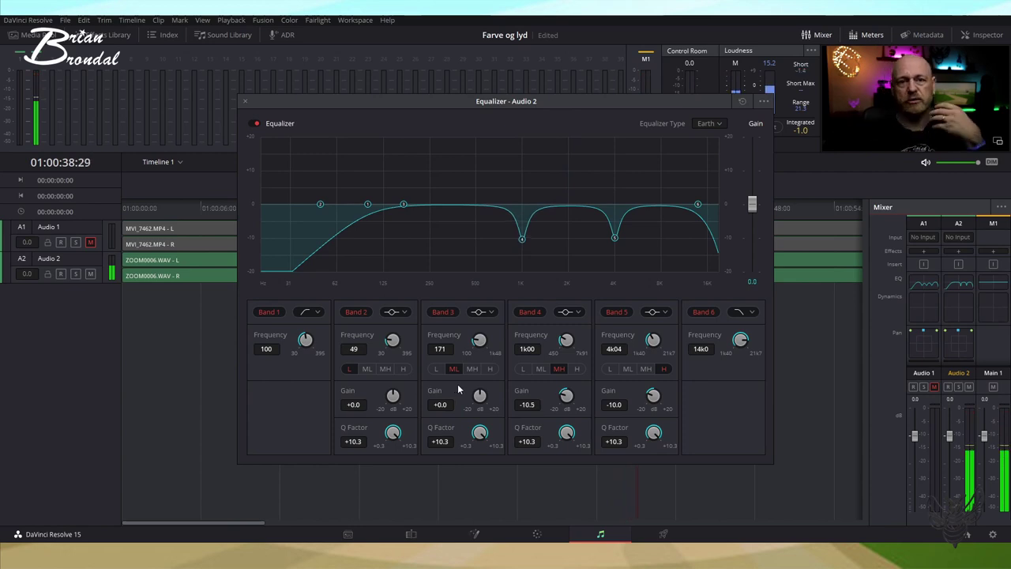
pyautogui.moveTo(459, 384); pyautogui.dragTo(461, 384)
# - Widen both cuts to Q 3.0 and start a sharp +20 dB Band 3 boost sweep
pyautogui.moveTo(568, 433); pyautogui.dragTo(469, 429)
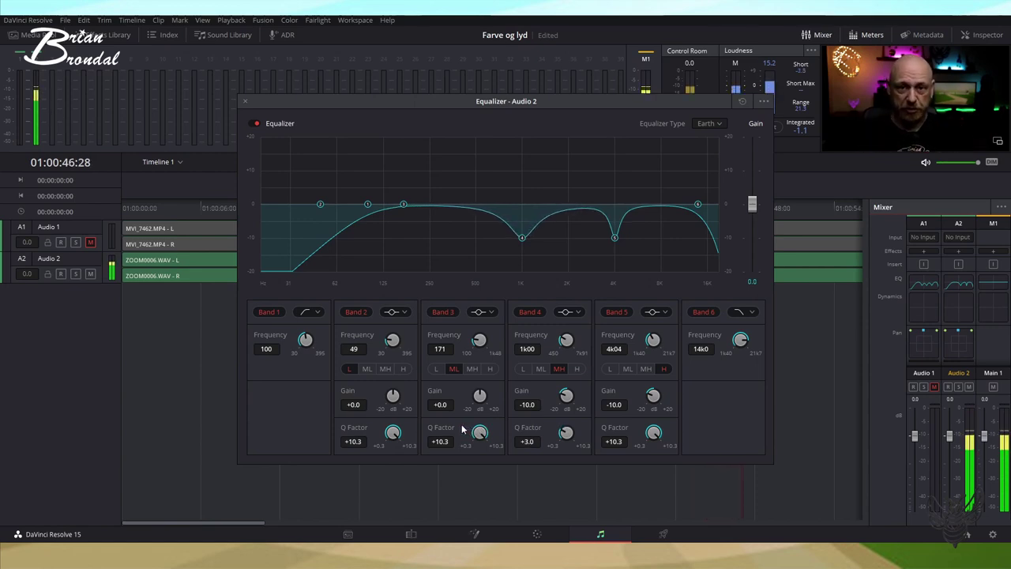
pyautogui.moveTo(654, 432); pyautogui.dragTo(548, 426)
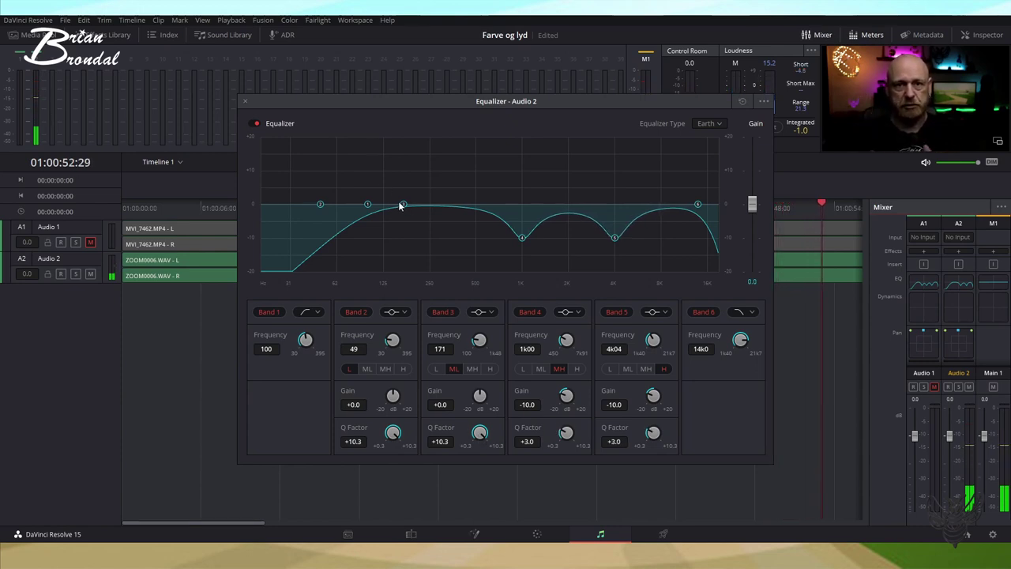
pyautogui.moveTo(401, 205)
pyautogui.mouseDown()
pyautogui.moveTo(438, 103)
pyautogui.moveTo(505, 103)
pyautogui.moveTo(472, 108)
pyautogui.mouseUp()
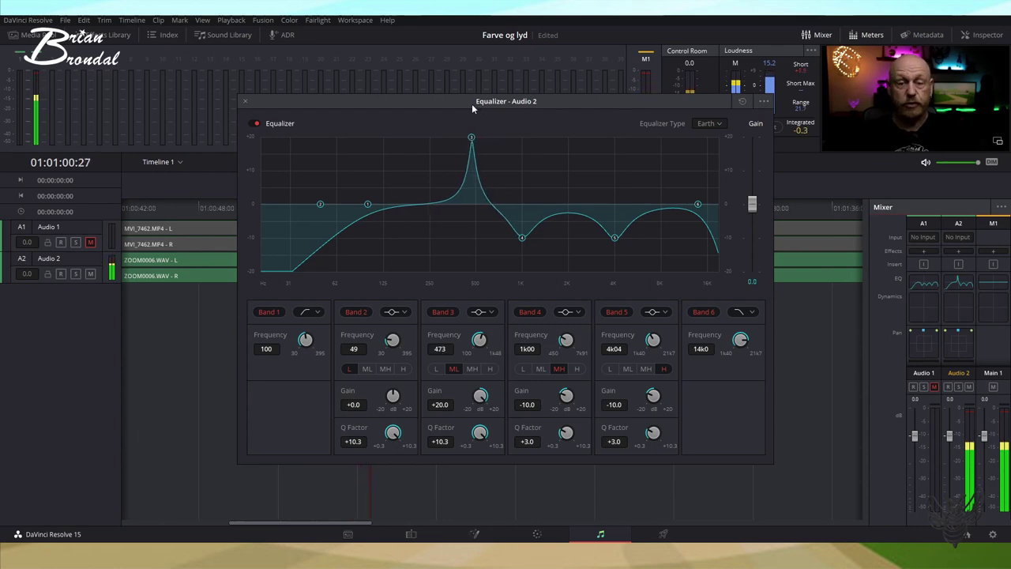
# - Make Band 3 a -9.9 dB cut at 469 Hz with Q 3.0, then boost Band 2 to sweep
pyautogui.moveTo(471, 104)
pyautogui.mouseDown()
pyautogui.moveTo(486, 103)
pyautogui.moveTo(471, 103)
pyautogui.mouseUp()
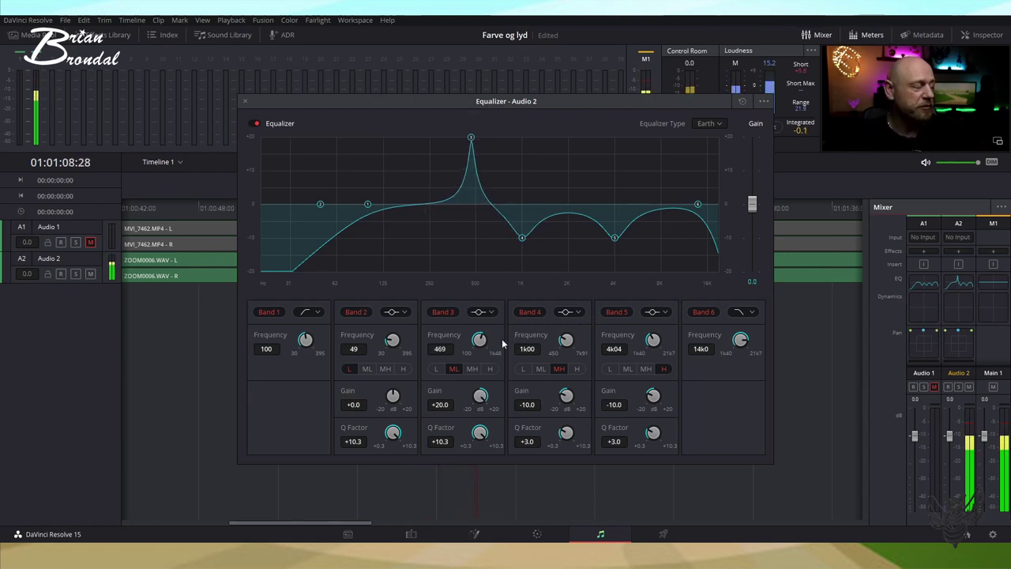
pyautogui.moveTo(484, 401); pyautogui.dragTo(371, 399)
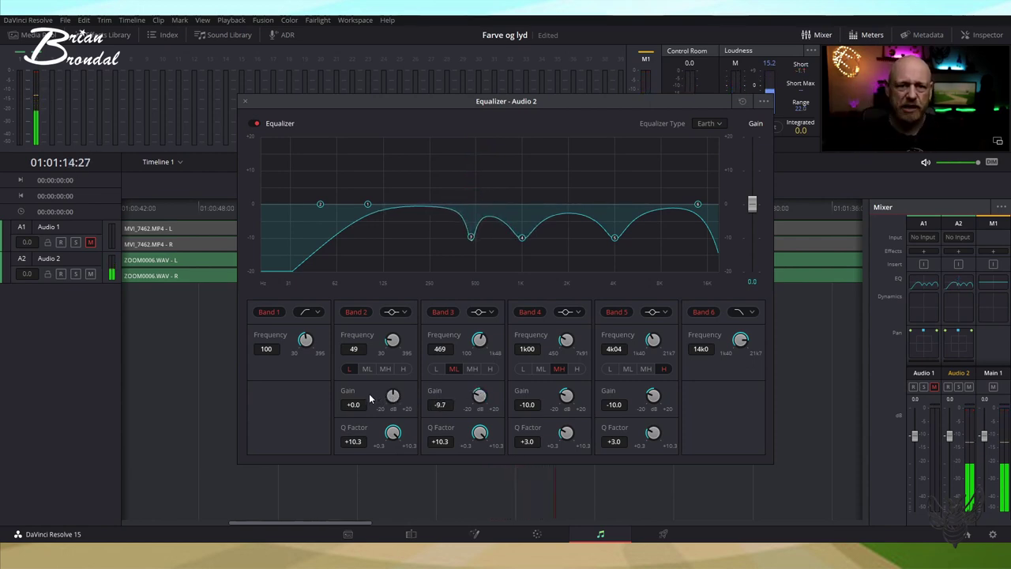
pyautogui.moveTo(369, 393); pyautogui.dragTo(369, 393)
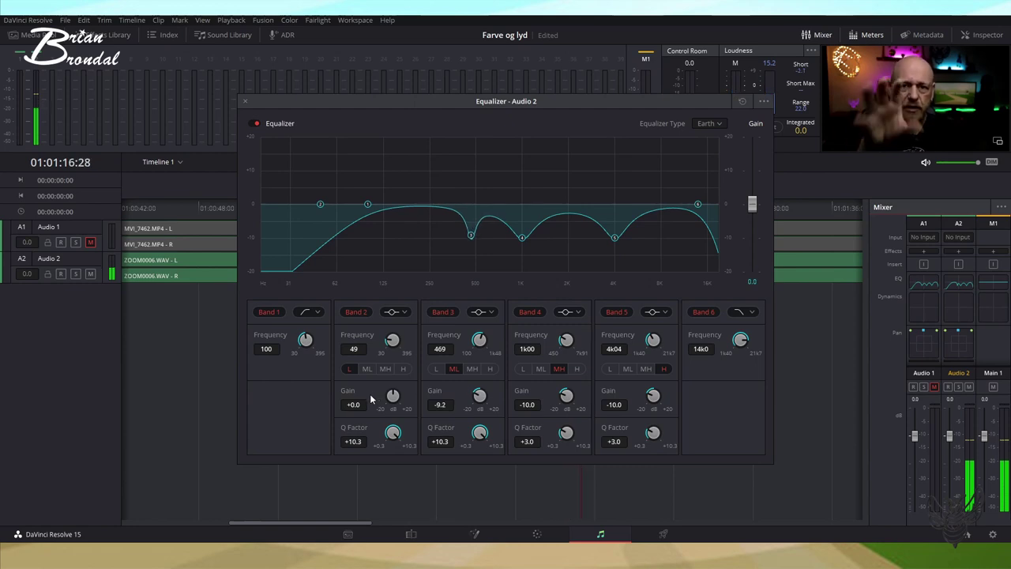
pyautogui.moveTo(369, 394); pyautogui.dragTo(367, 395)
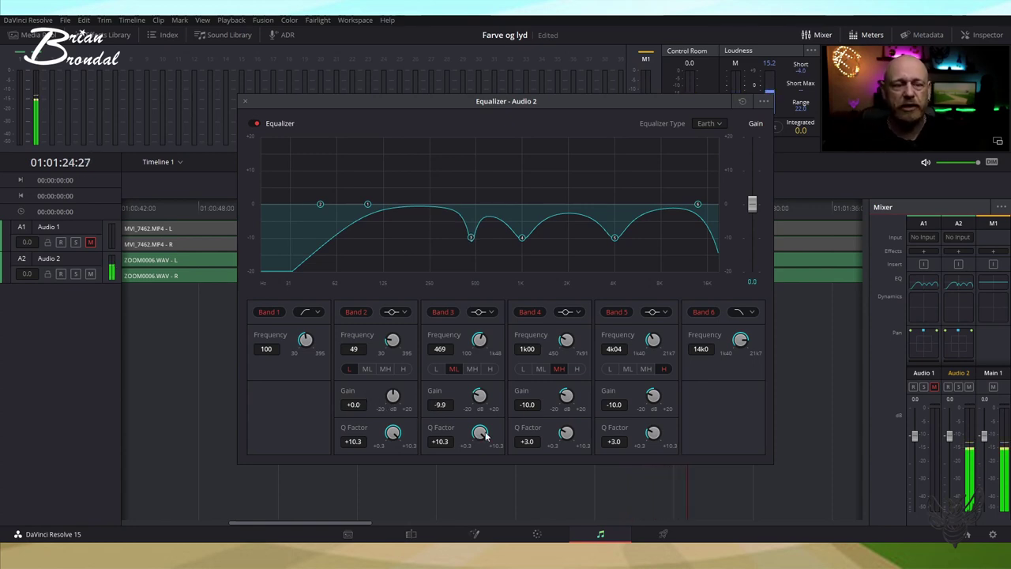
pyautogui.moveTo(454, 429); pyautogui.dragTo(367, 427)
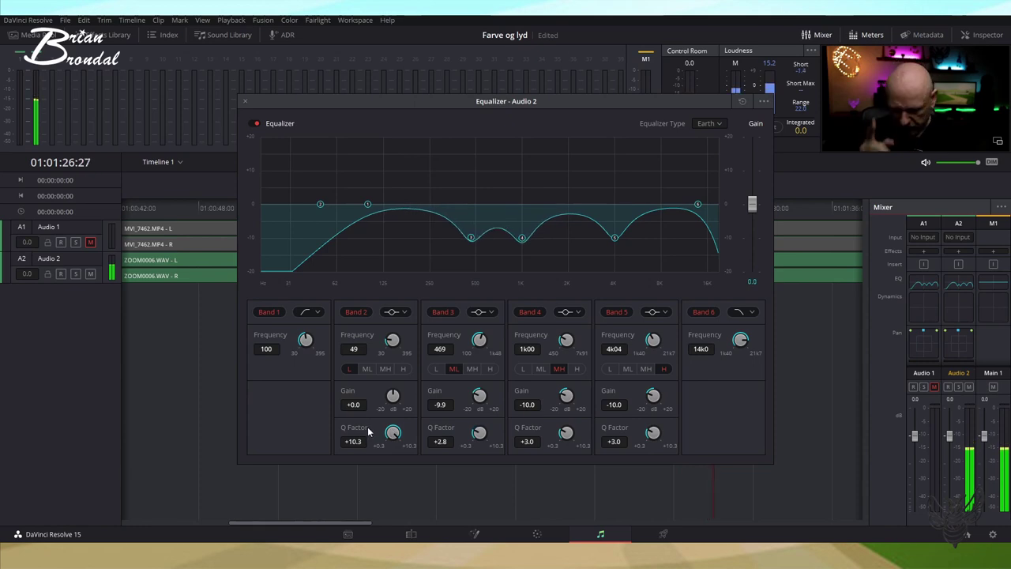
pyautogui.moveTo(368, 426); pyautogui.dragTo(370, 426)
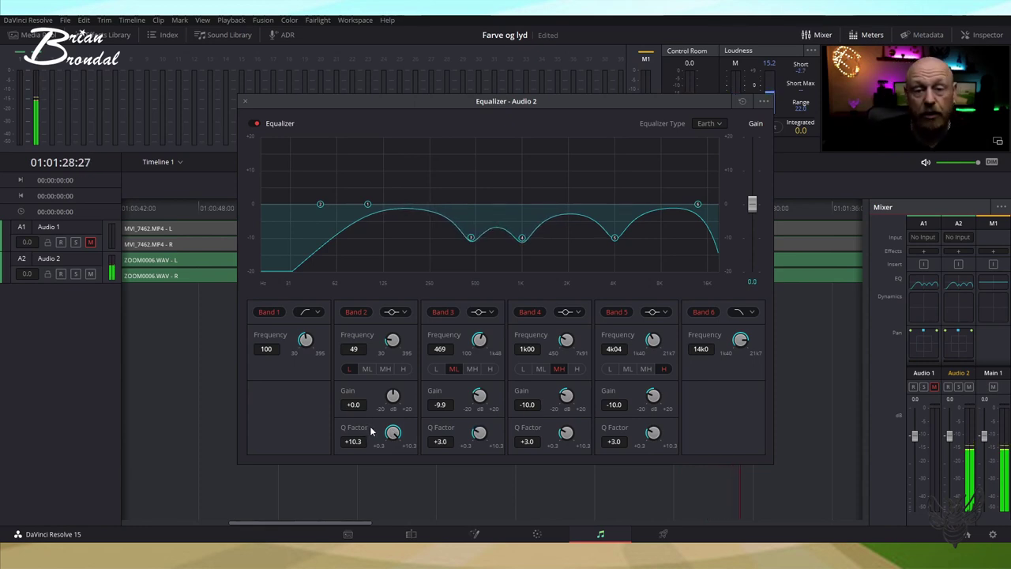
pyautogui.moveTo(332, 182); pyautogui.dragTo(393, 100)
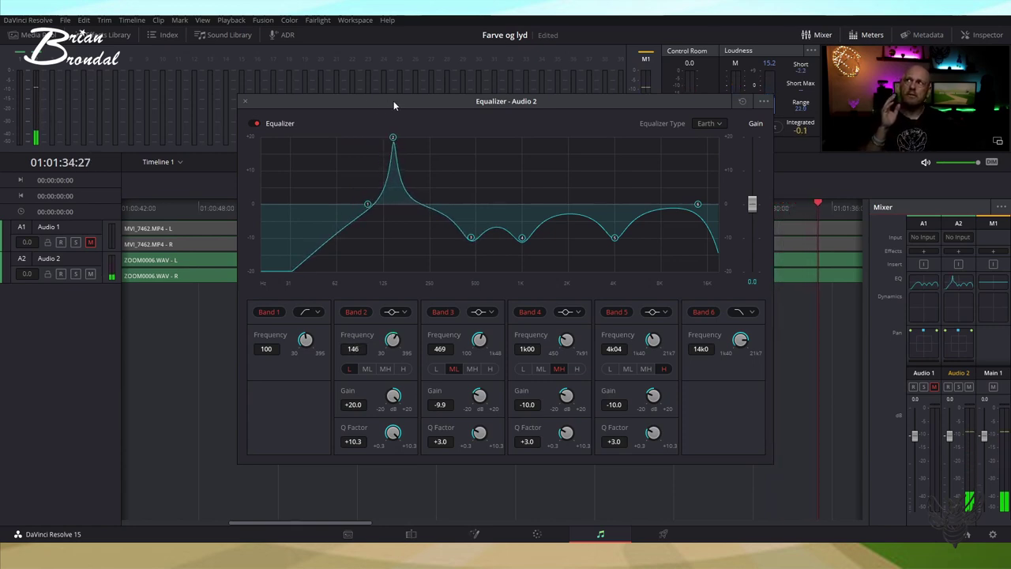
# - Settle Band 2 at 150 Hz, nearly flat at +0.2 dB, with a Q factor of 3.0
pyautogui.moveTo(394, 100)
pyautogui.mouseDown()
pyautogui.moveTo(428, 100)
pyautogui.moveTo(395, 97)
pyautogui.mouseUp()
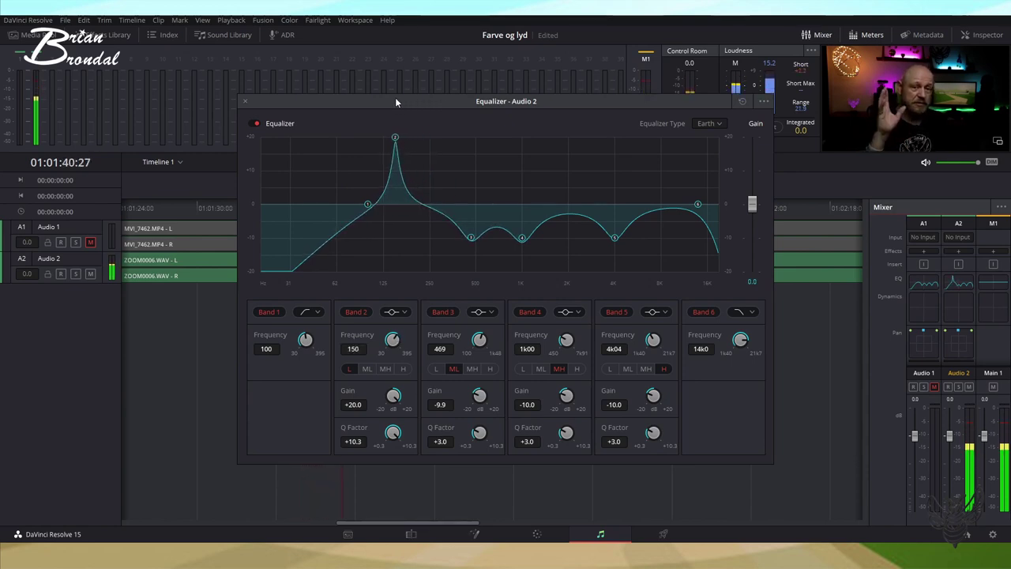
pyautogui.moveTo(397, 397); pyautogui.dragTo(284, 389)
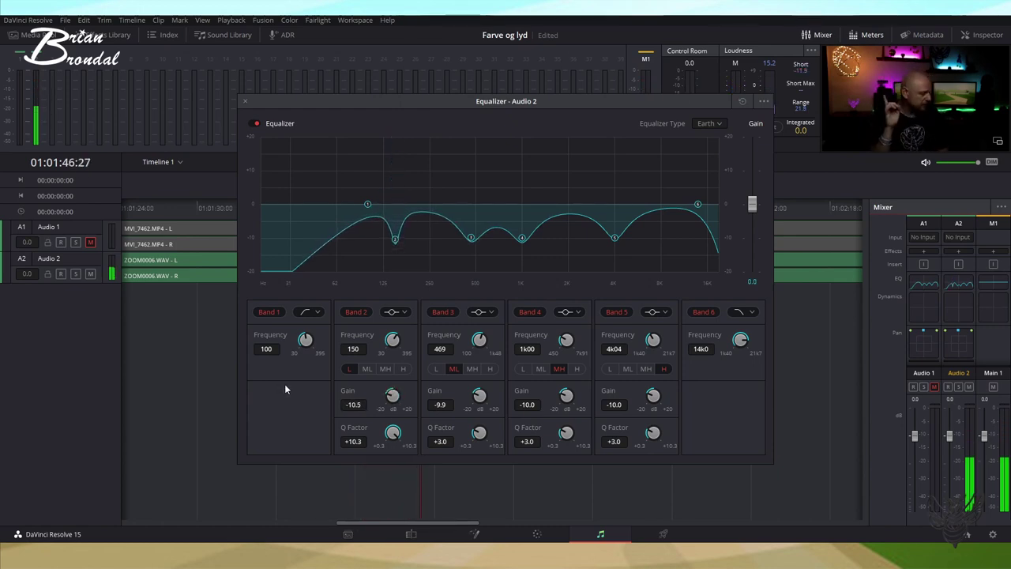
pyautogui.moveTo(286, 389); pyautogui.dragTo(287, 389)
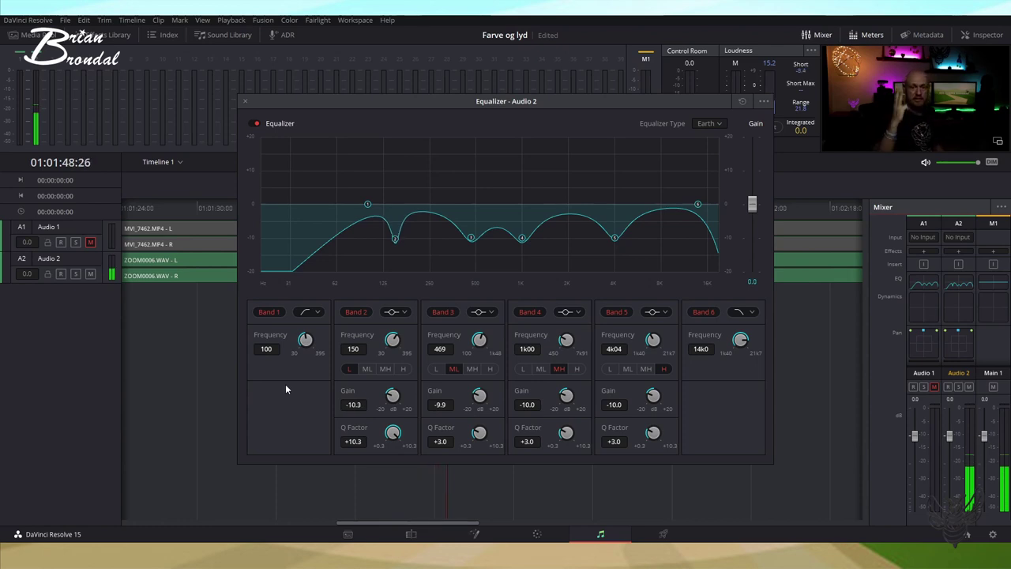
pyautogui.moveTo(286, 385); pyautogui.dragTo(288, 386)
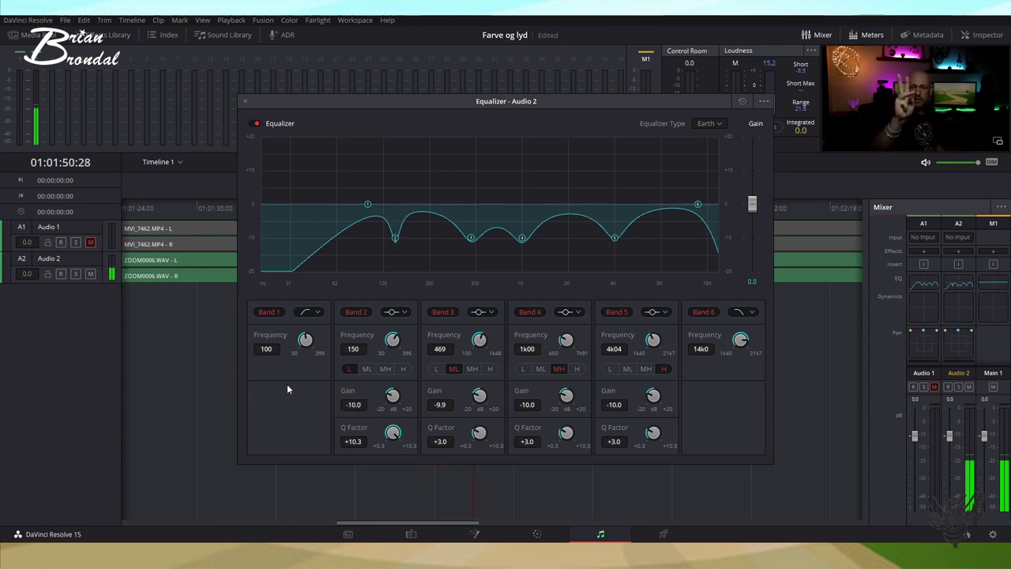
pyautogui.moveTo(381, 429); pyautogui.dragTo(299, 412)
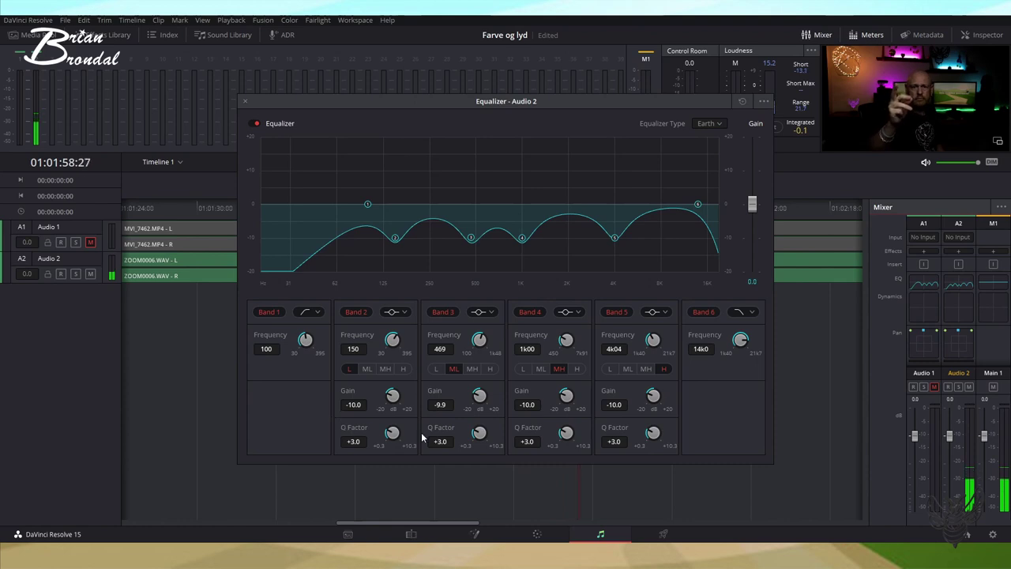
pyautogui.moveTo(389, 434); pyautogui.dragTo(424, 432)
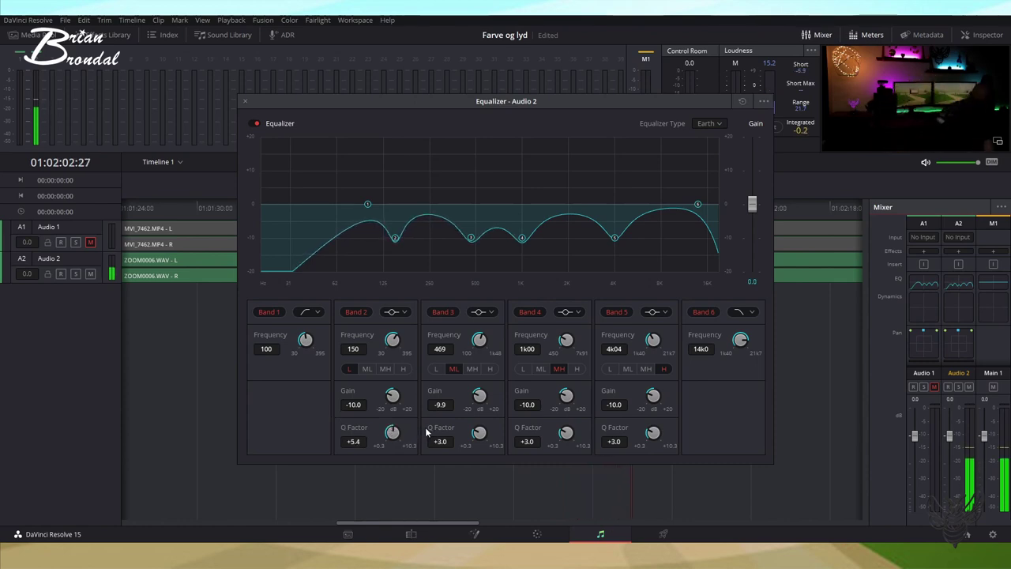
pyautogui.moveTo(425, 432); pyautogui.dragTo(382, 426)
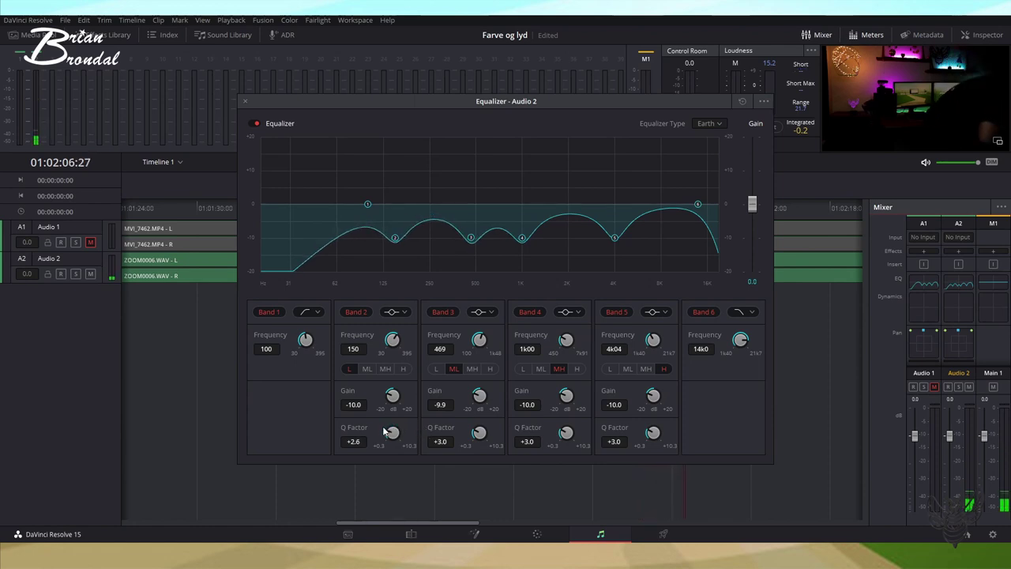
pyautogui.moveTo(382, 425); pyautogui.dragTo(427, 389)
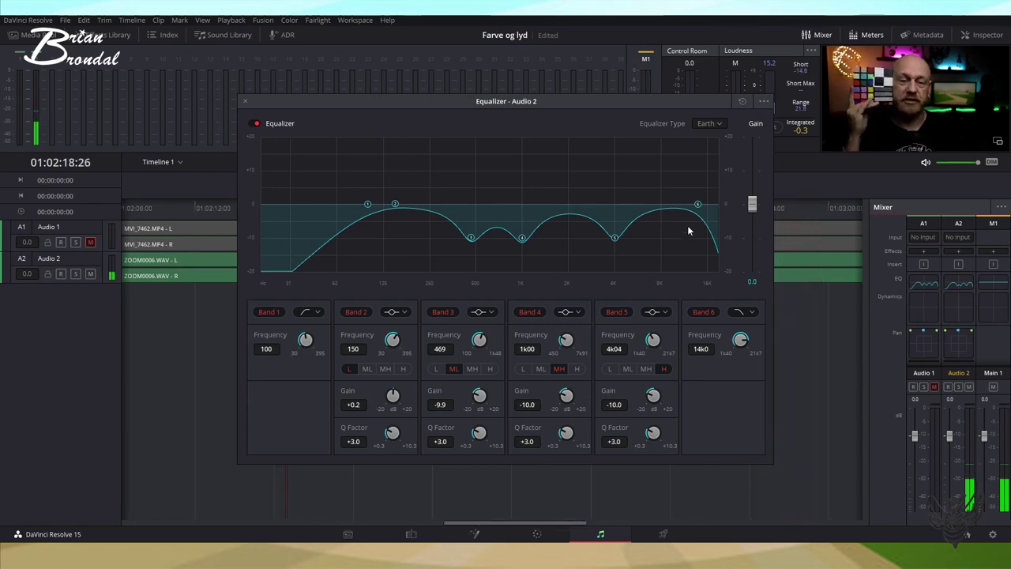
# - Replay from the timeline start and set the equalizer's overall output gain to 5.0 dB
pyautogui.click(165, 207)
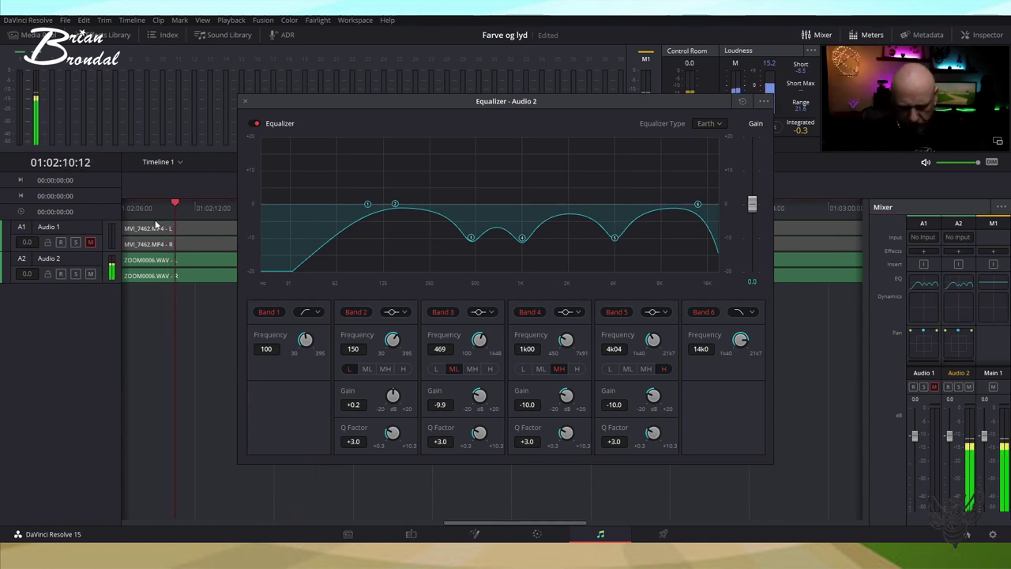
pyautogui.press('Home')
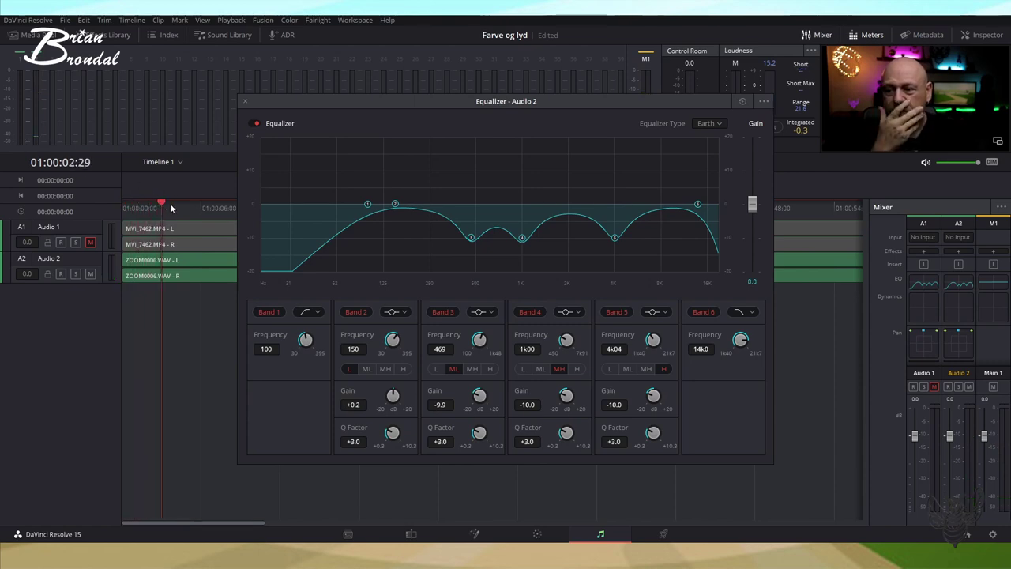
pyautogui.moveTo(164, 205); pyautogui.dragTo(352, 227)
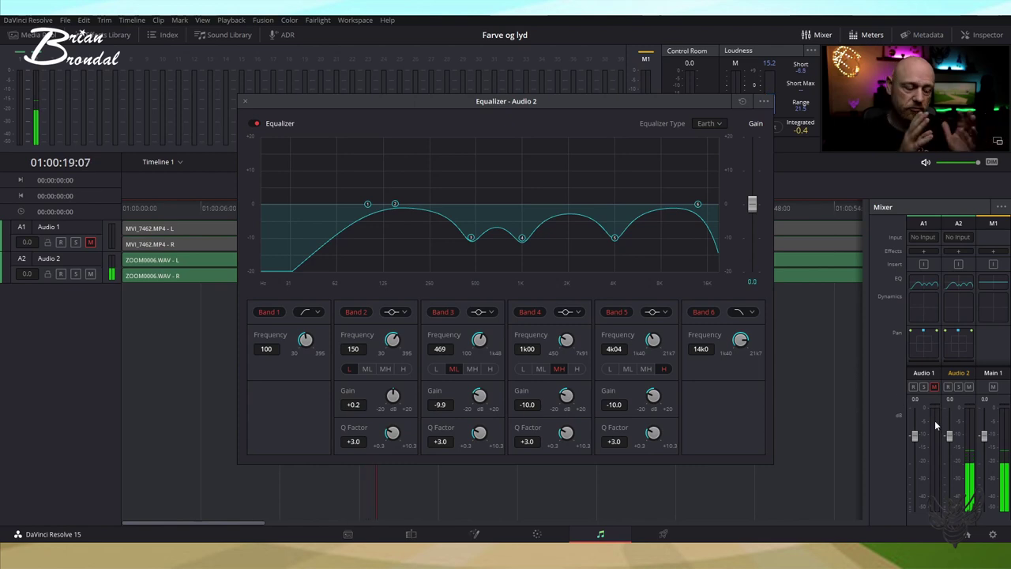
pyautogui.moveTo(752, 206); pyautogui.dragTo(755, 203)
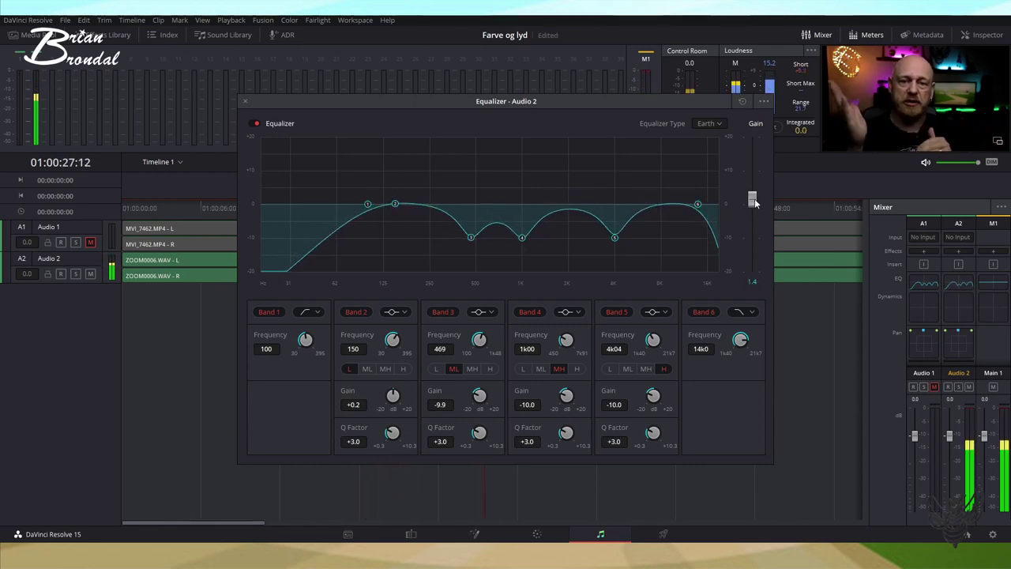
pyautogui.moveTo(754, 203); pyautogui.dragTo(754, 187)
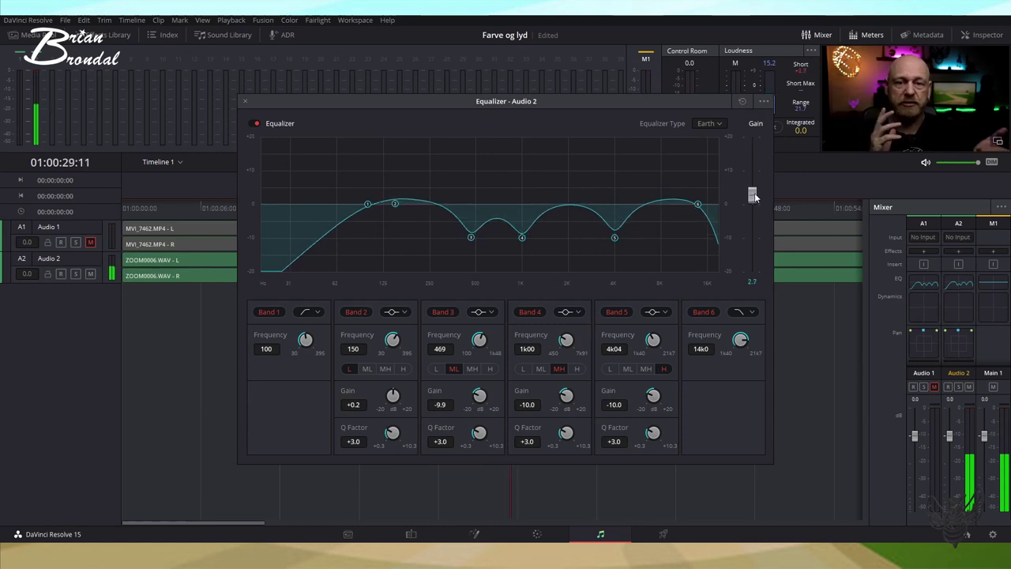
pyautogui.moveTo(754, 187); pyautogui.dragTo(754, 191)
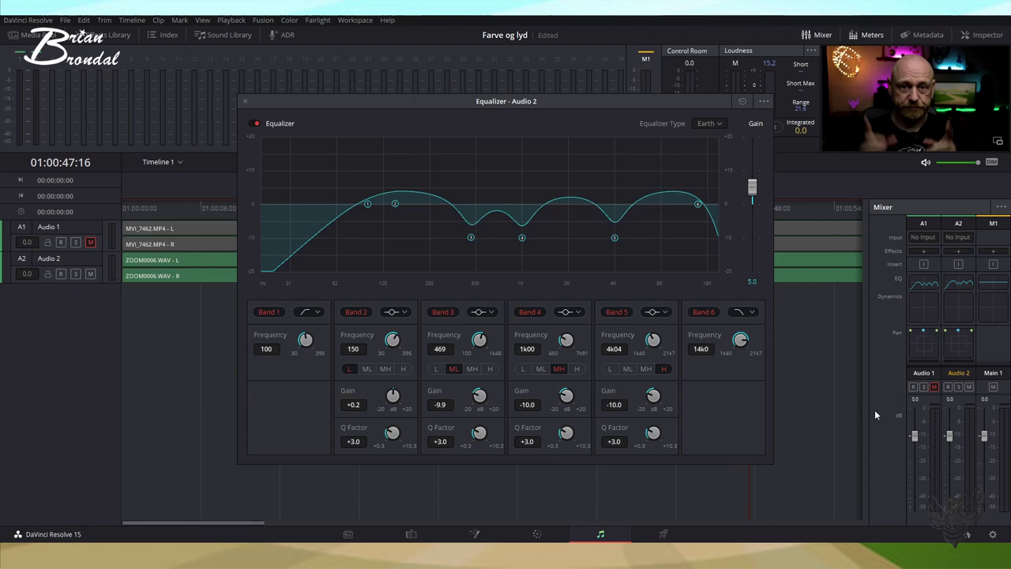
# - Close the equalizer and play the timeline with Audio 2 muted and Audio 1 audible
pyautogui.click(245, 102)
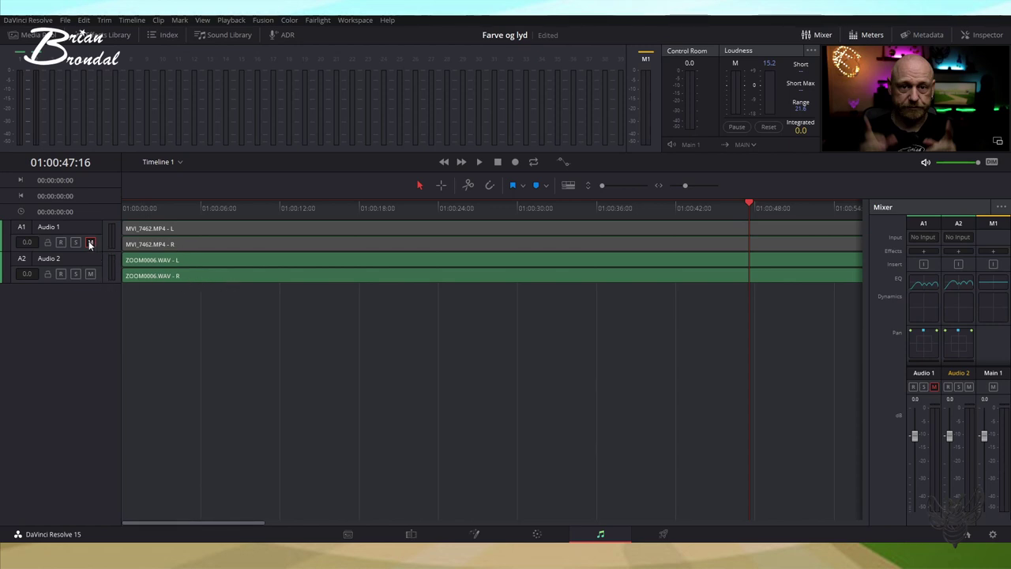
pyautogui.press('space')
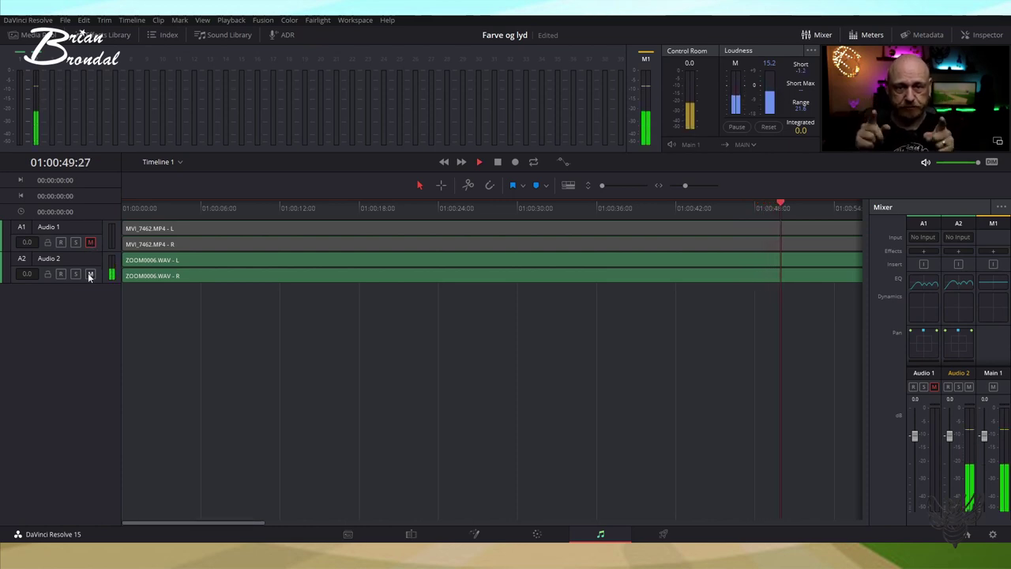
pyautogui.click(90, 273)
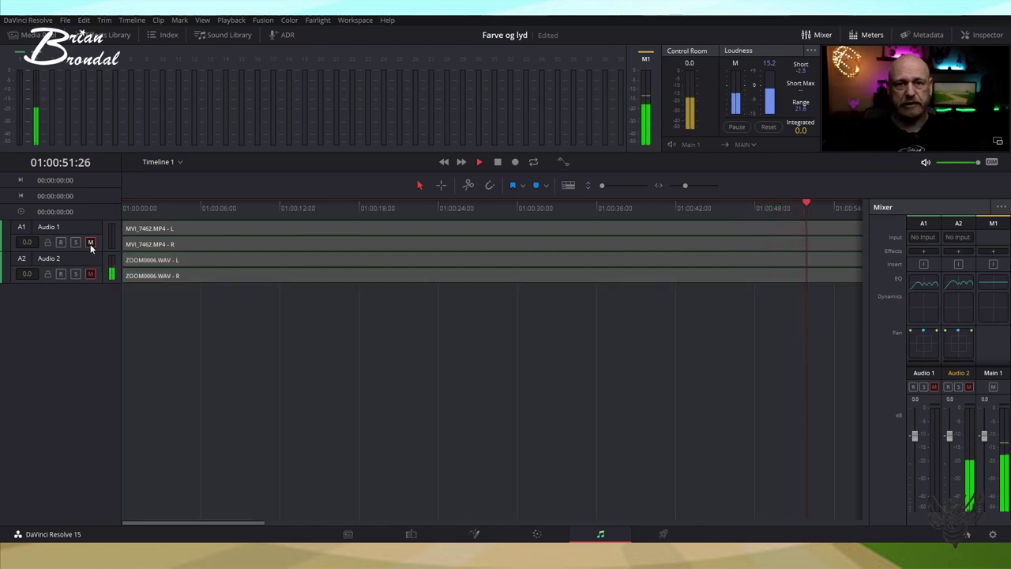
pyautogui.click(90, 244)
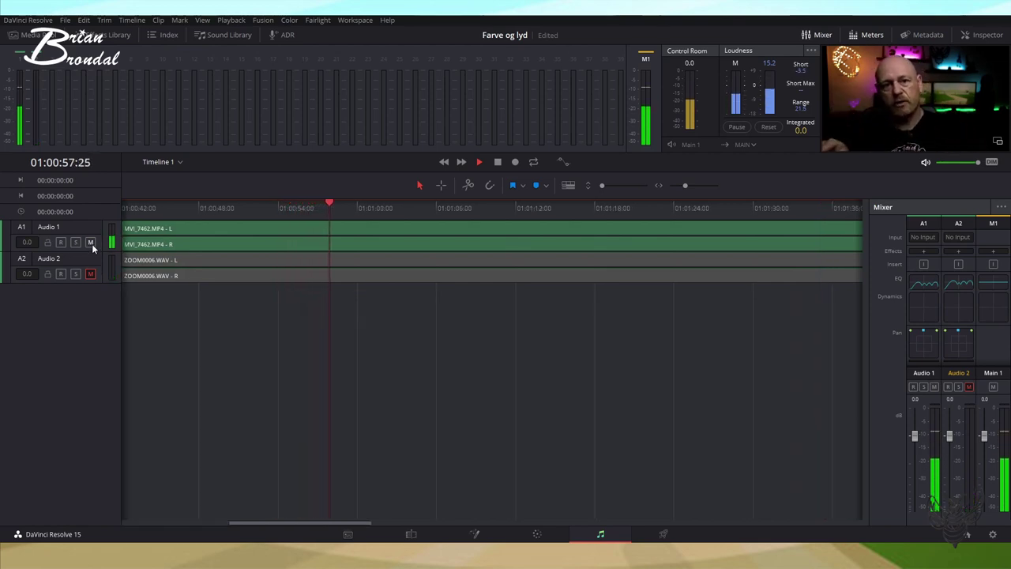
pyautogui.press('space')
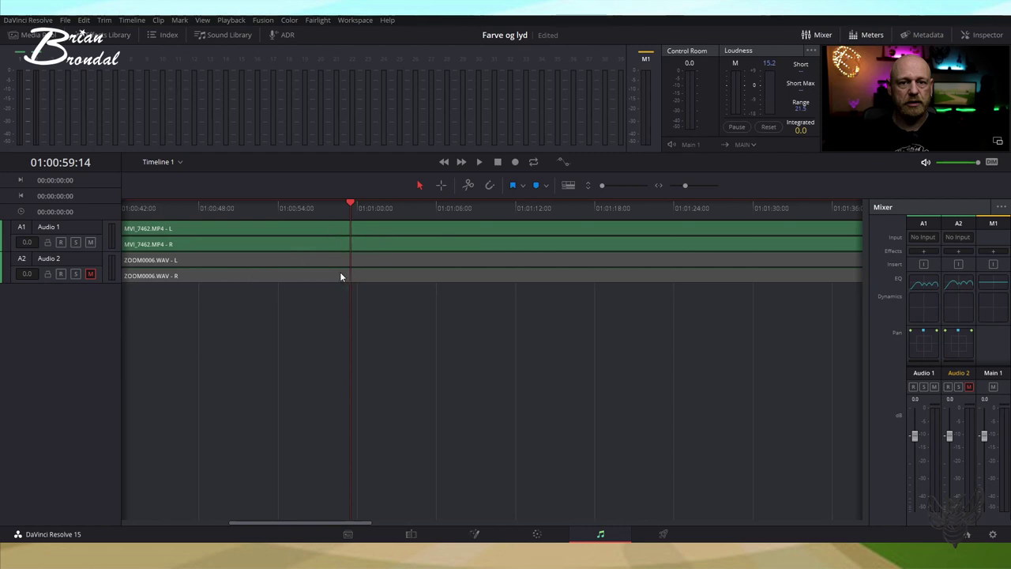
# - Replay while toggling mutes on Audio 1 and Audio 2, ending with only camera audio audible
pyautogui.press('space')
pyautogui.click(91, 271)
pyautogui.click(93, 241)
pyautogui.click(94, 242)
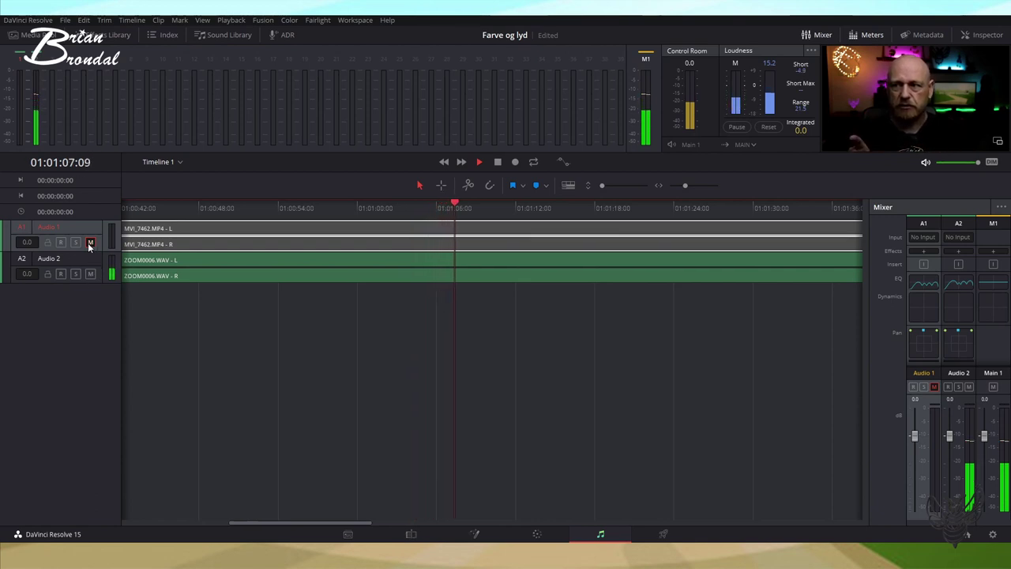
pyautogui.click(90, 242)
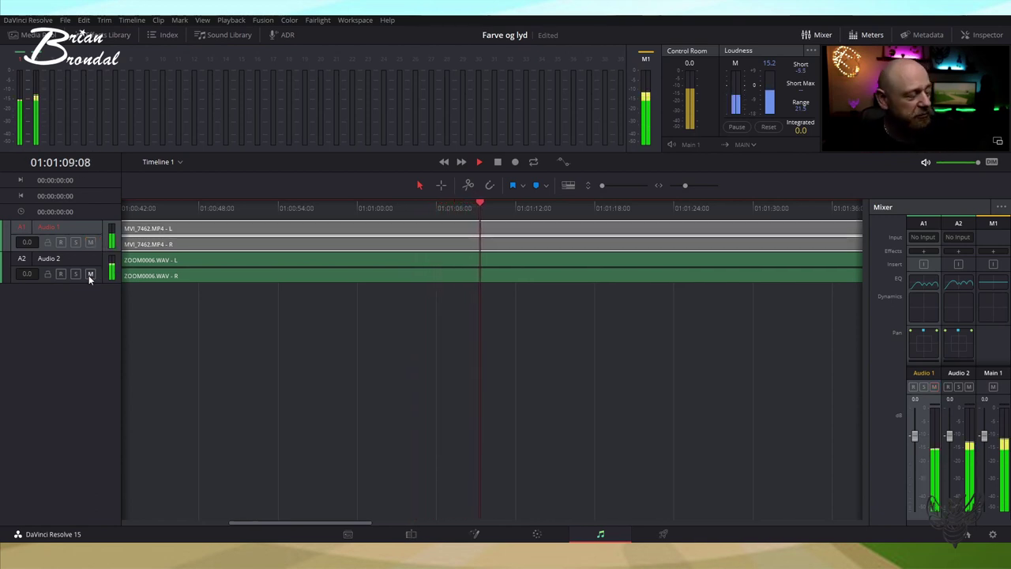
pyautogui.click(89, 274)
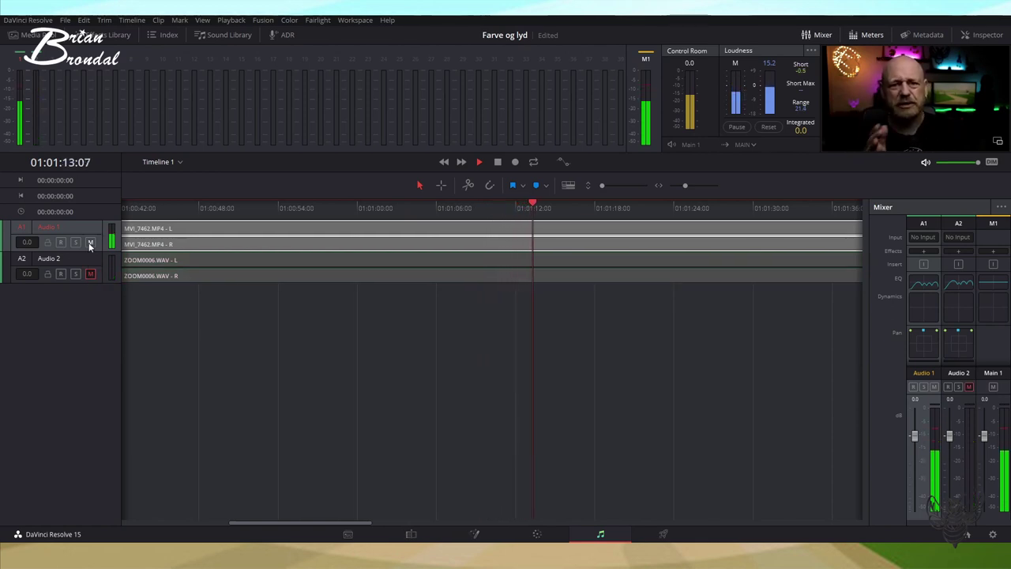
pyautogui.click(89, 243)
pyautogui.click(88, 275)
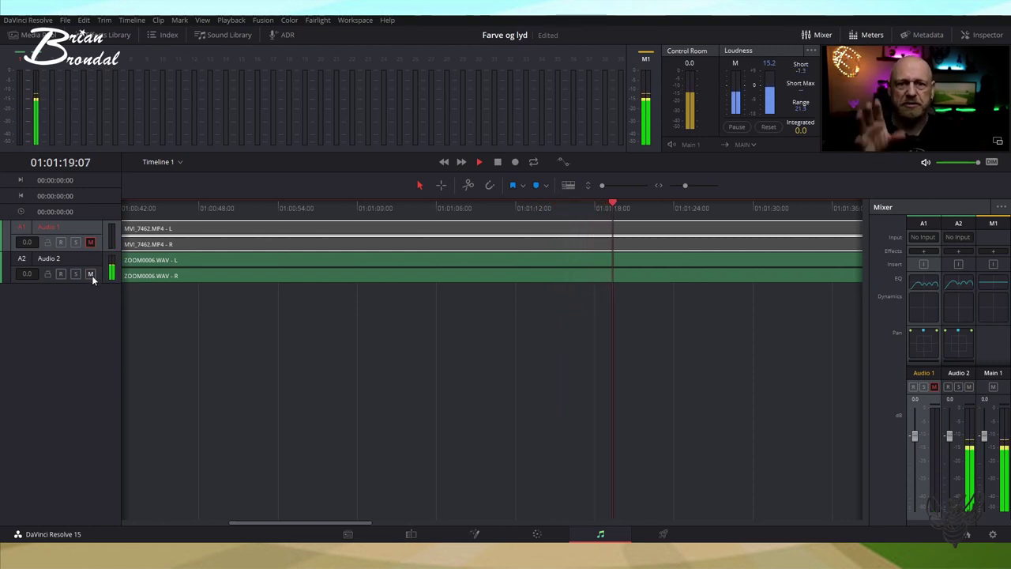
pyautogui.click(91, 274)
pyautogui.click(90, 242)
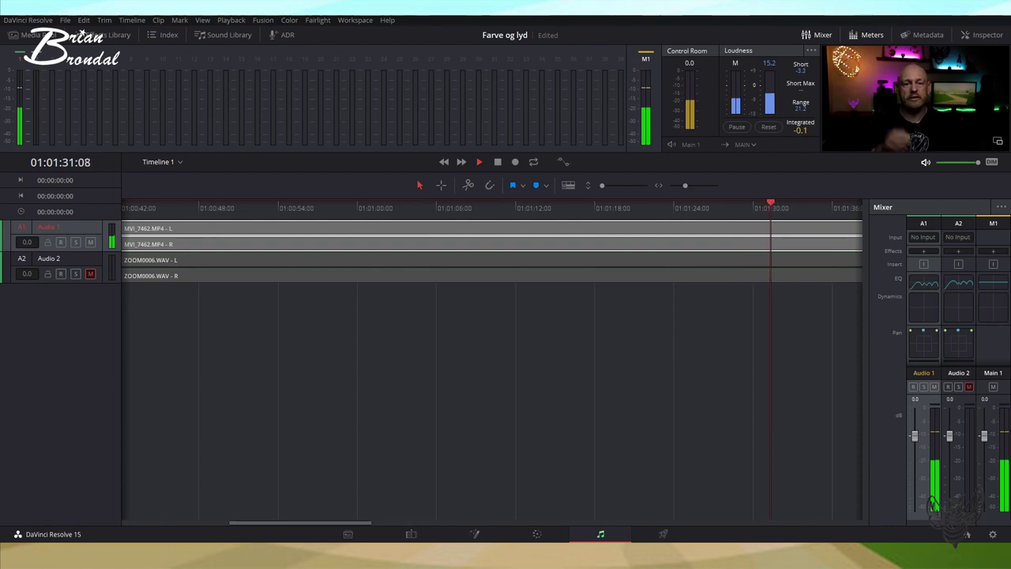
pyautogui.press('space')
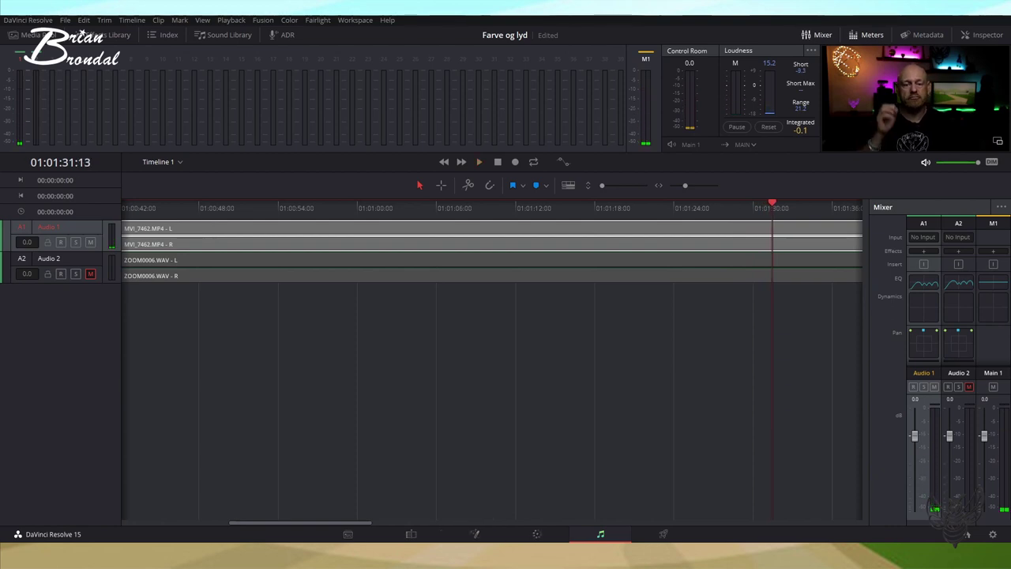
# - On the Edit page, retrim the video clip's opening and move the clips back to the timeline start
pyautogui.click(411, 534)
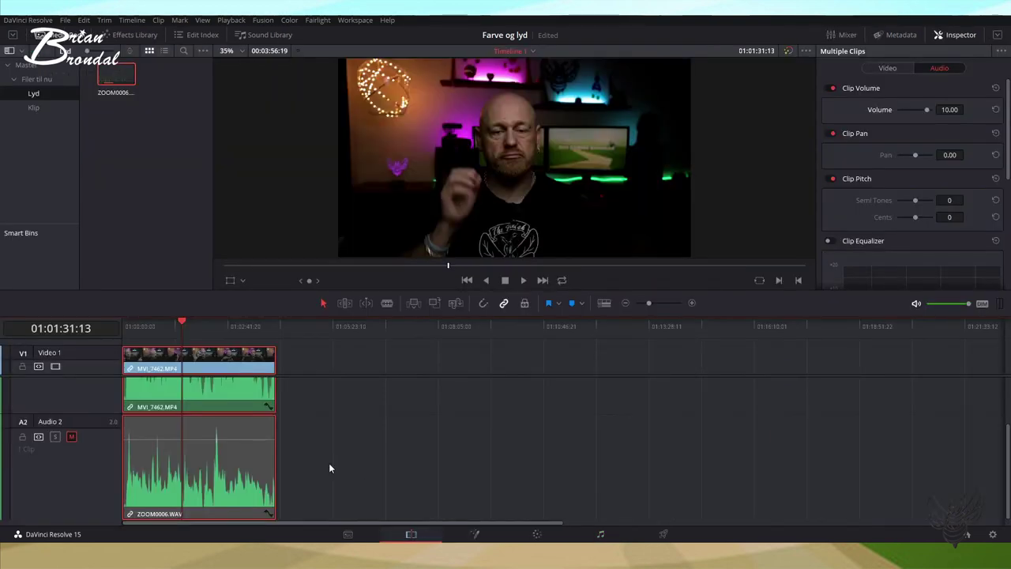
pyautogui.moveTo(272, 362); pyautogui.dragTo(292, 384)
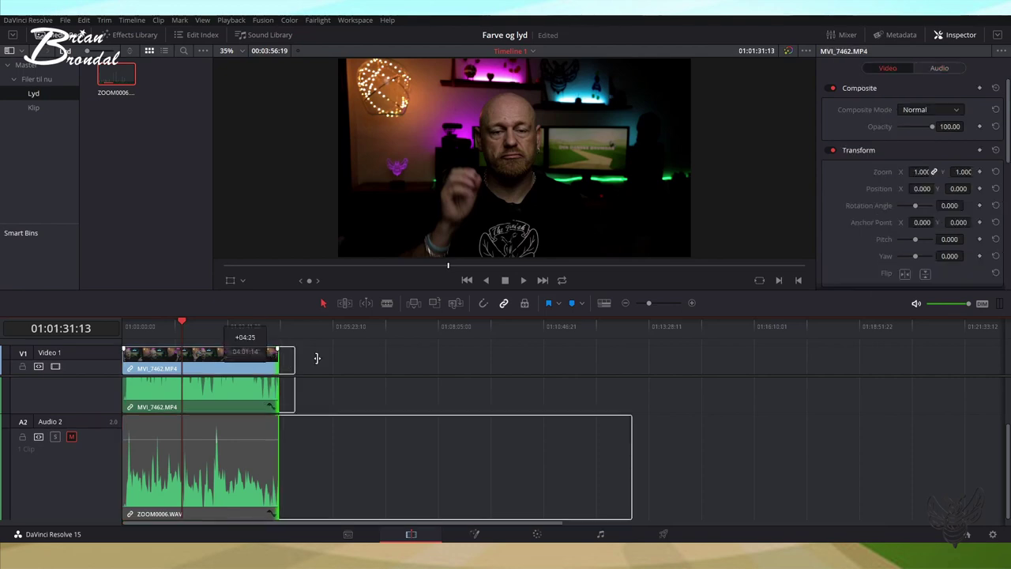
pyautogui.moveTo(259, 388); pyautogui.dragTo(511, 388)
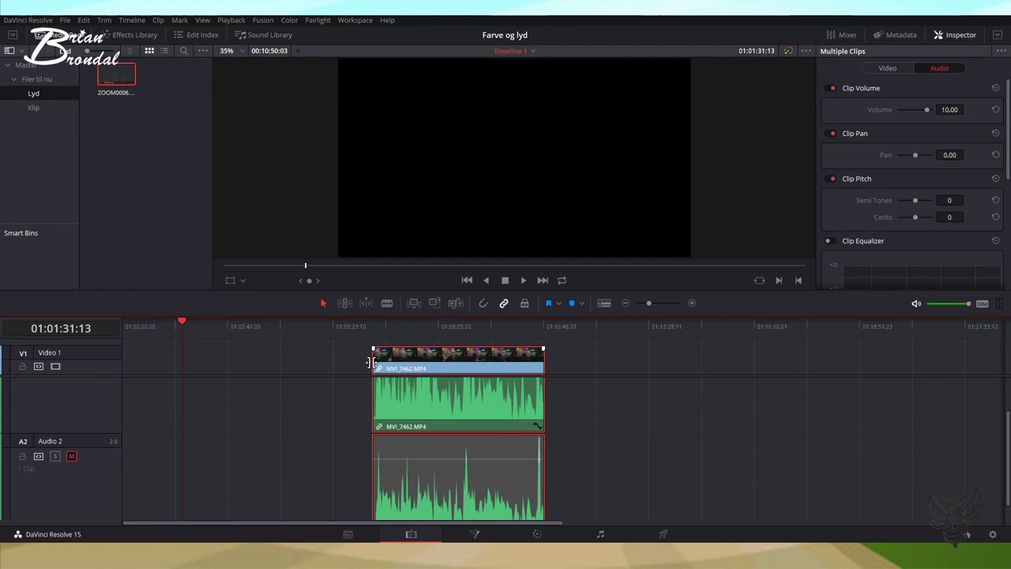
pyautogui.moveTo(375, 362); pyautogui.dragTo(273, 361)
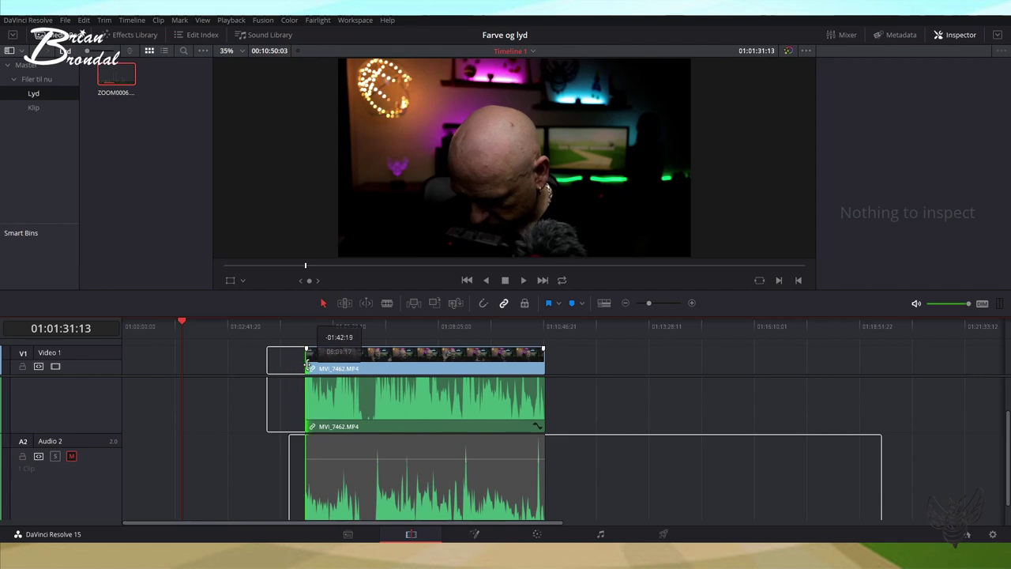
pyautogui.moveTo(273, 361); pyautogui.dragTo(364, 363)
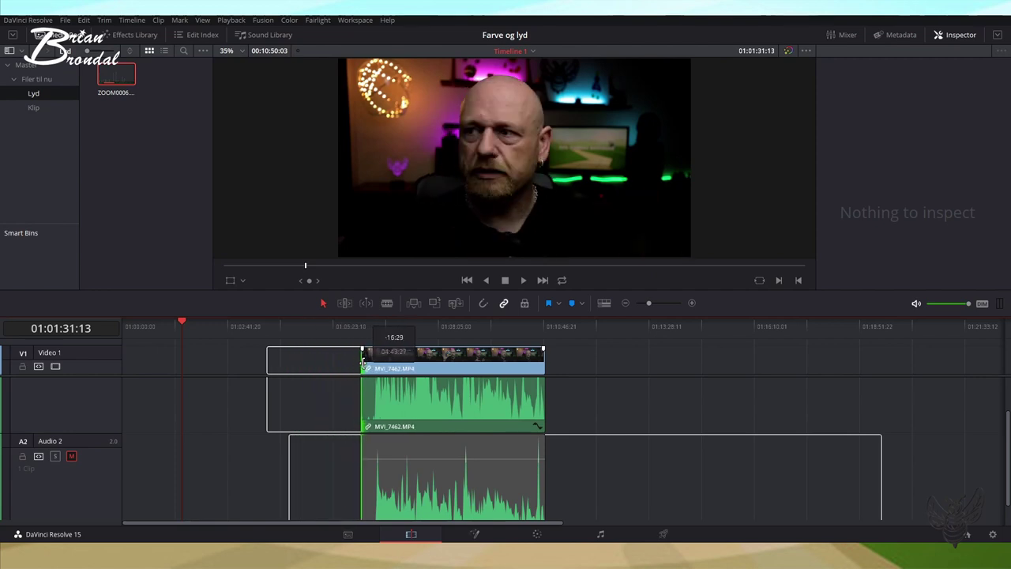
pyautogui.moveTo(400, 366); pyautogui.dragTo(137, 357)
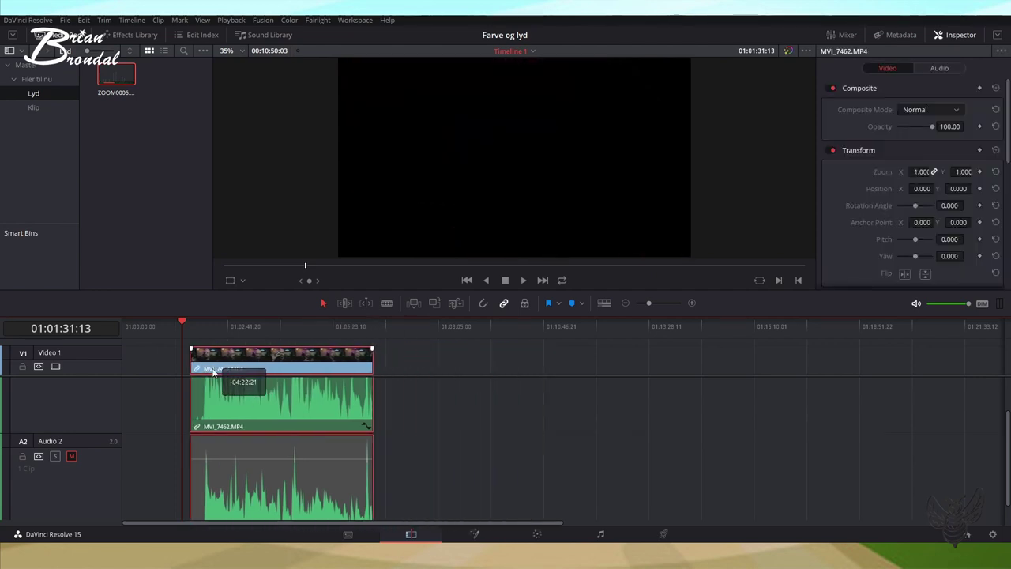
# - Park the playhead at 01:00:00:00 and switch to the Fairlight page
pyautogui.click(125, 329)
pyautogui.moveTo(126, 324); pyautogui.dragTo(123, 323)
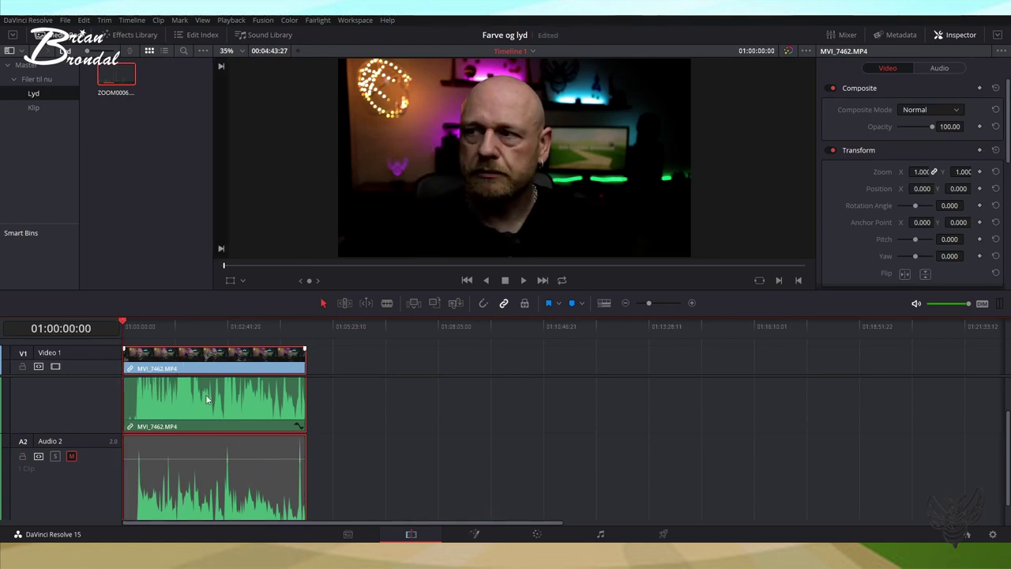
pyautogui.click(603, 535)
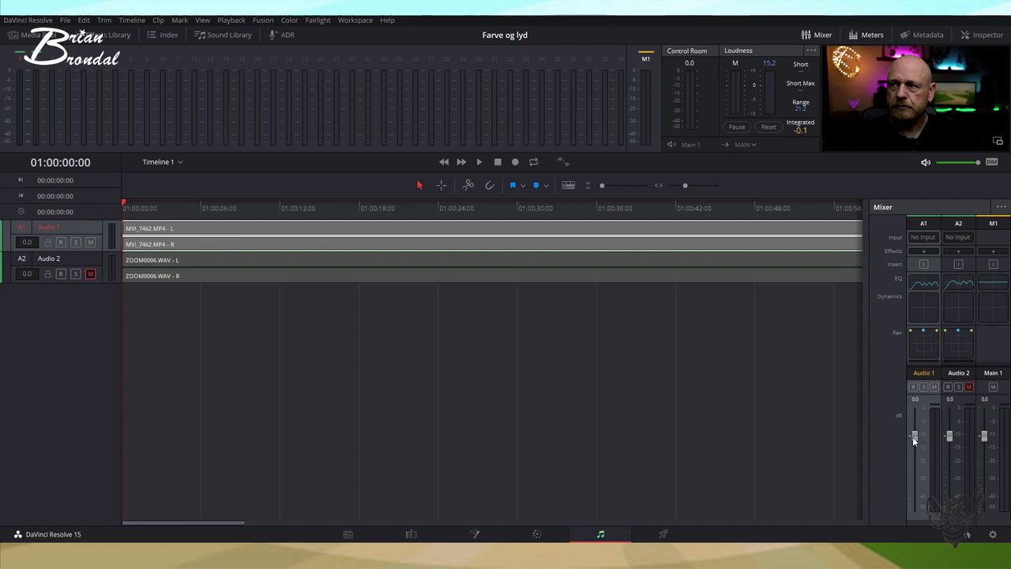
pyautogui.press('space')
pyautogui.moveTo(914, 435); pyautogui.dragTo(916, 411)
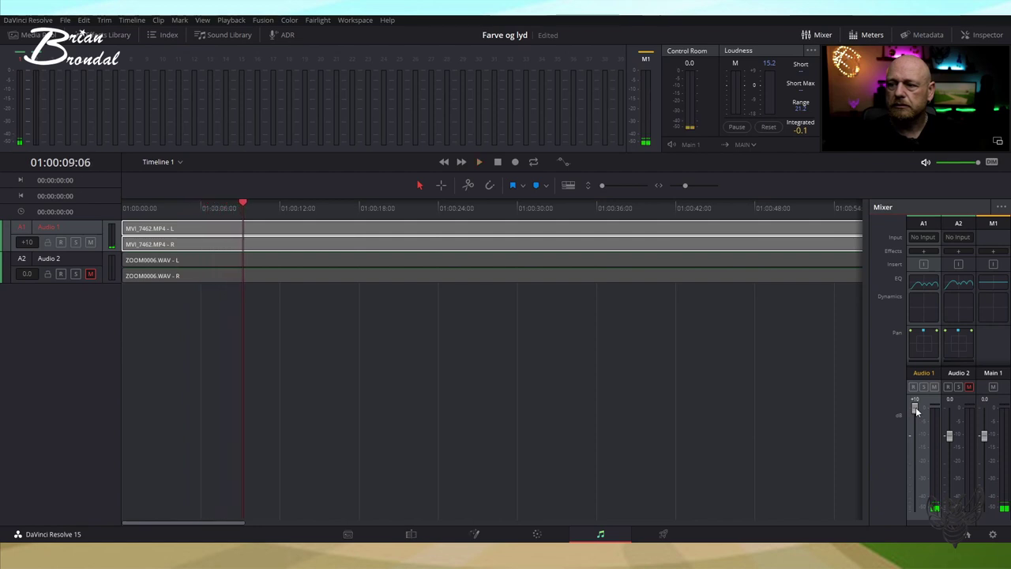
pyautogui.moveTo(917, 437); pyautogui.dragTo(916, 439)
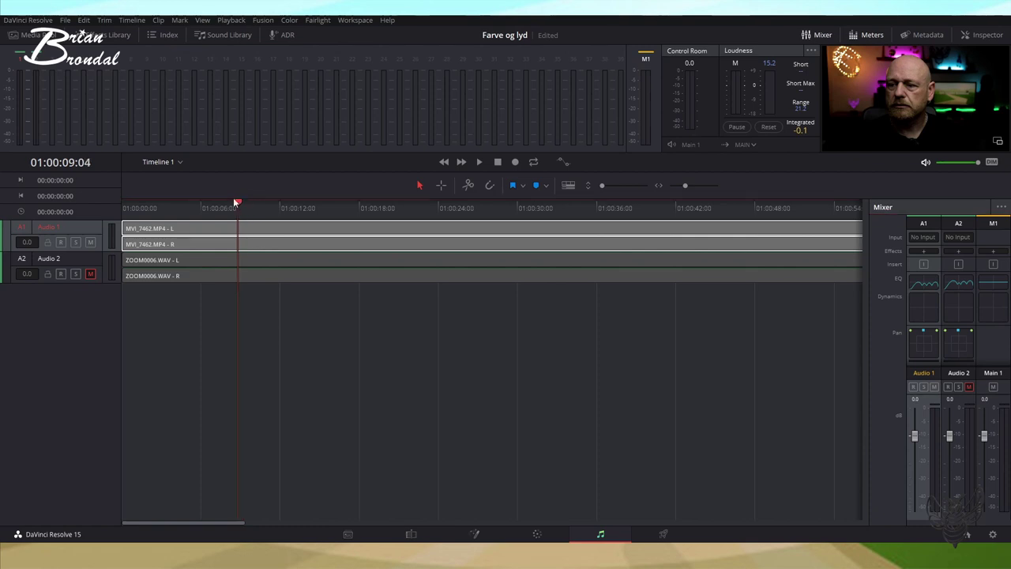
pyautogui.moveTo(247, 205); pyautogui.dragTo(26, 197)
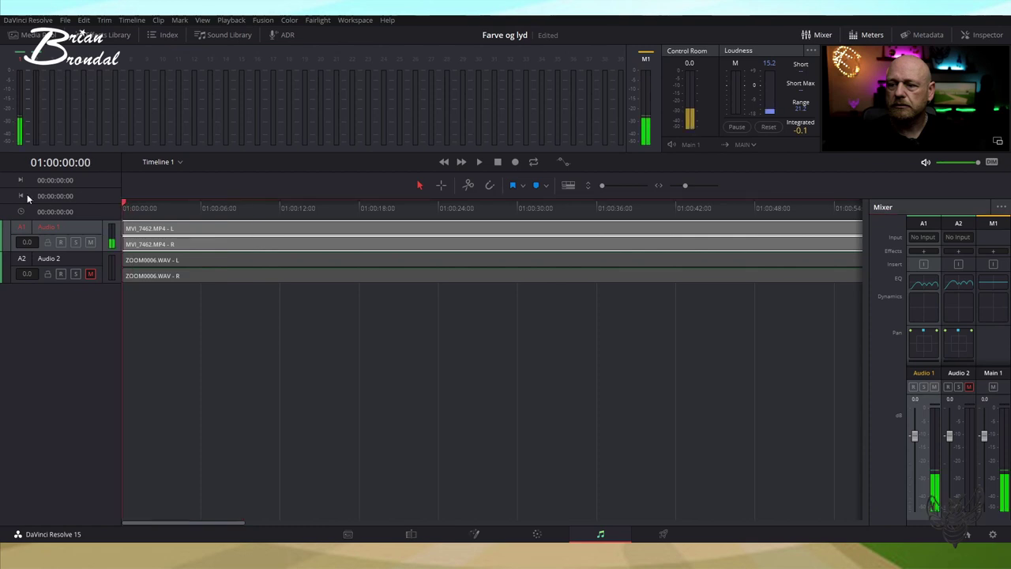
pyautogui.click(90, 242)
# - Unmute Audio 2, try its fader at +10, settle it at 0.0, and rewind to the start
pyautogui.click(90, 274)
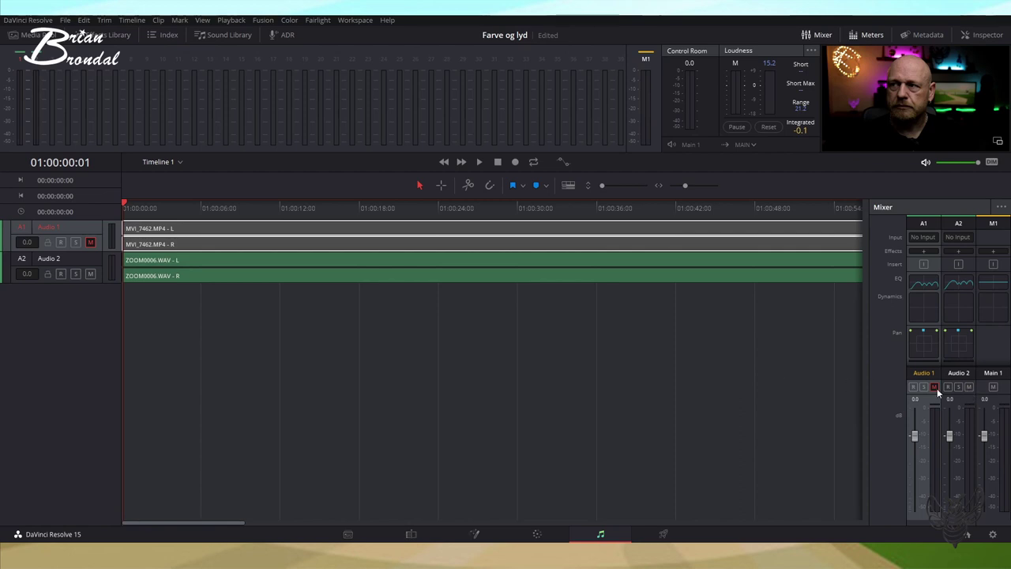
pyautogui.press('space')
pyautogui.moveTo(948, 435); pyautogui.dragTo(948, 408)
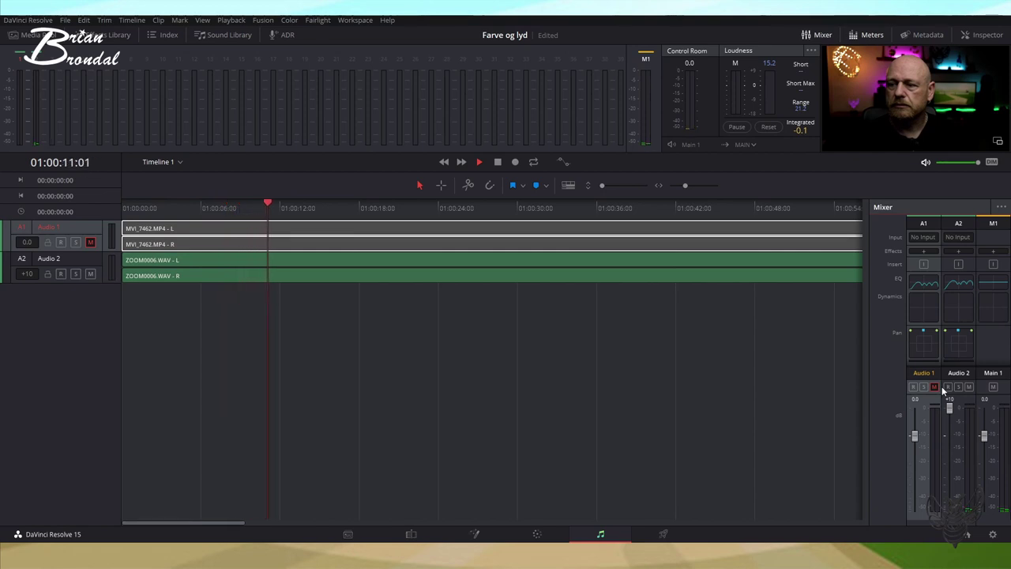
pyautogui.press('space')
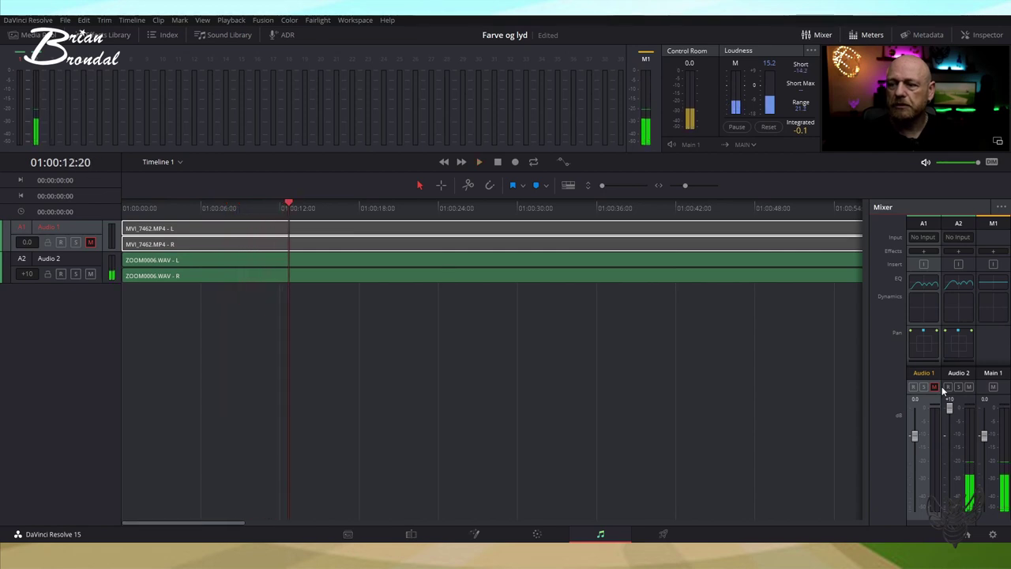
pyautogui.moveTo(952, 427); pyautogui.dragTo(952, 442)
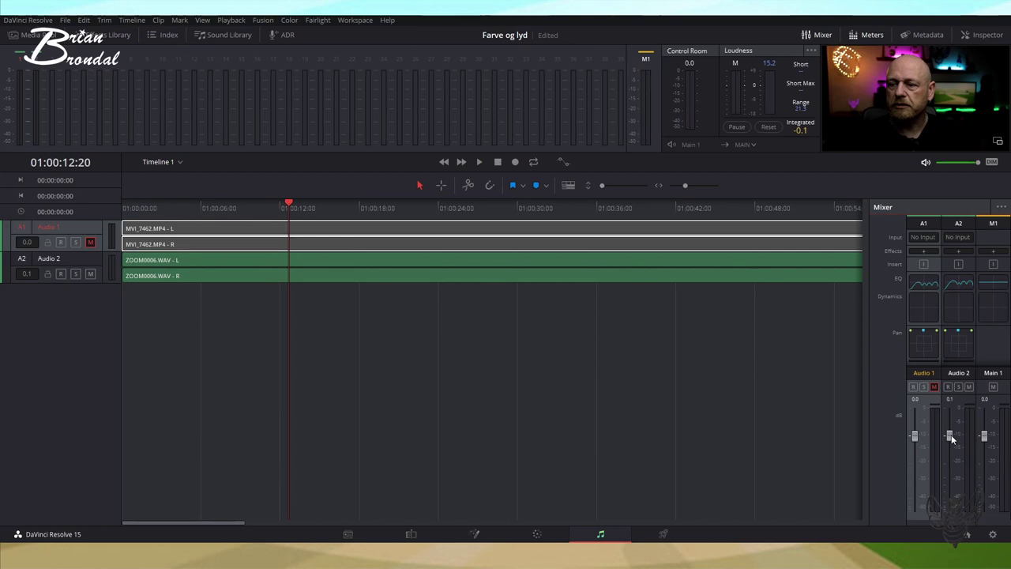
pyautogui.moveTo(952, 438); pyautogui.dragTo(952, 440)
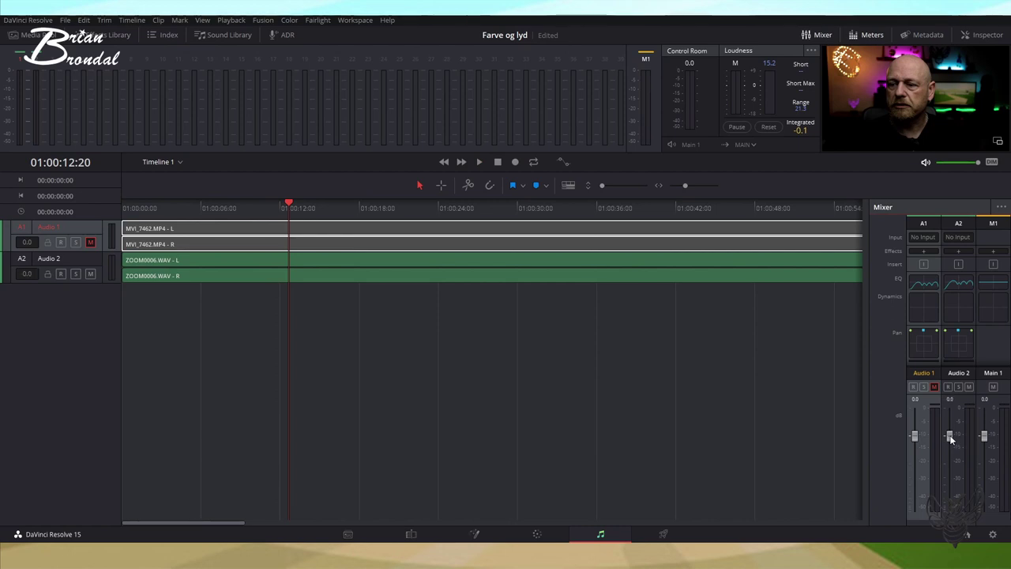
pyautogui.moveTo(290, 204); pyautogui.dragTo(117, 199)
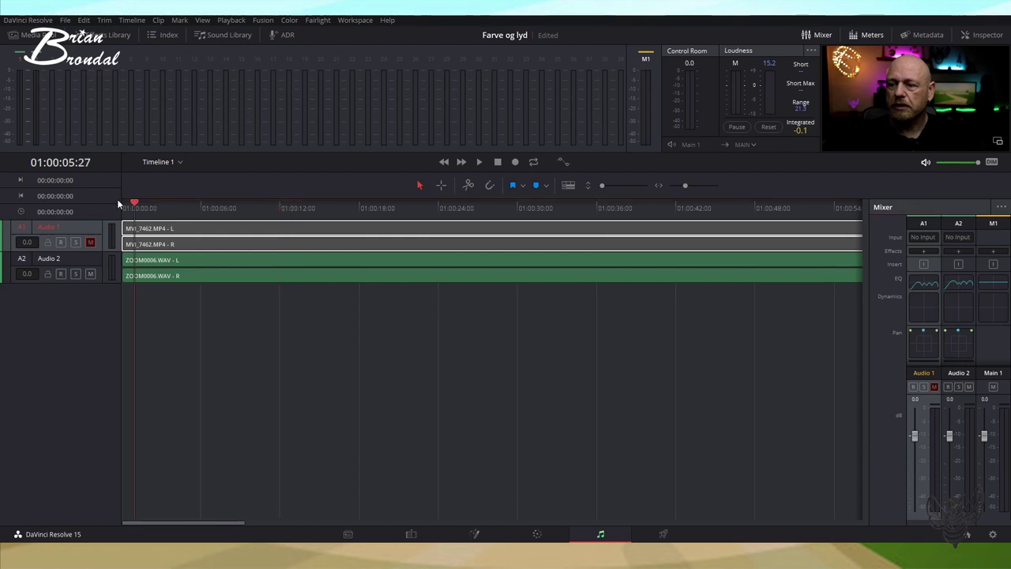
pyautogui.click(90, 273)
pyautogui.click(91, 242)
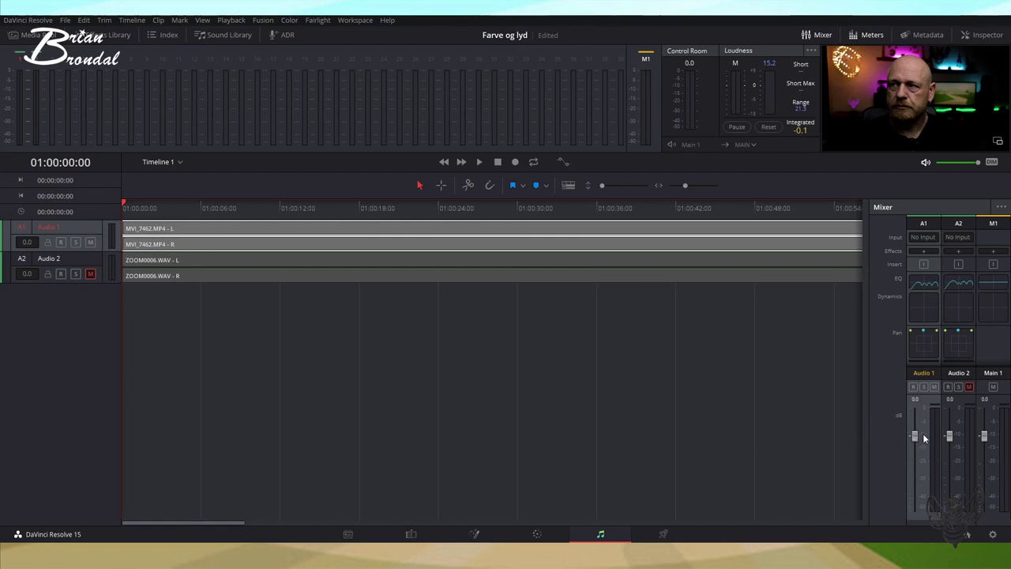
pyautogui.press('space')
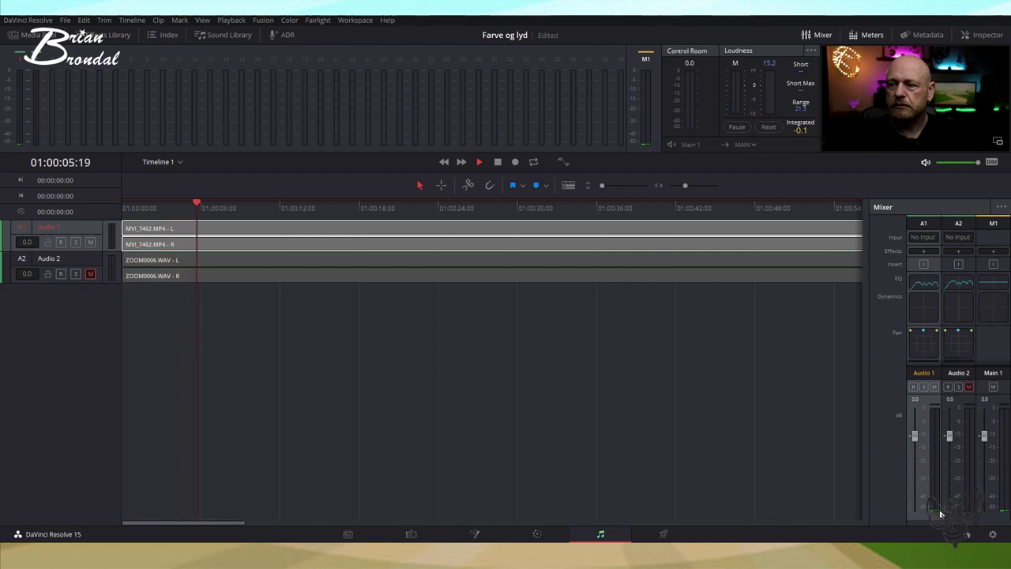
pyautogui.press('space')
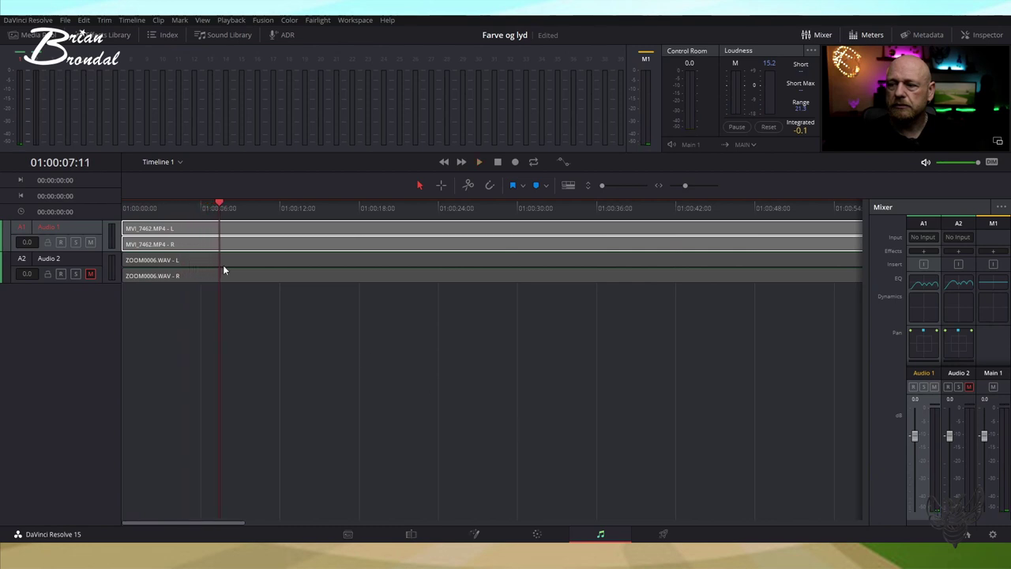
pyautogui.moveTo(212, 202); pyautogui.dragTo(88, 197)
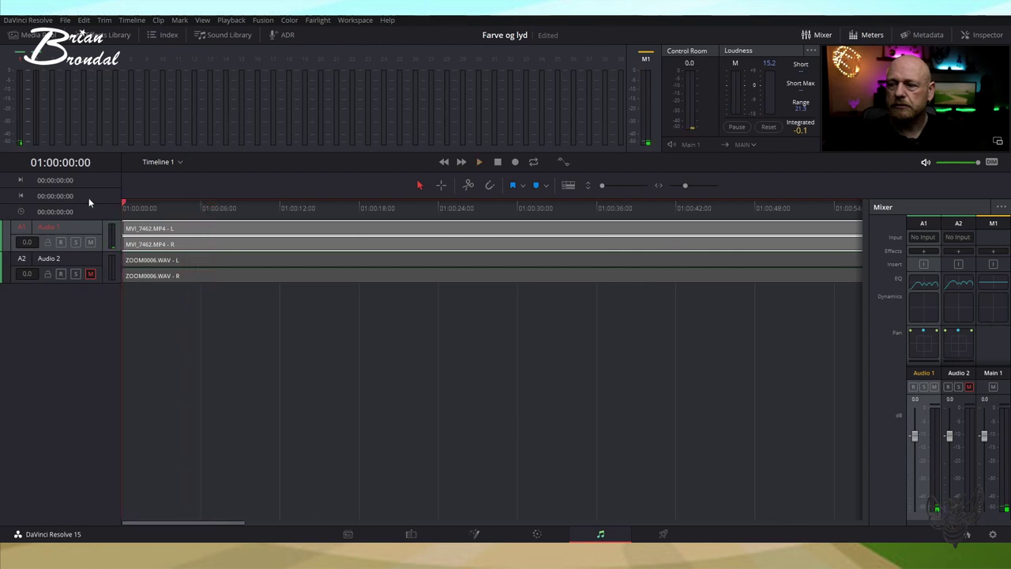
pyautogui.click(90, 274)
pyautogui.click(89, 243)
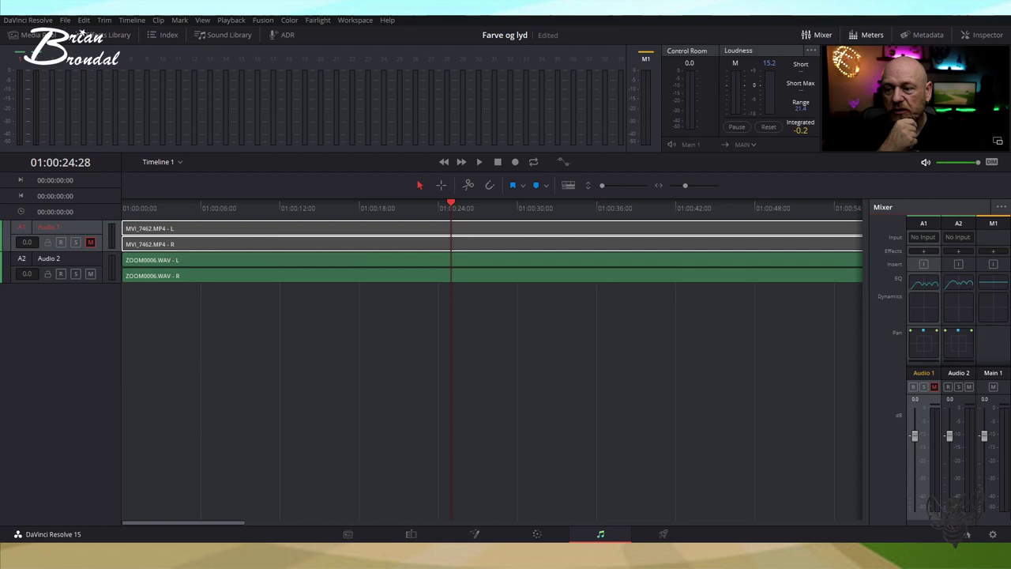
# - Play more of the Zoom audio, then return to the Edit page
pyautogui.moveTo(588, 538)
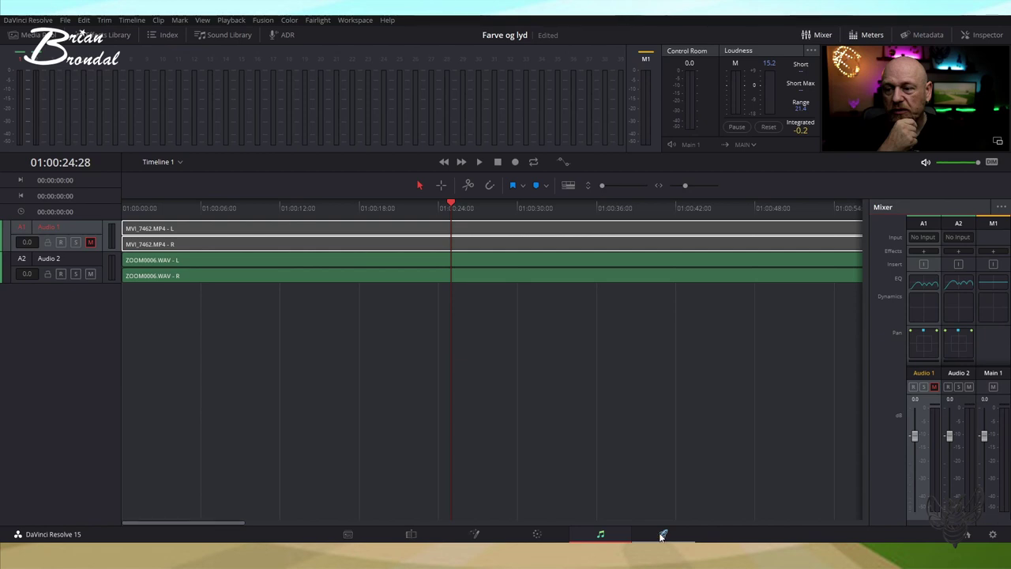
pyautogui.press('space')
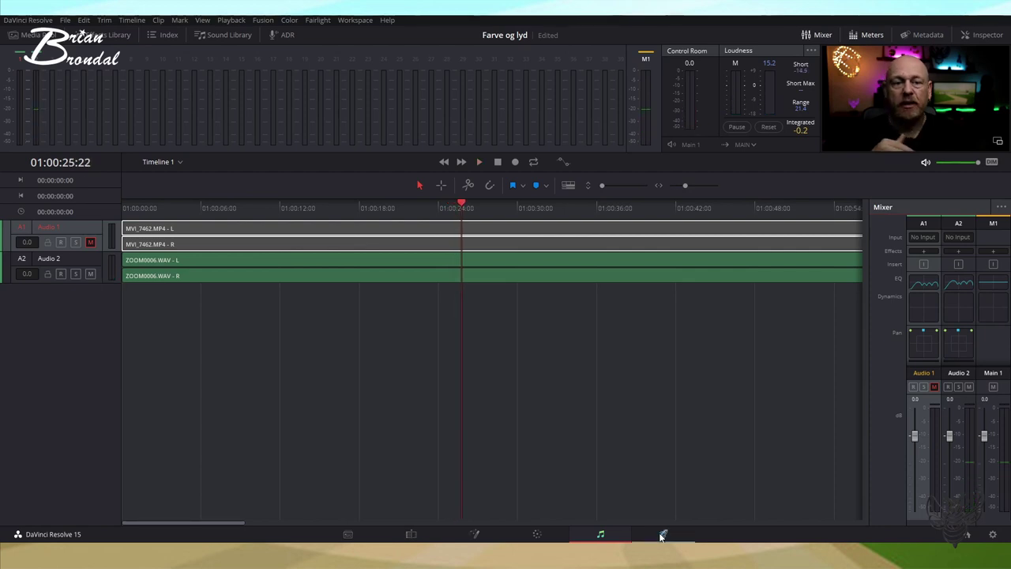
pyautogui.click(411, 536)
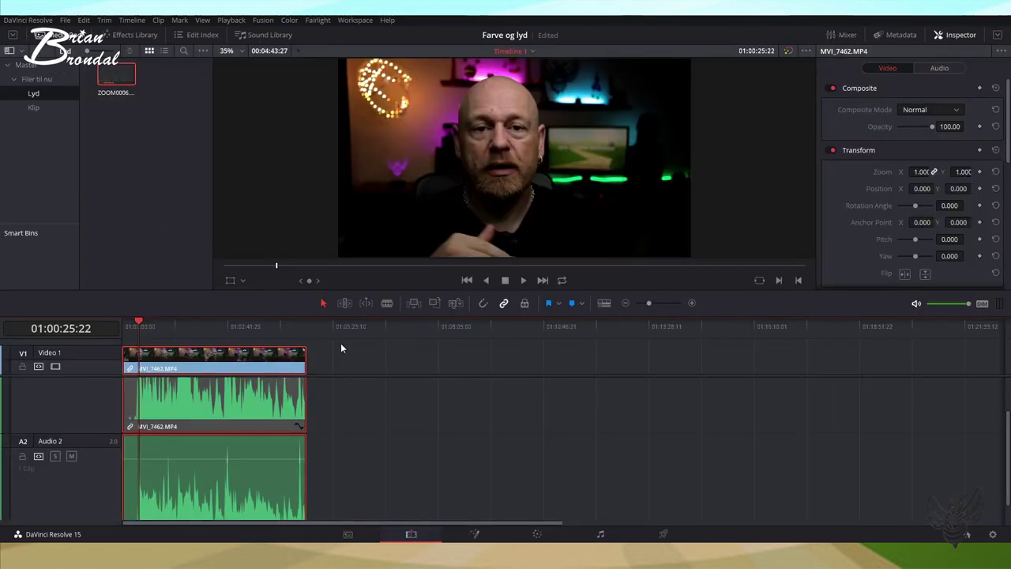
# - Paste copies of the video and Zoom clips onto Video 2 and Audio 3 at the timeline start
pyautogui.moveTo(338, 361); pyautogui.dragTo(180, 479)
pyautogui.click(436, 326)
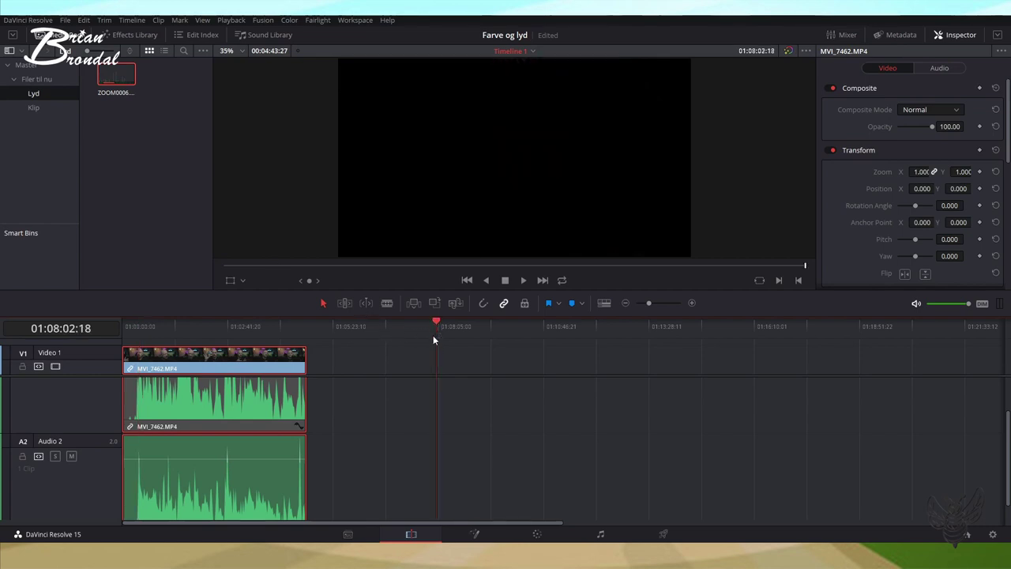
pyautogui.hotkey('ctrl', 'v')
pyautogui.moveTo(450, 360); pyautogui.dragTo(472, 310)
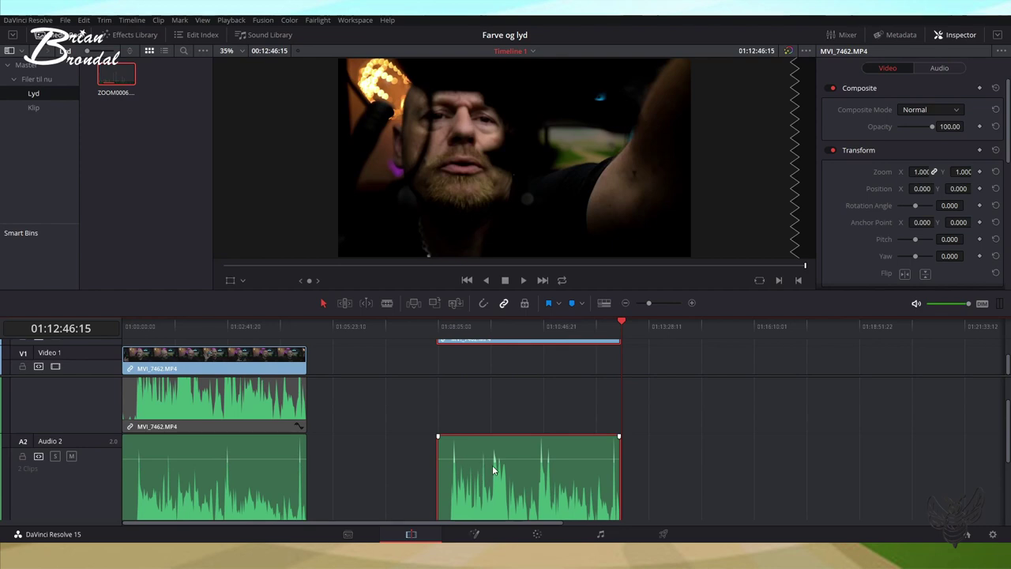
pyautogui.moveTo(493, 470); pyautogui.dragTo(491, 518)
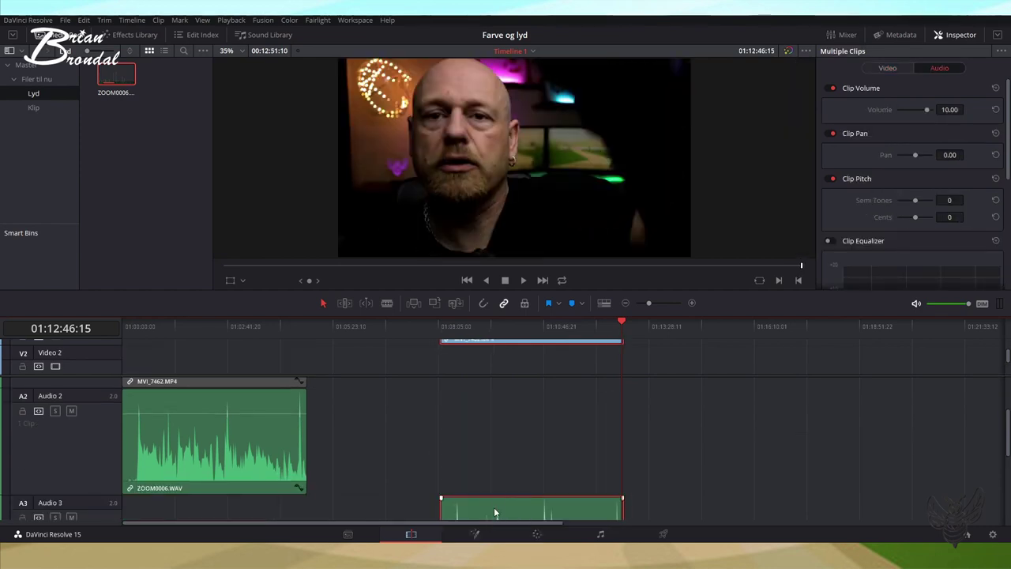
pyautogui.moveTo(489, 517); pyautogui.dragTo(172, 514)
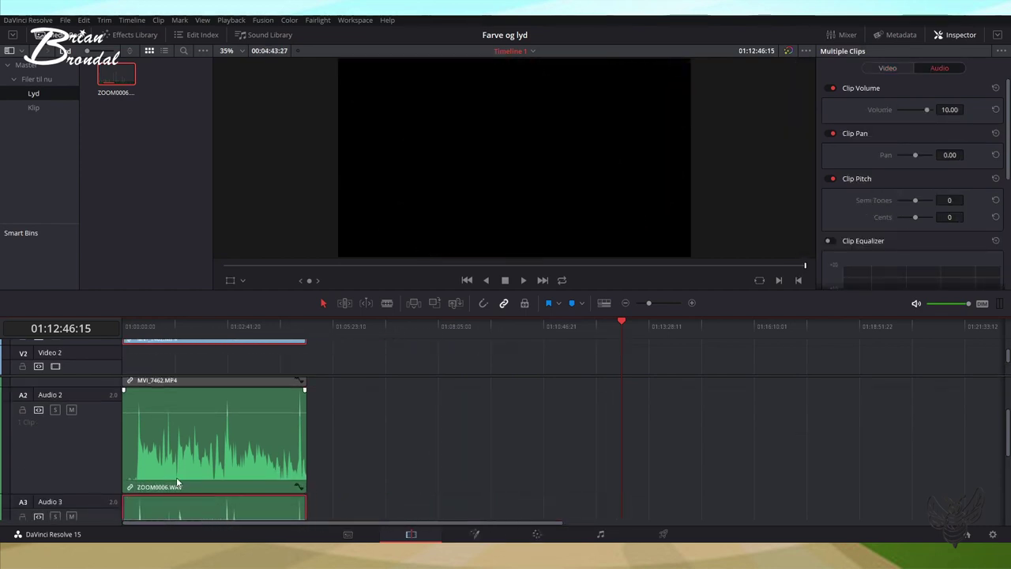
# - Scroll the track headers and mute the duplicated camera audio on Audio 4
pyautogui.scroll(-1, 144, 368)
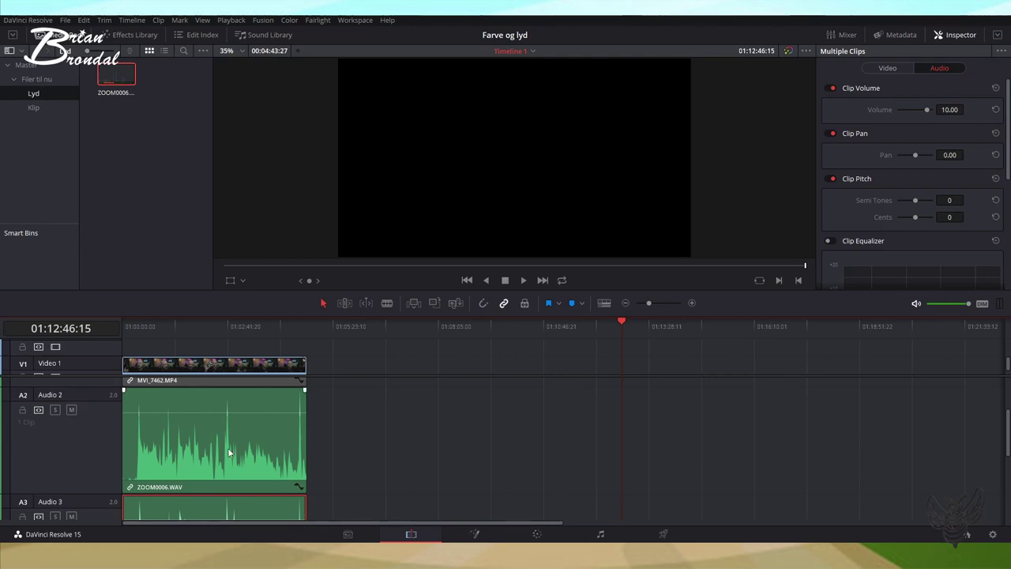
pyautogui.scroll(1, 148, 437)
pyautogui.scroll(-2, 142, 438)
pyautogui.scroll(2, 142, 438)
pyautogui.scroll(-2, 141, 439)
pyautogui.scroll(-1, 139, 438)
pyautogui.scroll(1, 139, 438)
pyautogui.scroll(1, 126, 431)
pyautogui.scroll(1, 113, 423)
pyautogui.scroll(2, 83, 410)
pyautogui.scroll(1, 86, 399)
pyautogui.scroll(1, 83, 397)
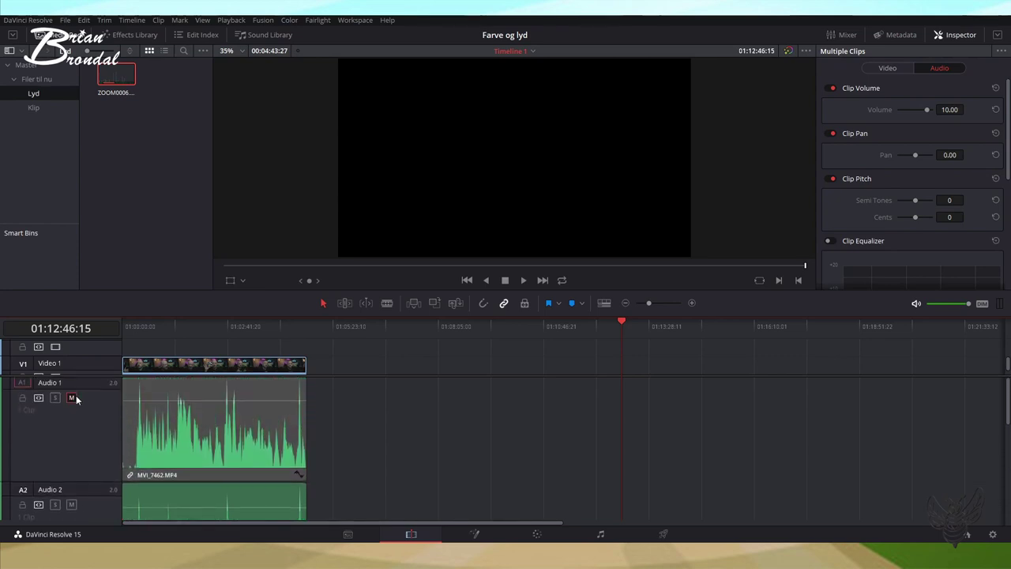
pyautogui.scroll(-1, 68, 503)
pyautogui.scroll(-1, 63, 494)
pyautogui.scroll(-2, 66, 492)
pyautogui.scroll(-1, 78, 466)
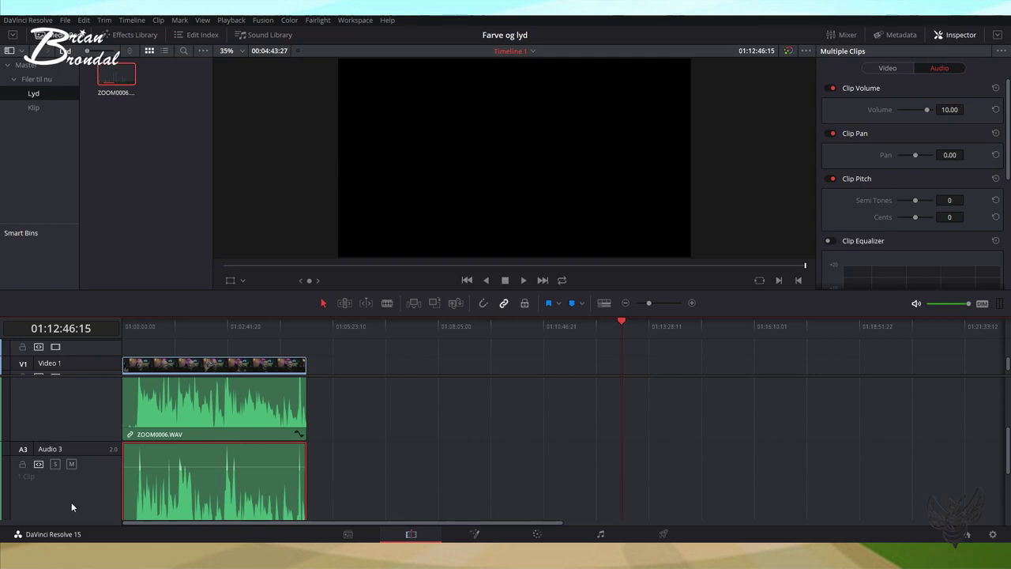
pyautogui.scroll(-1, 71, 506)
pyautogui.scroll(-1, 65, 500)
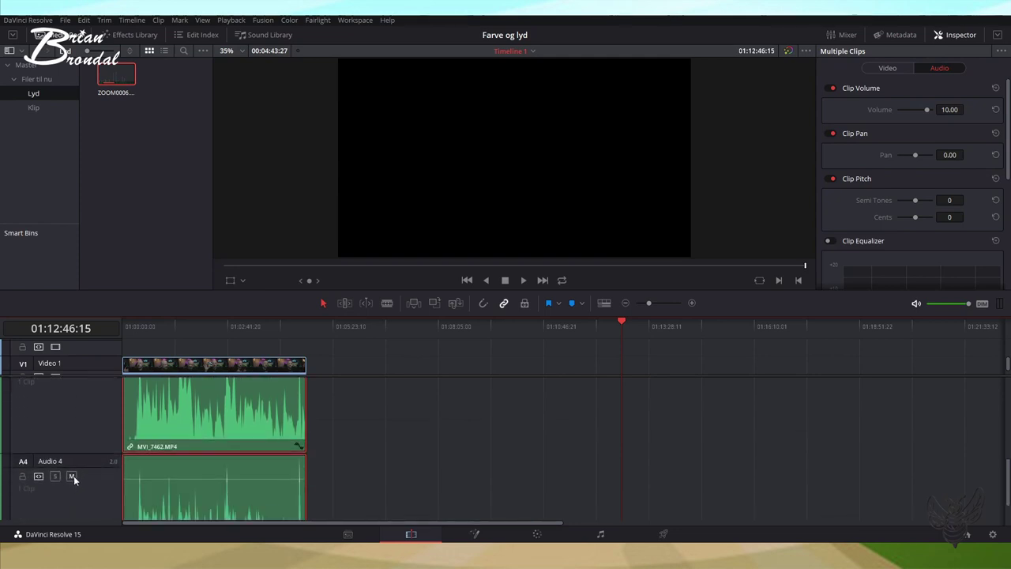
pyautogui.click(72, 476)
# - Mute Audio 3 and Audio 2's ZOOM0006.WAV, then start playback near the start
pyautogui.scroll(1, 68, 429)
pyautogui.scroll(1, 73, 438)
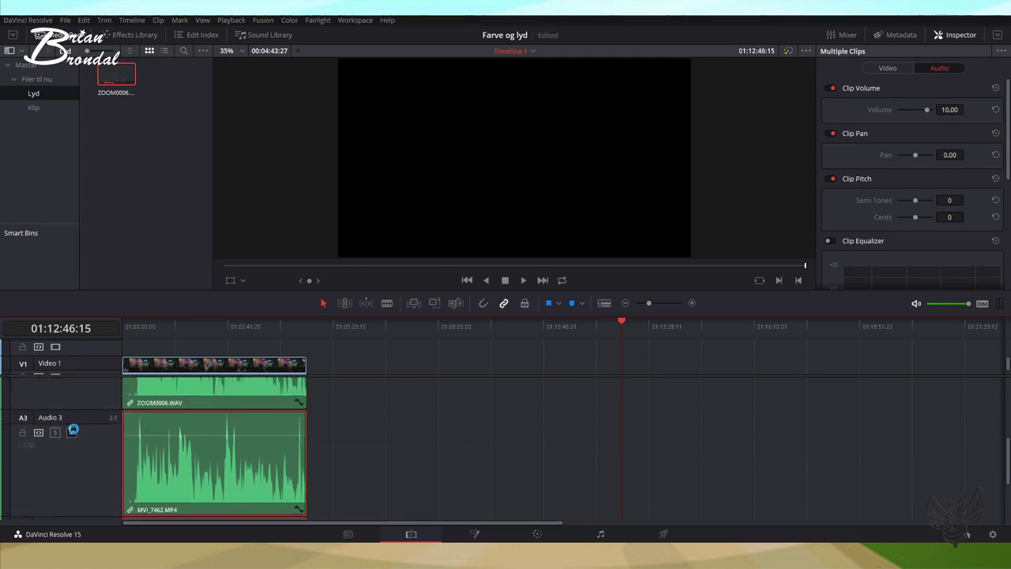
pyautogui.click(72, 430)
pyautogui.scroll(1, 70, 428)
pyautogui.scroll(1, 69, 427)
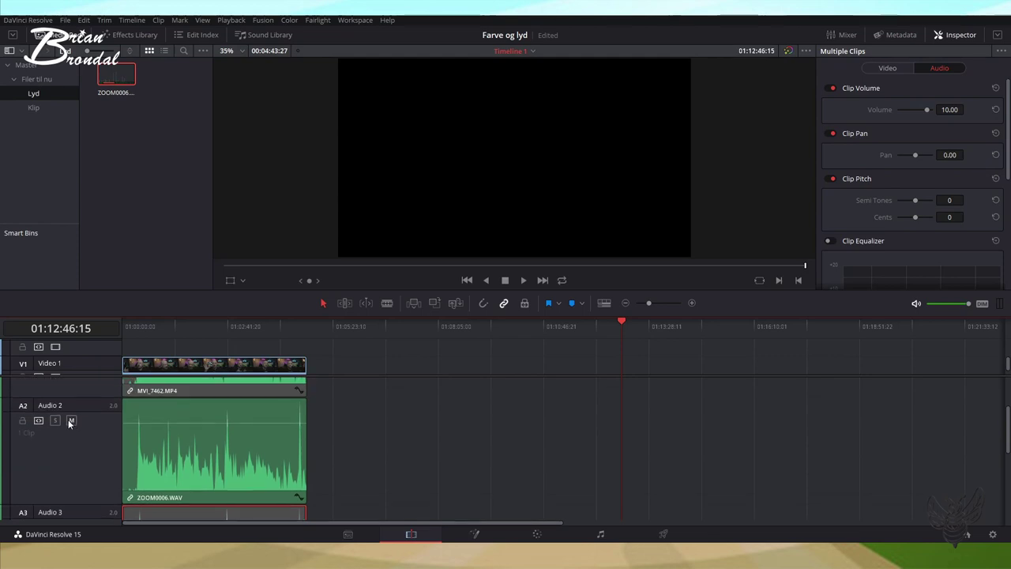
pyautogui.click(71, 420)
pyautogui.scroll(1, 72, 420)
pyautogui.scroll(1, 73, 419)
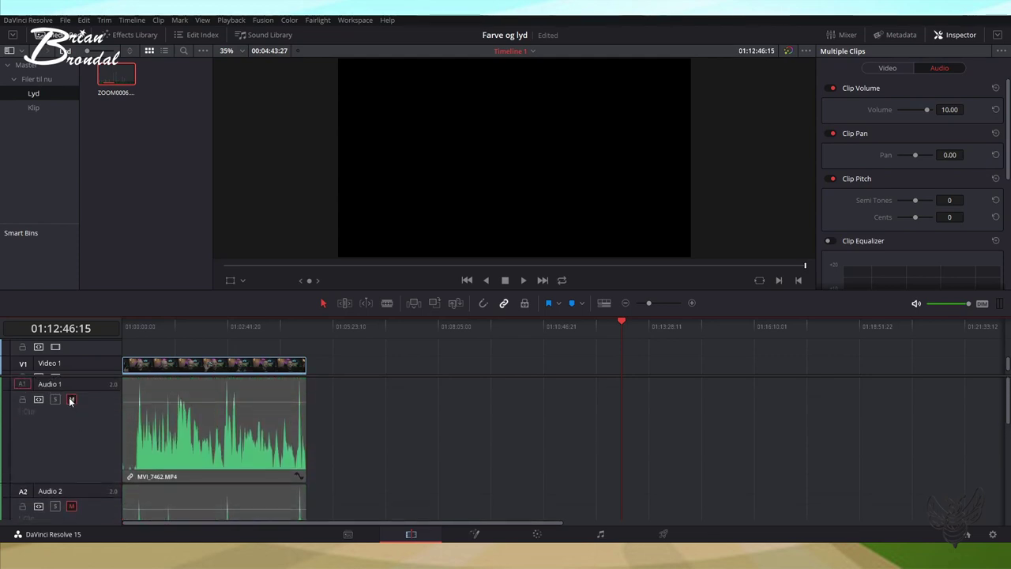
pyautogui.press('space')
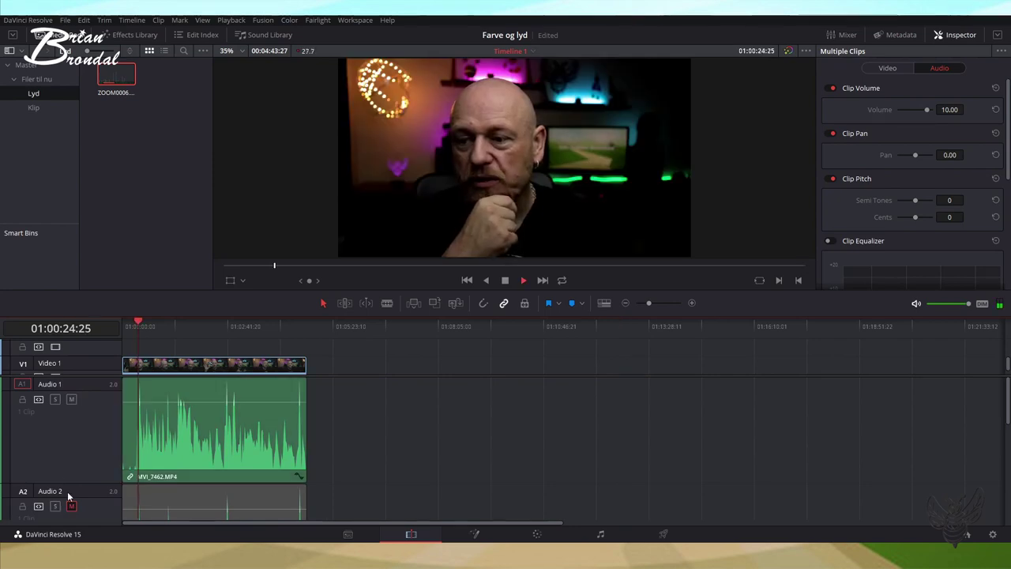
# - Mute Audio 1's camera audio and unmute Audio 2's ZOOM0006.WAV to compare
pyautogui.scroll(-1, 68, 492)
pyautogui.scroll(-2, 66, 476)
pyautogui.scroll(2, 77, 391)
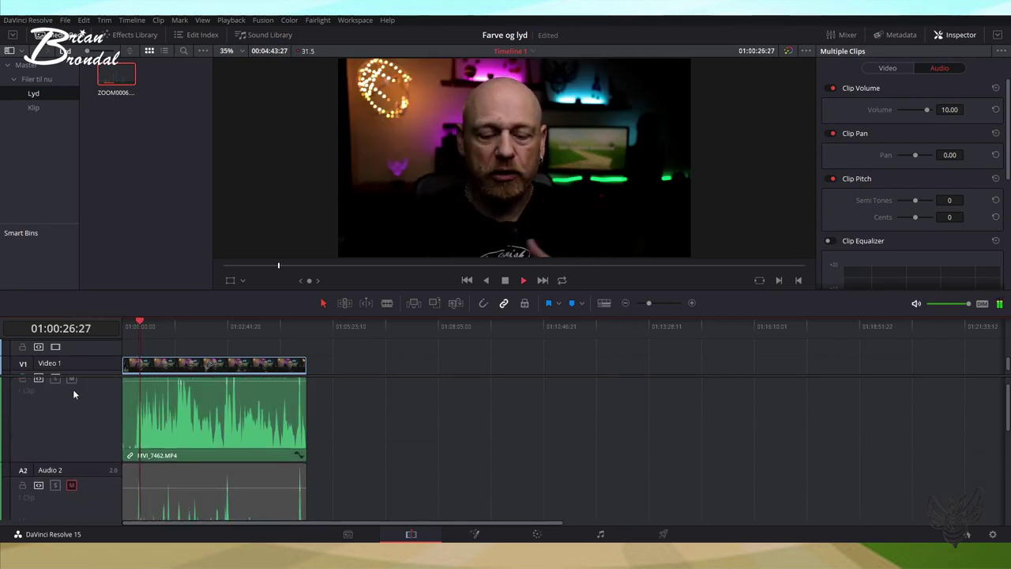
pyautogui.click(71, 379)
pyautogui.click(72, 485)
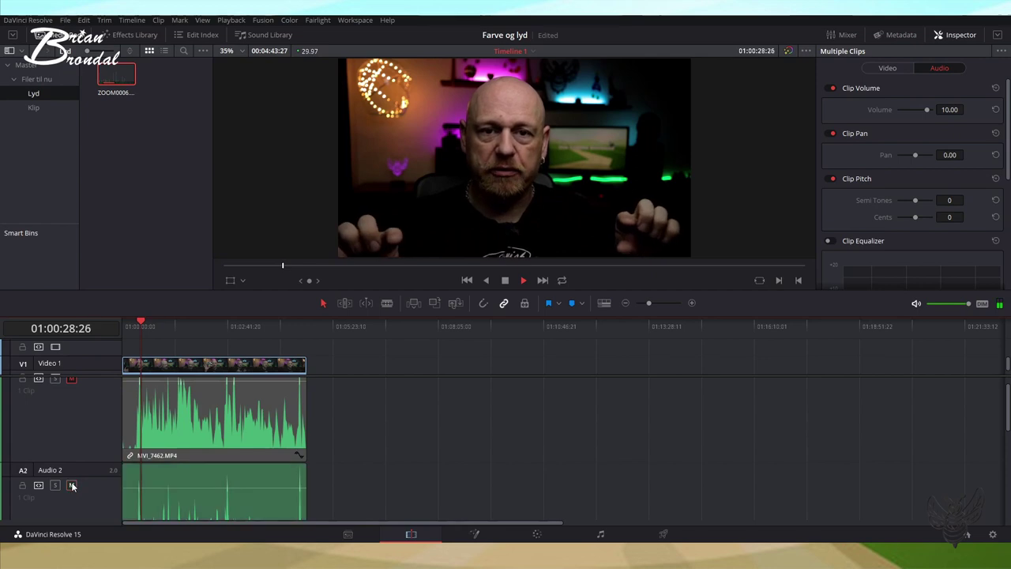
# - Mute Audio 2 again and unmute Audio 3's MVI_7462.MP4 clip
pyautogui.scroll(-1, 71, 467)
pyautogui.scroll(-1, 71, 467)
pyautogui.scroll(-1, 67, 457)
pyautogui.scroll(-1, 69, 446)
pyautogui.click(71, 401)
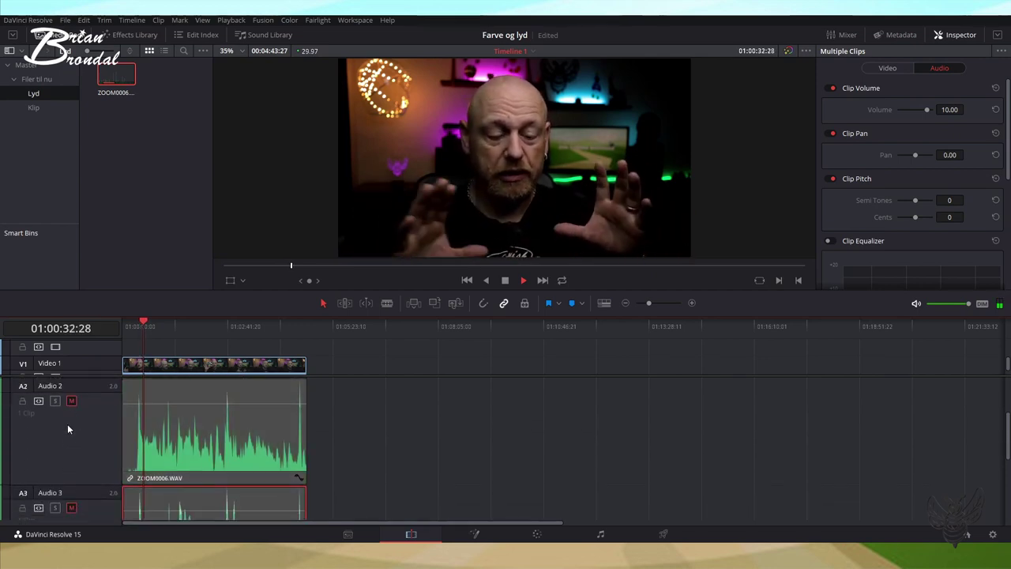
pyautogui.scroll(-1, 66, 465)
pyautogui.click(71, 476)
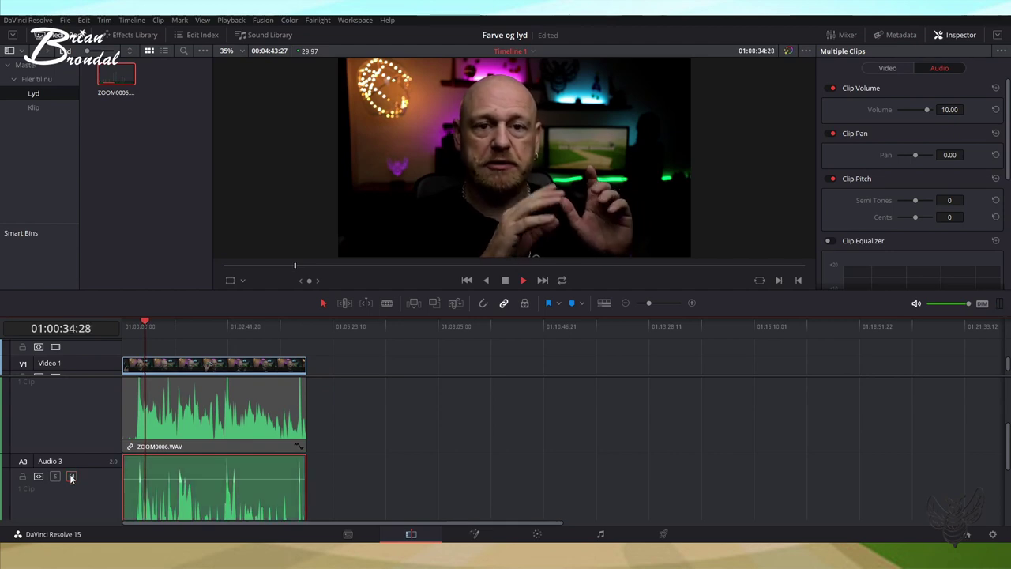
# - Unmute Audio 4's ZOOM0006.WAV clip and unmute Audio 3 while listening
pyautogui.scroll(-1, 70, 474)
pyautogui.scroll(-1, 69, 469)
pyautogui.scroll(-1, 70, 468)
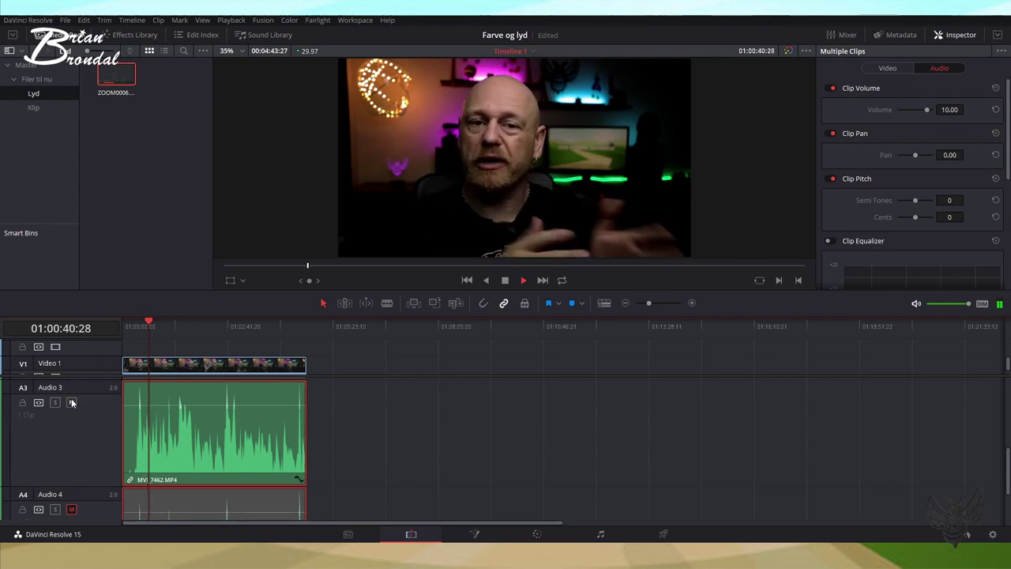
pyautogui.scroll(-2, 58, 437)
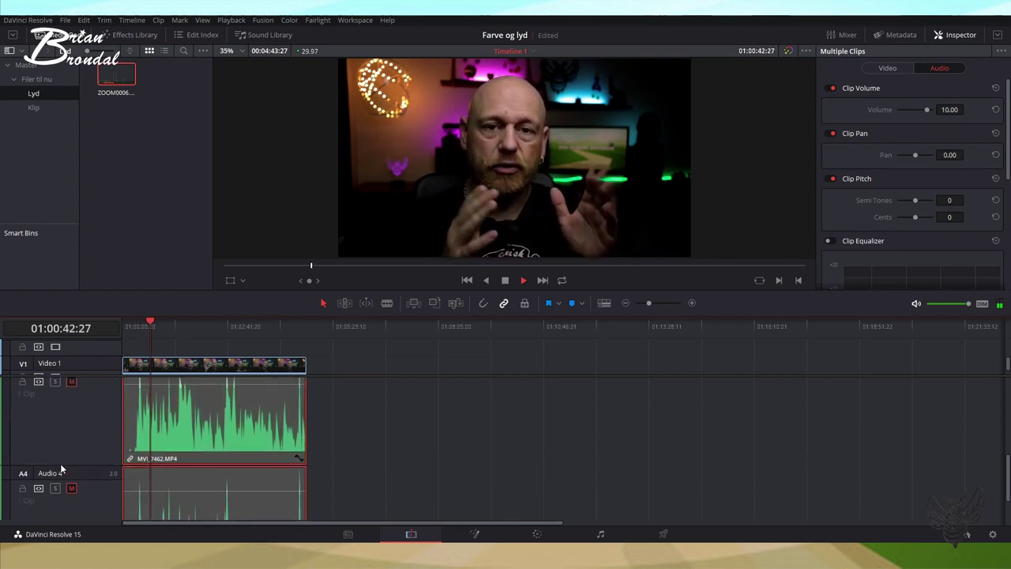
pyautogui.click(71, 467)
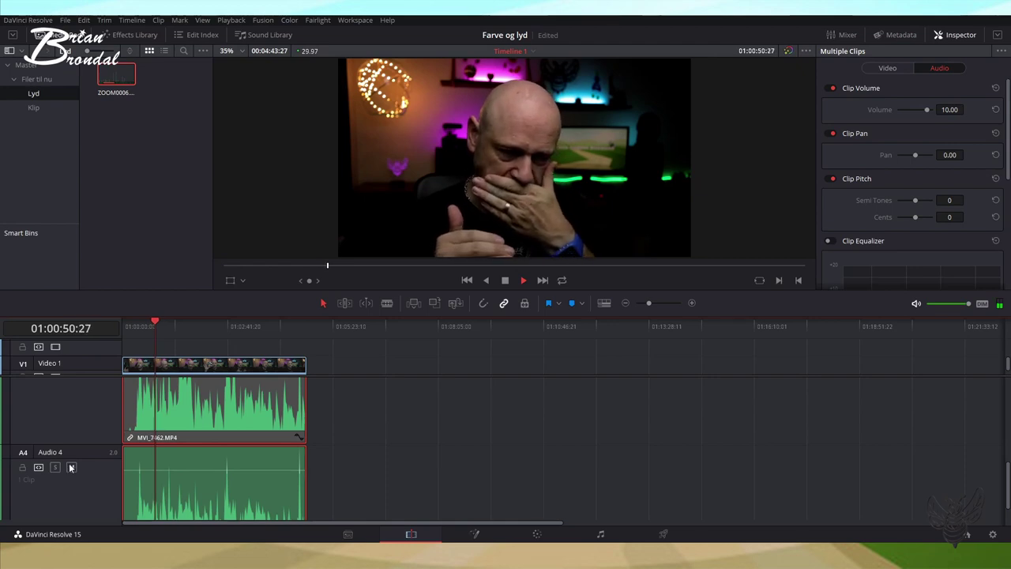
pyautogui.scroll(2, 73, 437)
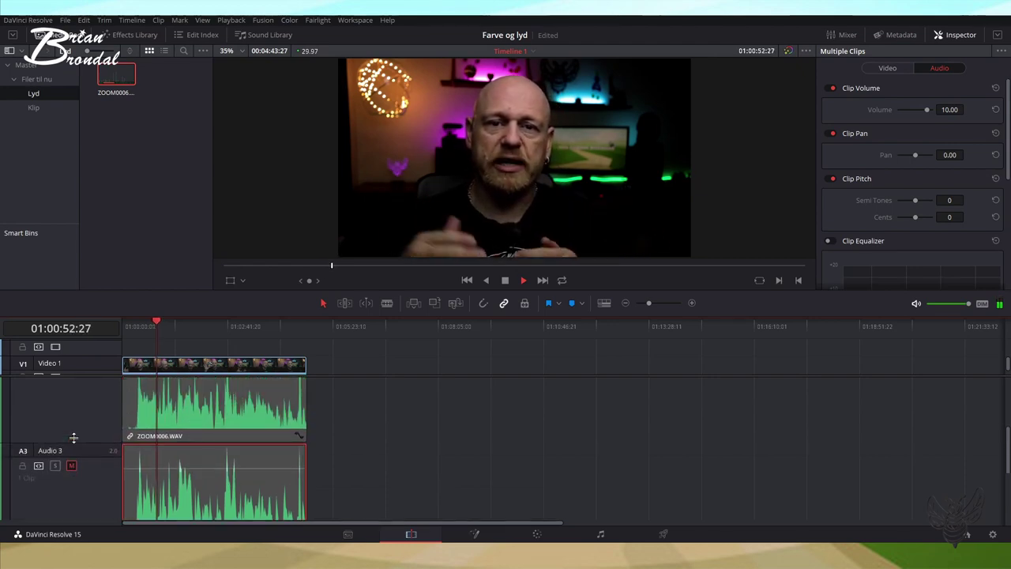
pyautogui.scroll(2, 73, 408)
pyautogui.scroll(-3, 66, 426)
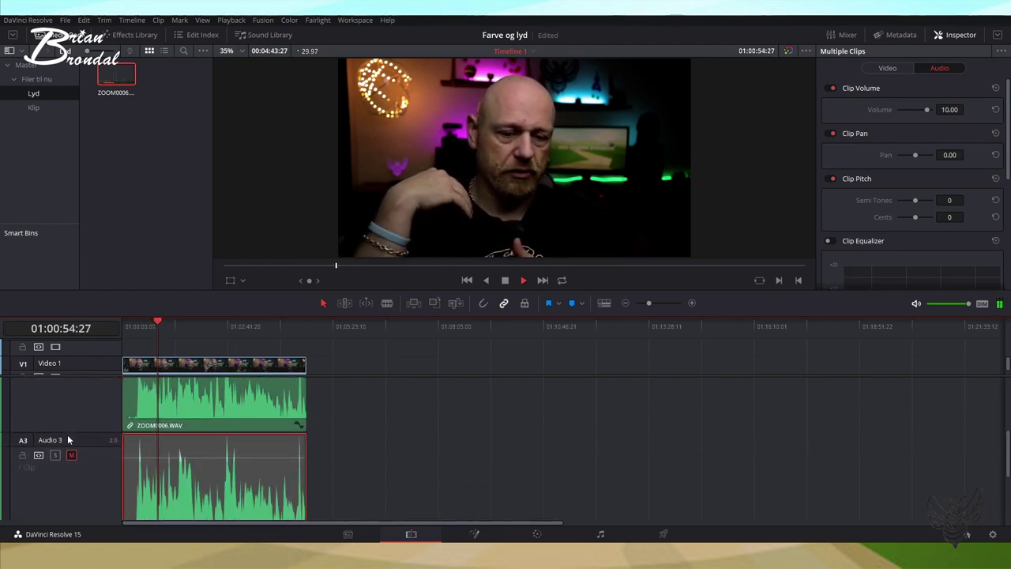
pyautogui.scroll(-3, 68, 443)
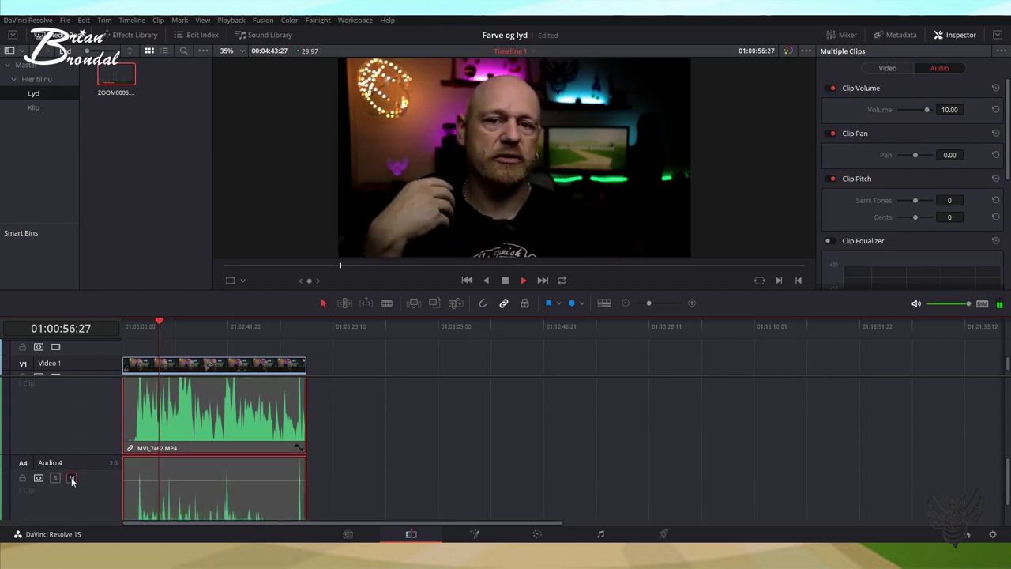
pyautogui.scroll(2, 66, 442)
pyautogui.scroll(1, 66, 427)
pyautogui.scroll(1, 67, 429)
pyautogui.scroll(-1, 66, 429)
pyautogui.scroll(1, 66, 429)
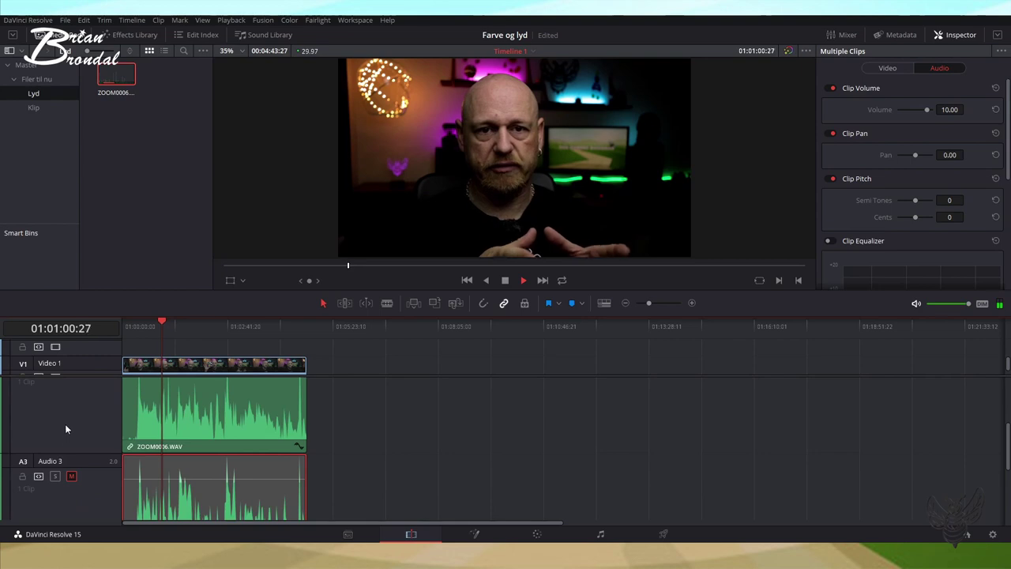
pyautogui.scroll(1, 69, 433)
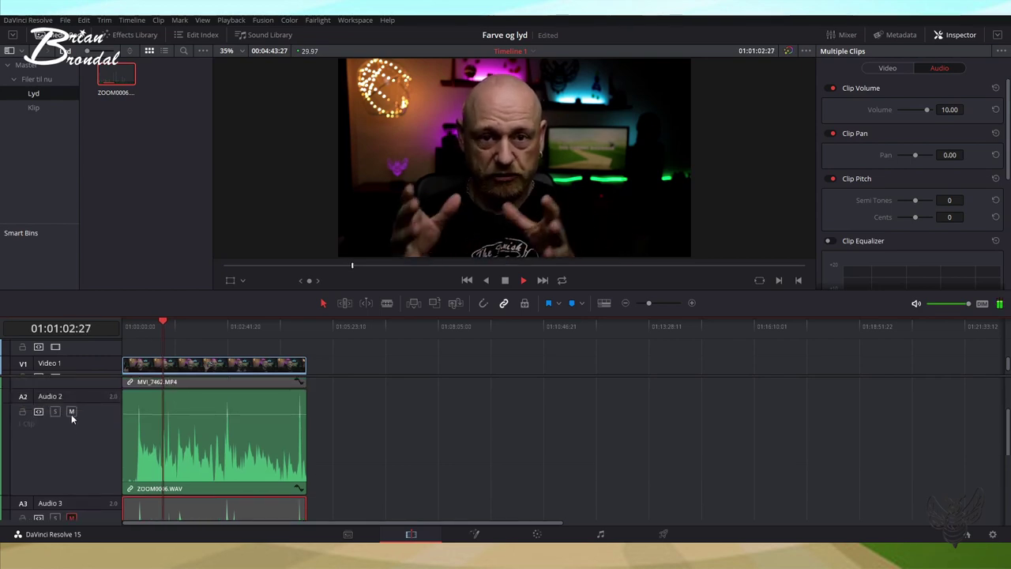
pyautogui.scroll(-1, 71, 452)
pyautogui.click(72, 455)
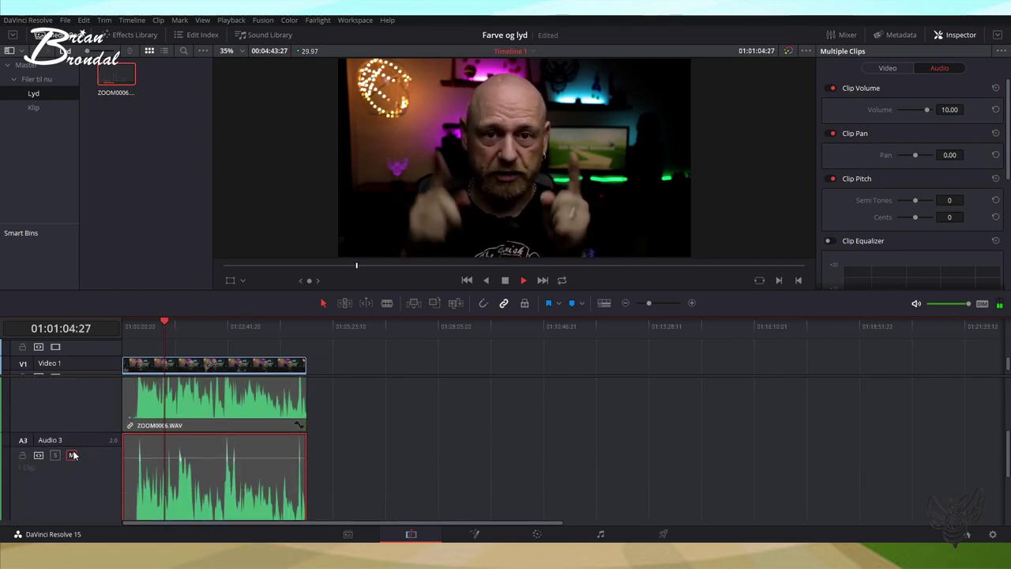
# - Unmute Audio 1's camera audio and mute Audio 3
pyautogui.scroll(2, 71, 442)
pyautogui.scroll(2, 71, 427)
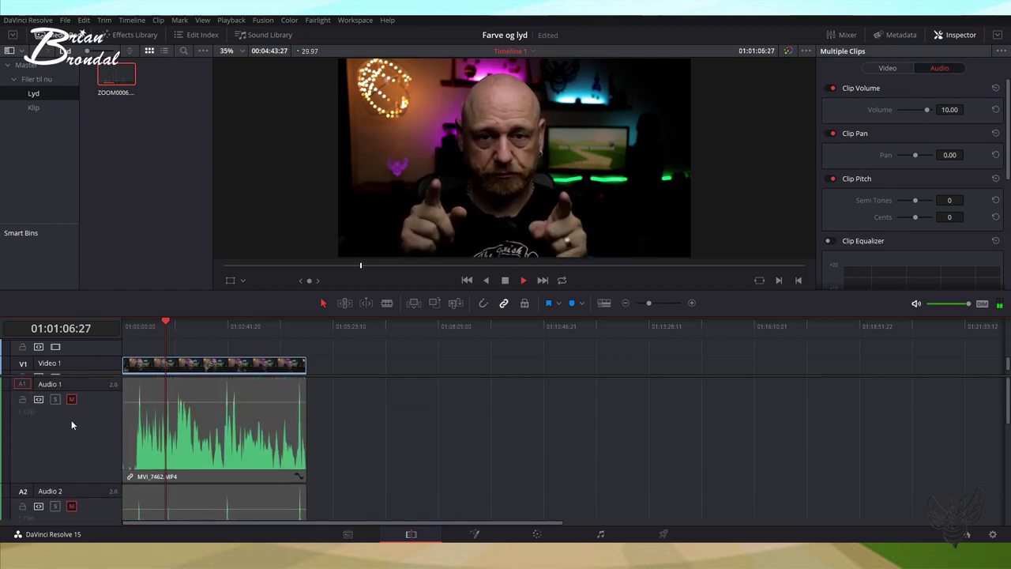
pyautogui.click(71, 399)
pyautogui.scroll(-1, 70, 452)
pyautogui.scroll(-1, 69, 450)
pyautogui.scroll(-1, 69, 450)
pyautogui.scroll(-1, 72, 447)
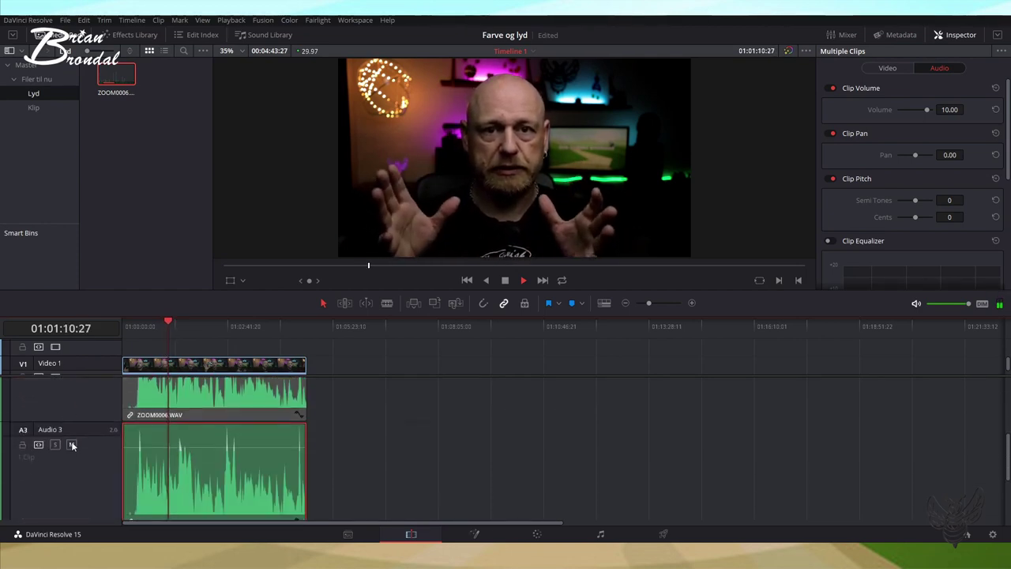
pyautogui.click(71, 444)
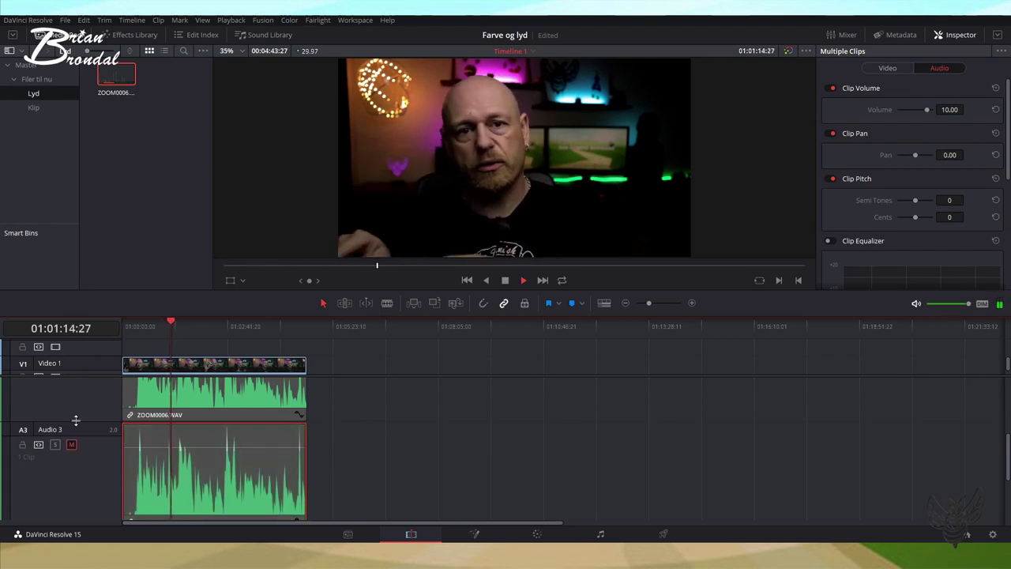
# - Unmute Audio 3 again and shrink the viewer to give the timeline more height
pyautogui.scroll(1, 76, 411)
pyautogui.scroll(1, 76, 412)
pyautogui.scroll(1, 76, 411)
pyautogui.scroll(1, 76, 411)
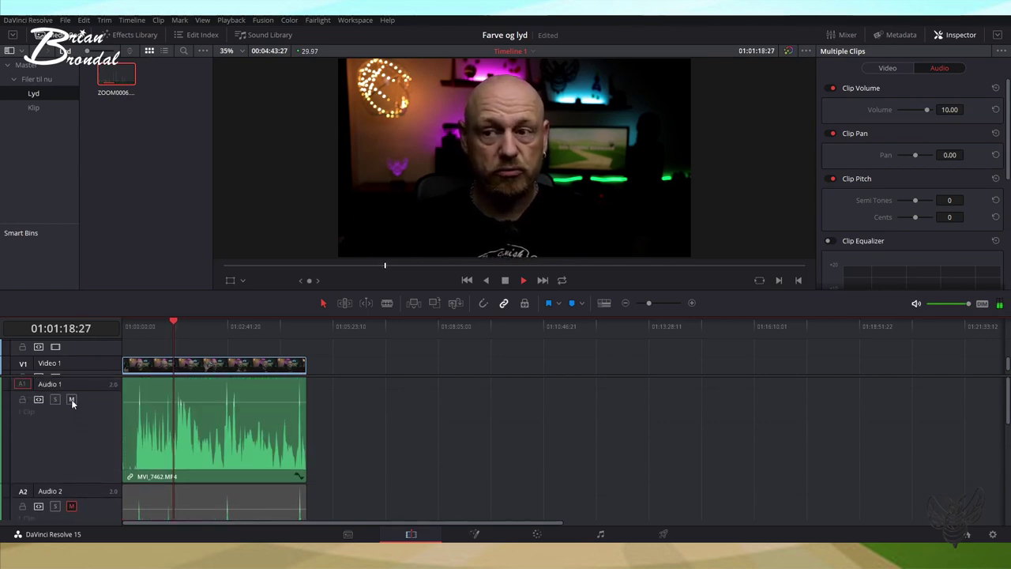
pyautogui.scroll(-1, 69, 432)
pyautogui.scroll(-1, 70, 436)
pyautogui.scroll(-1, 71, 435)
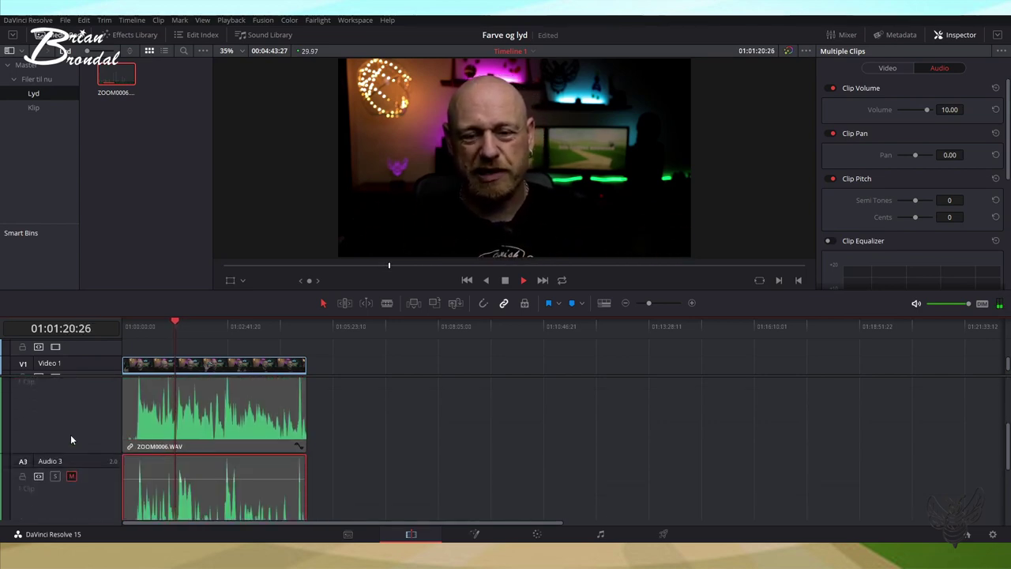
pyautogui.scroll(-1, 70, 440)
pyautogui.click(71, 435)
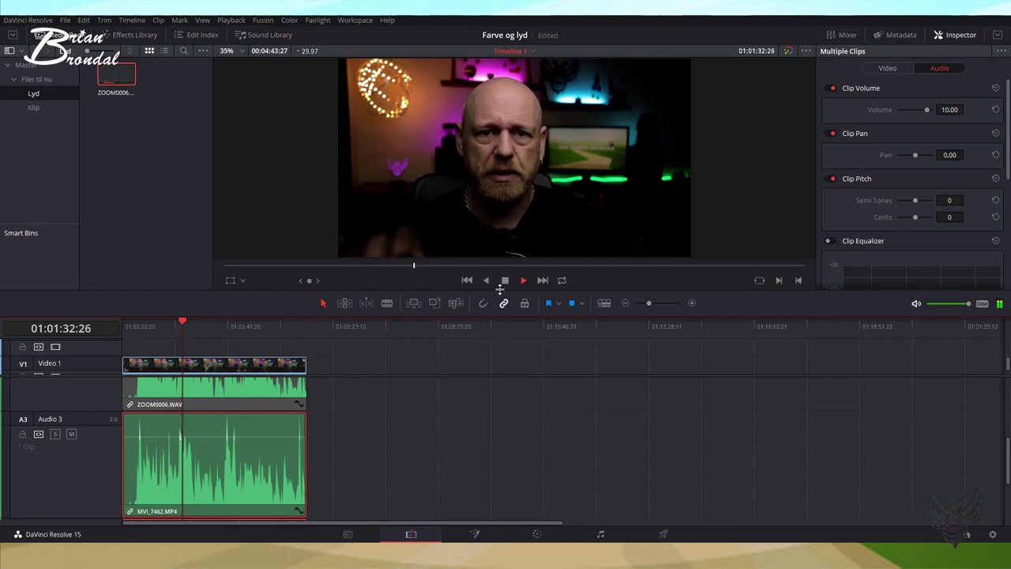
pyautogui.moveTo(499, 289); pyautogui.dragTo(499, 164)
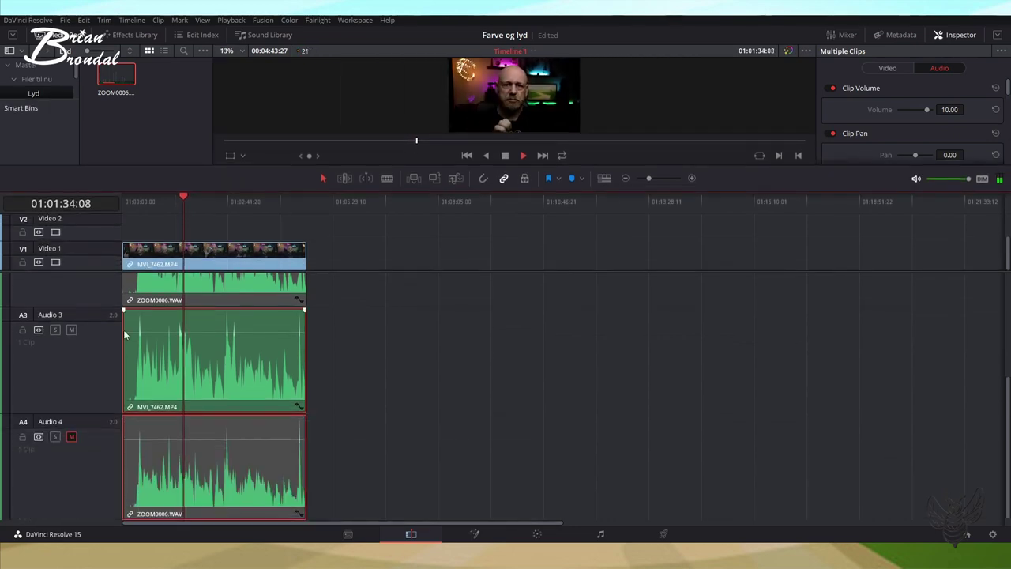
# - Mute Audio 3, unmute Audio 1's camera audio, then unmute Audio 3 again
pyautogui.scroll(3, 107, 313)
pyautogui.scroll(1, 53, 400)
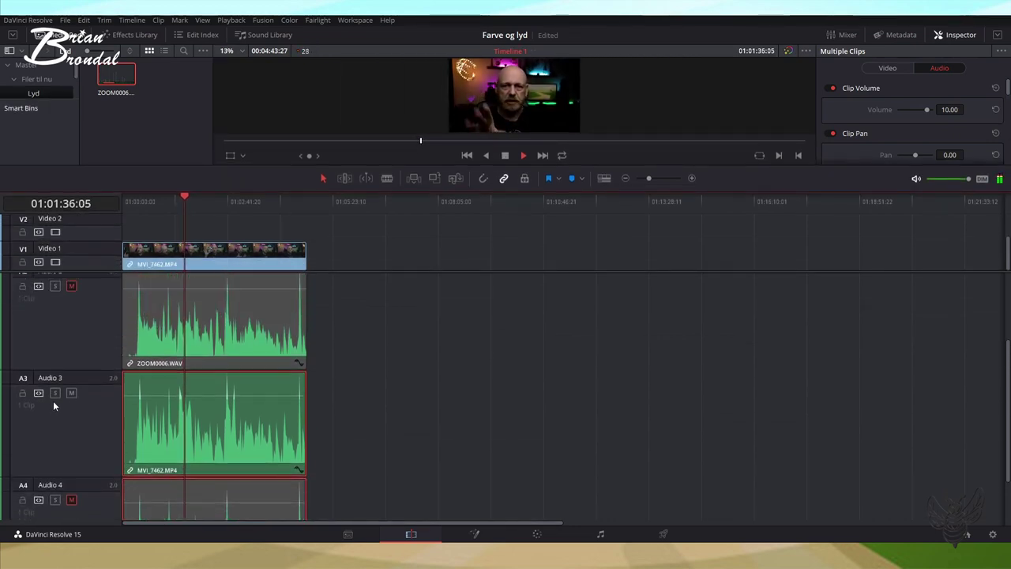
pyautogui.scroll(1, 65, 398)
pyautogui.scroll(1, 68, 398)
pyautogui.scroll(1, 67, 398)
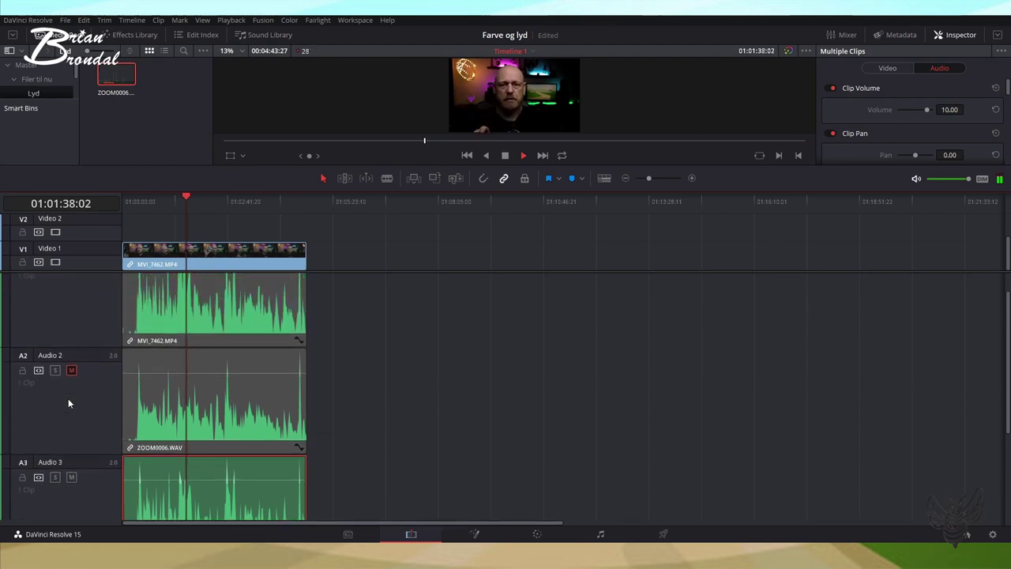
pyautogui.scroll(2, 68, 398)
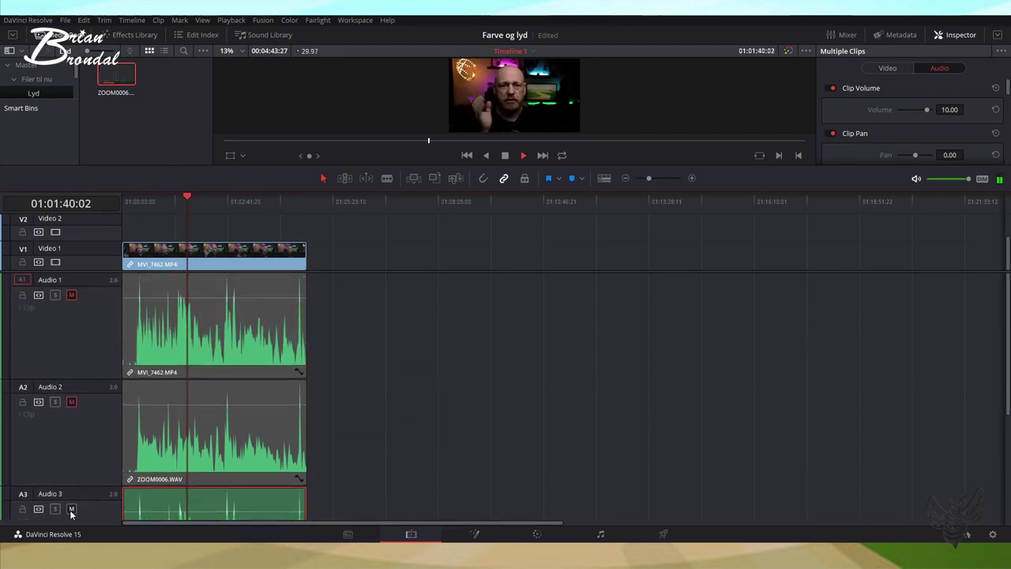
pyautogui.click(71, 509)
pyautogui.click(72, 295)
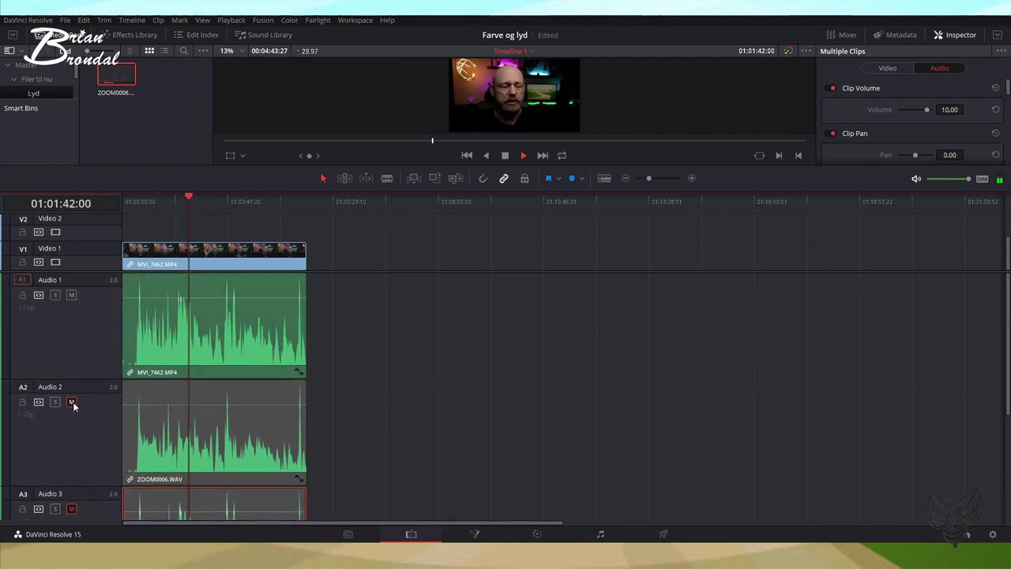
pyautogui.click(71, 509)
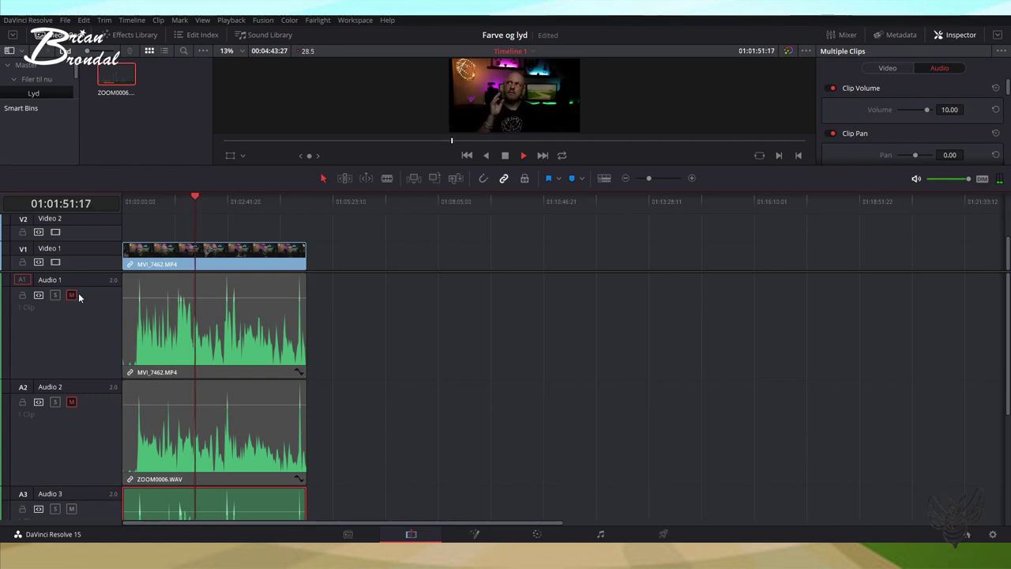
# - Stop playback, review the stacked audio tracks, and switch to the Deliver page
pyautogui.press('space')
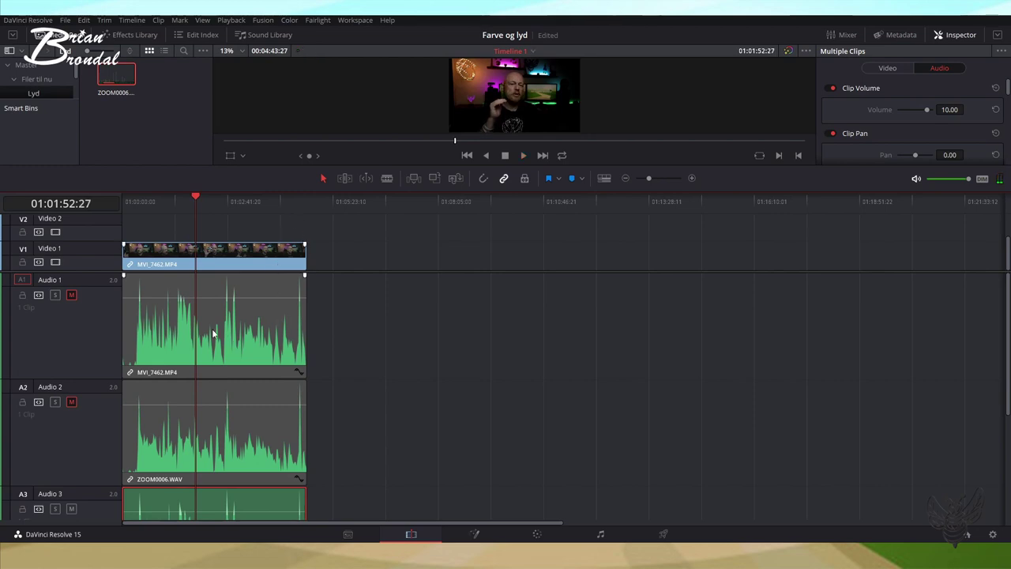
pyautogui.scroll(-2, 80, 472)
pyautogui.scroll(-2, 94, 448)
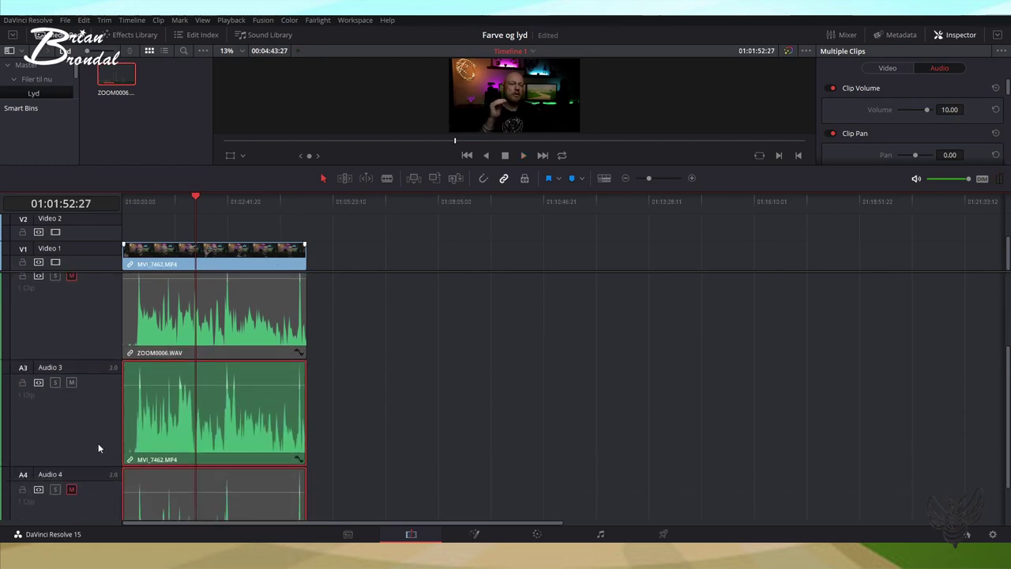
pyautogui.scroll(-1, 105, 424)
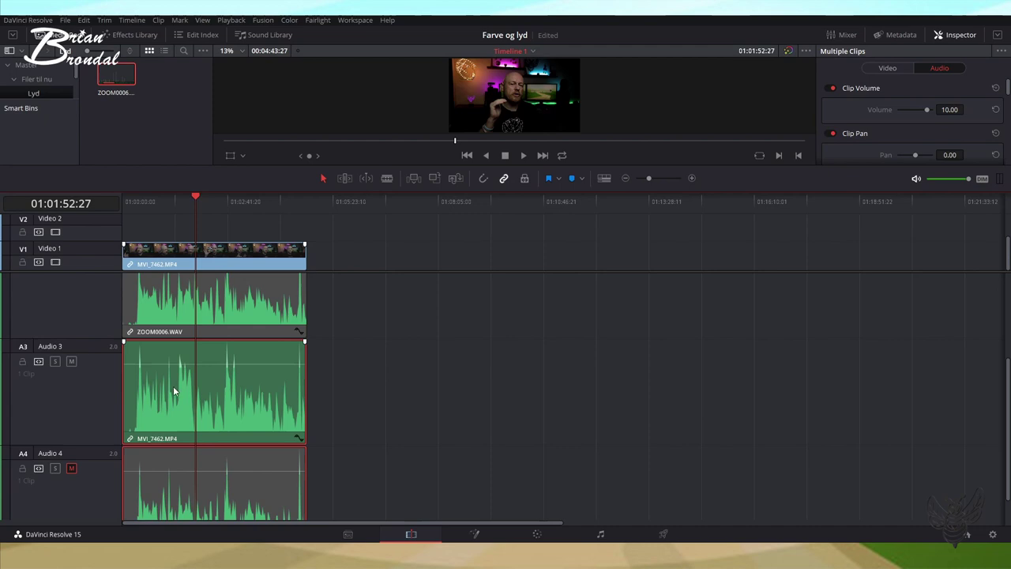
pyautogui.scroll(-1, 173, 386)
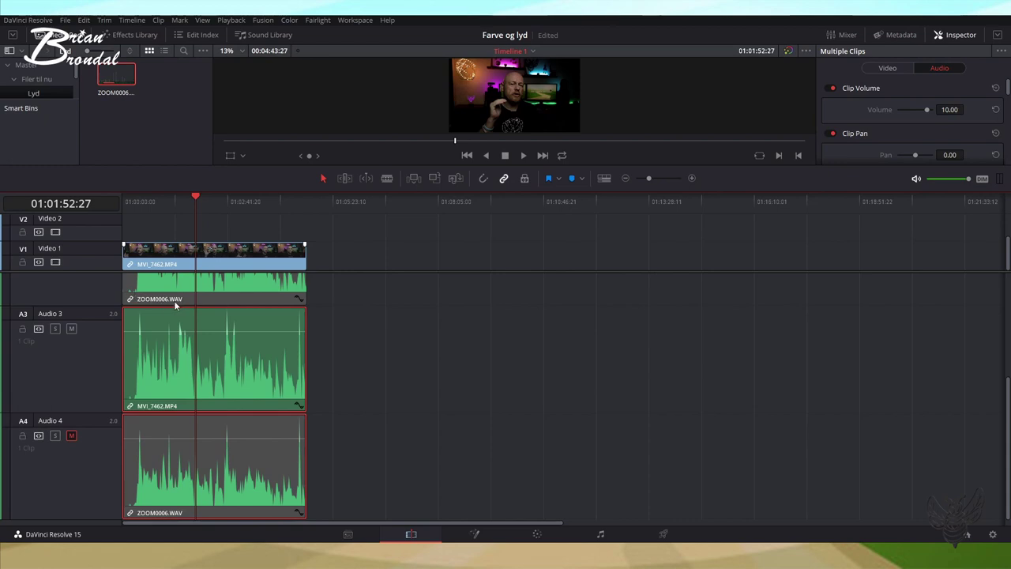
pyautogui.scroll(5, 169, 306)
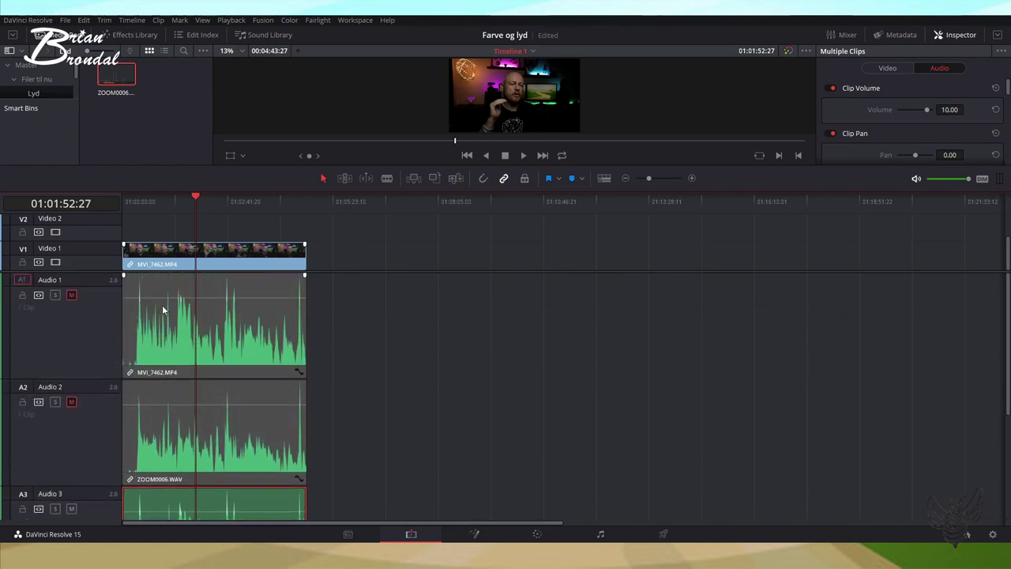
pyautogui.scroll(-3, 175, 463)
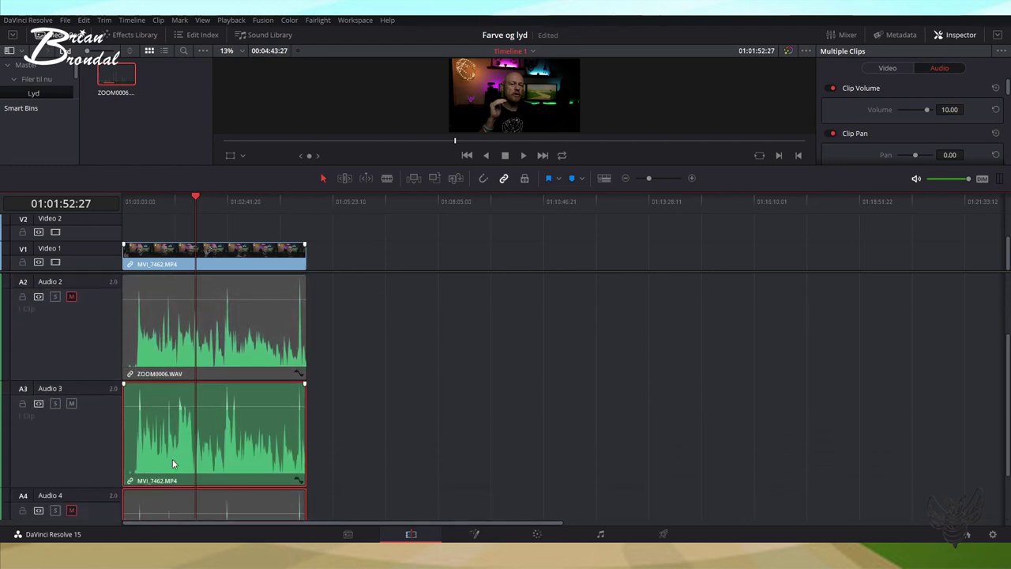
pyautogui.scroll(1, 145, 405)
pyautogui.scroll(4, 145, 405)
pyautogui.scroll(-3, 147, 382)
pyautogui.scroll(2, 147, 381)
pyautogui.scroll(-8, 150, 428)
pyautogui.scroll(3, 150, 428)
pyautogui.scroll(4, 154, 411)
pyautogui.scroll(1, 161, 388)
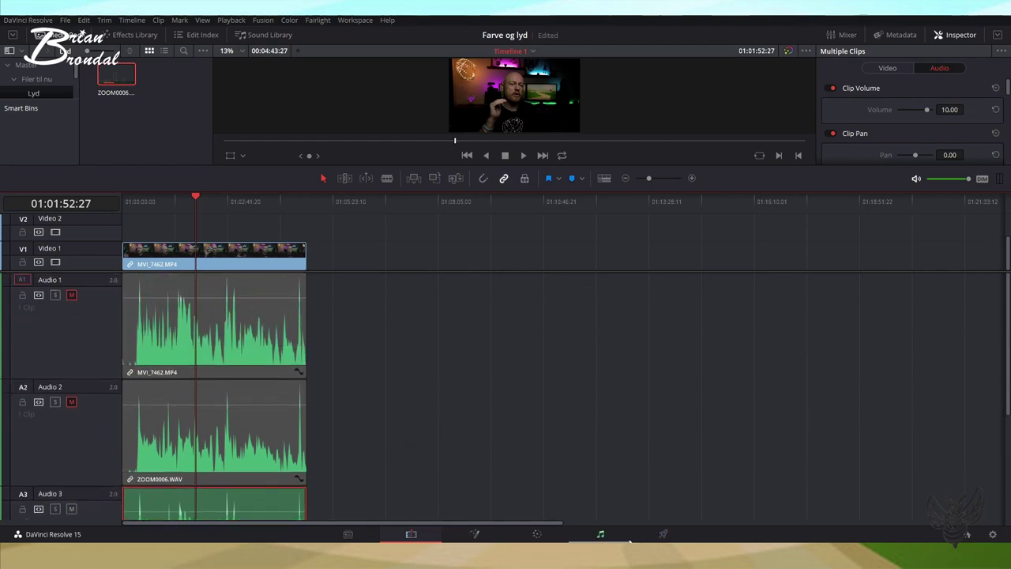
pyautogui.click(664, 535)
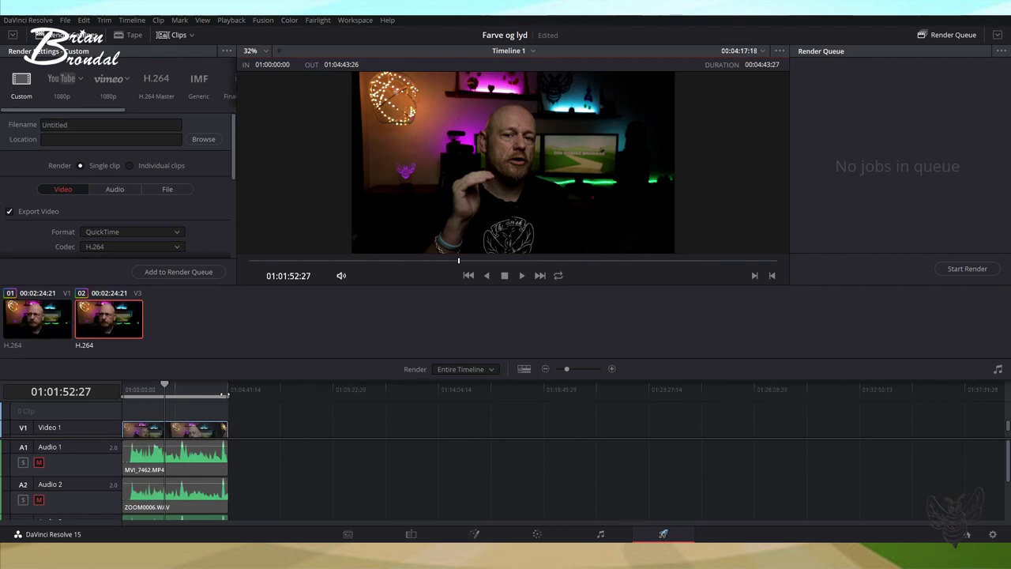
# - Drag the render out point to 01:02:16:14 and the in point to 01:01:03:10
pyautogui.moveTo(231, 396); pyautogui.dragTo(177, 398)
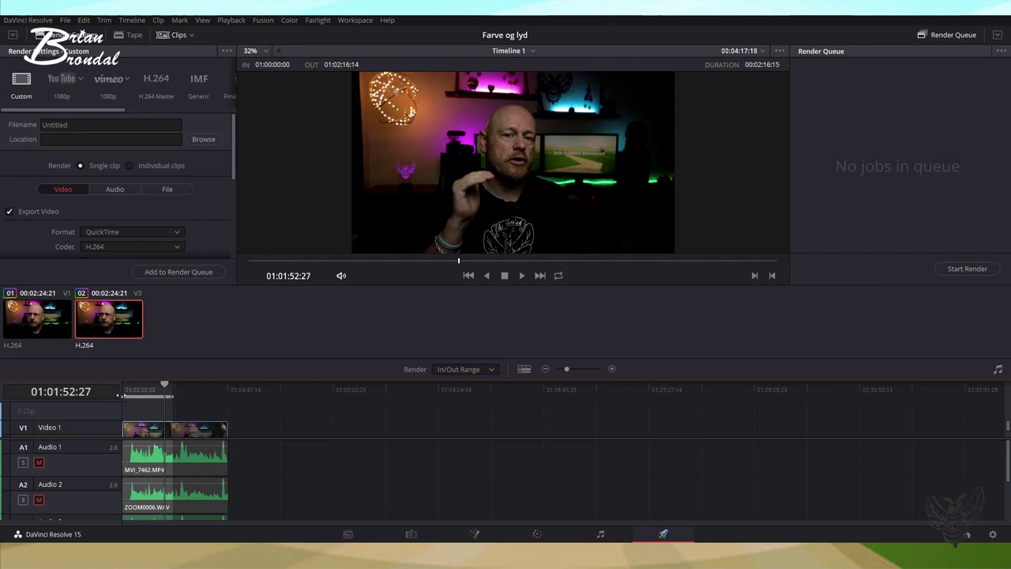
pyautogui.moveTo(121, 395); pyautogui.dragTo(143, 397)
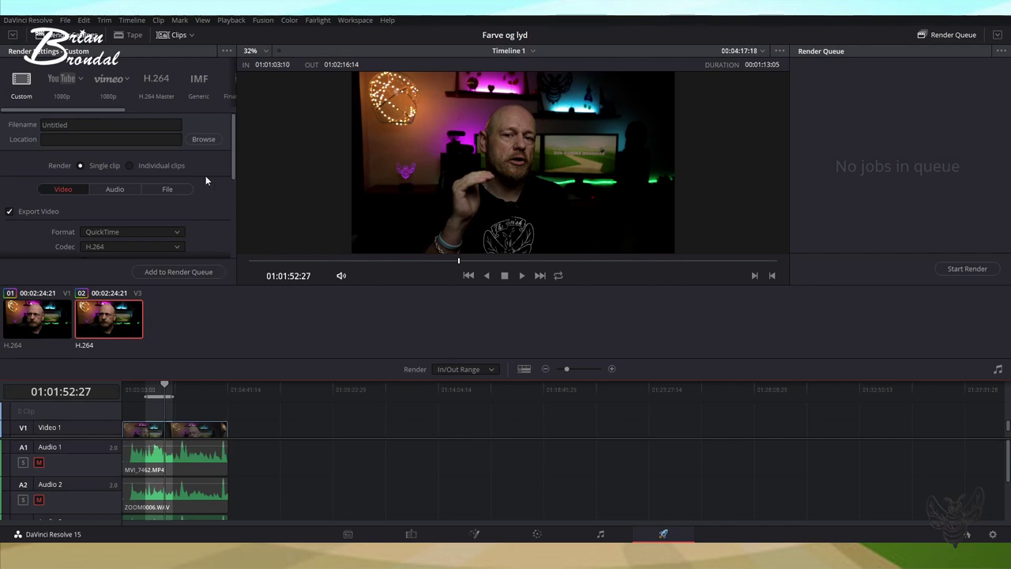
pyautogui.click(86, 125)
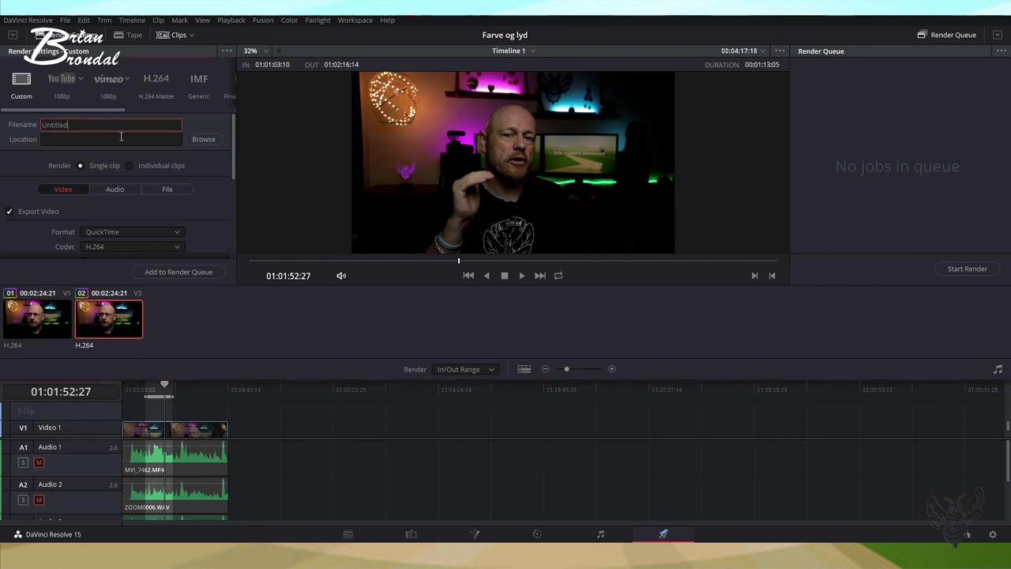
# - Rename the render output to 'Farve og lyd'
pyautogui.press('BackSpace')
pyautogui.press('BackSpace')
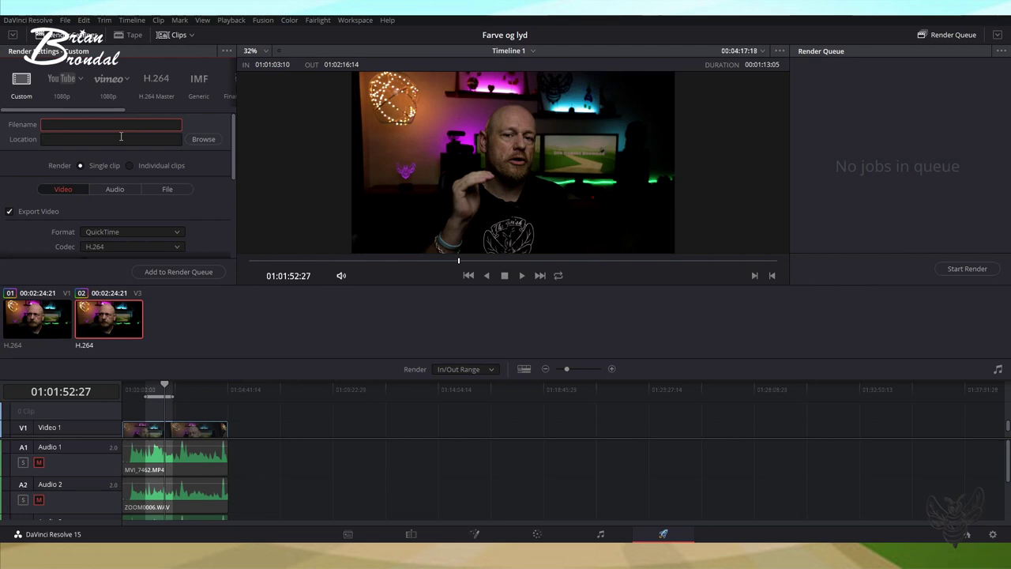
pyautogui.write('Far')
pyautogui.write('g lyd')
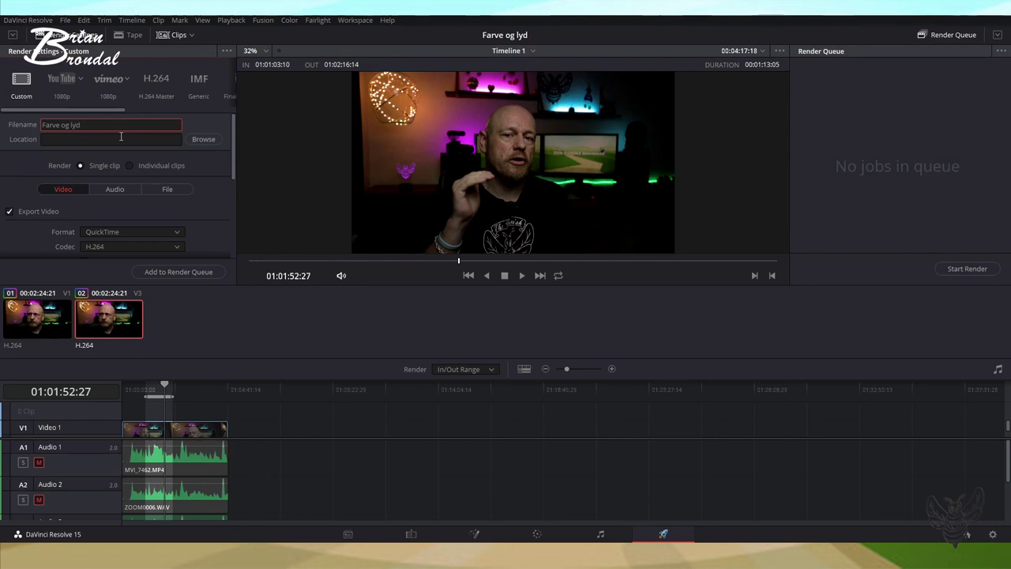
pyautogui.click(198, 140)
# - Set the render location to the Seagate Expansion drive (G:\)
pyautogui.click(198, 140)
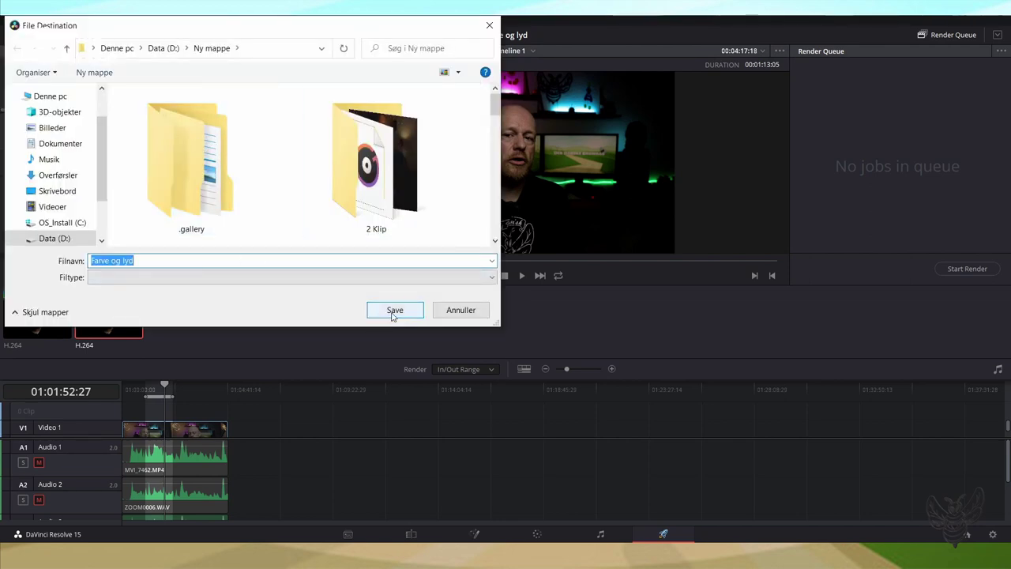
pyautogui.scroll(-3, 62, 219)
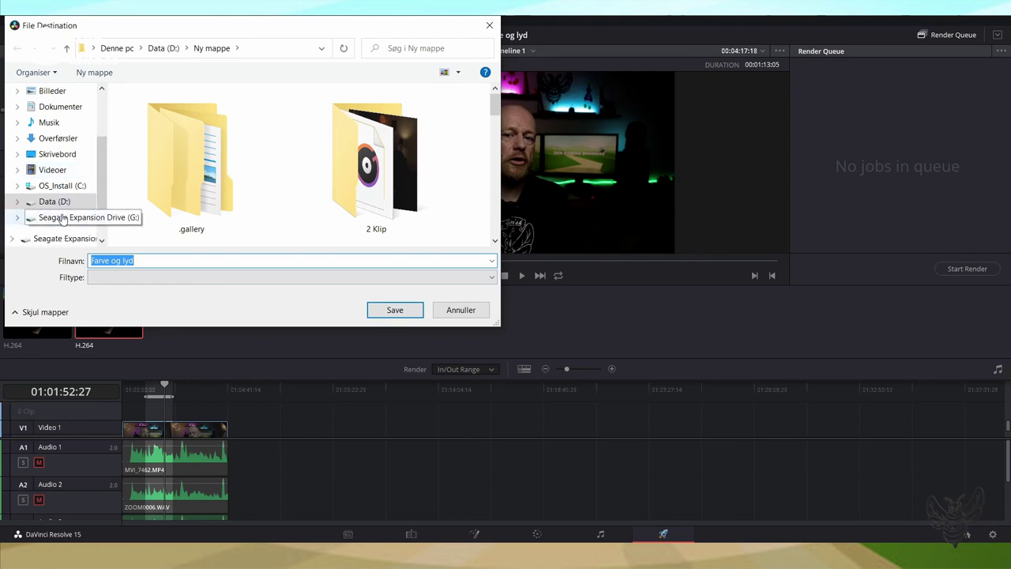
pyautogui.click(55, 204)
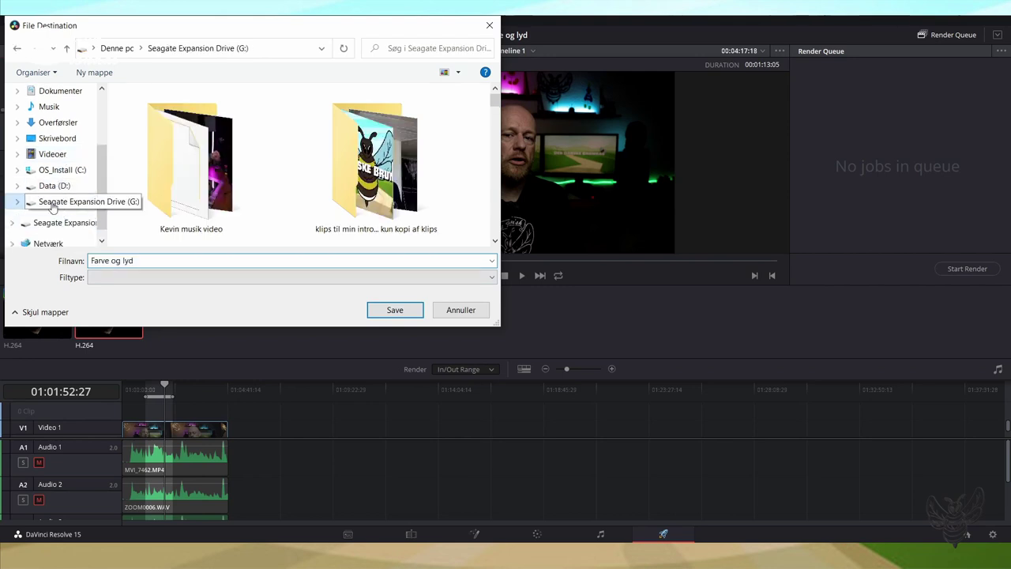
pyautogui.click(395, 311)
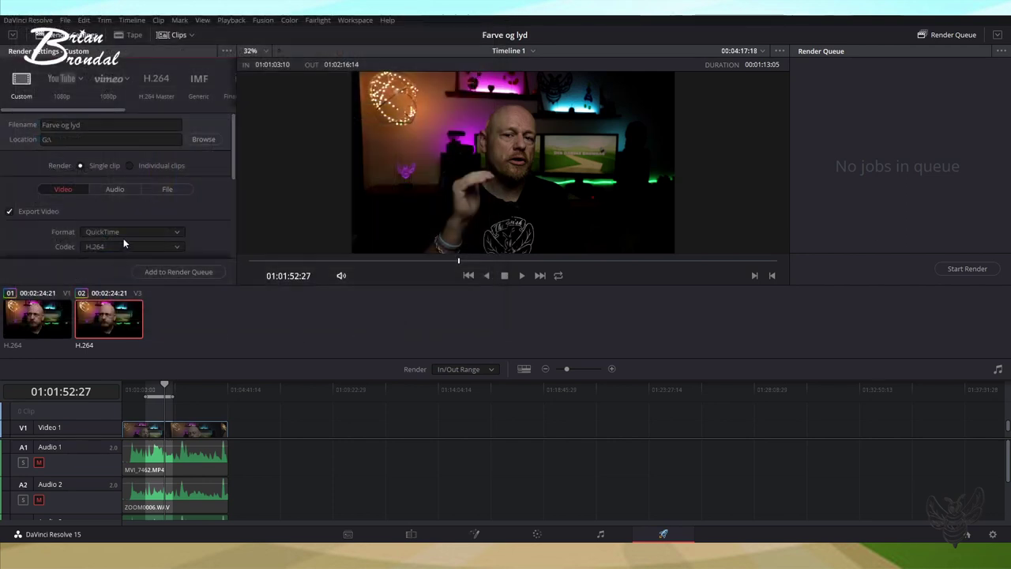
# - Set the format to MP4 with bitrate restricted to 30000 Kb/s
pyautogui.click(177, 232)
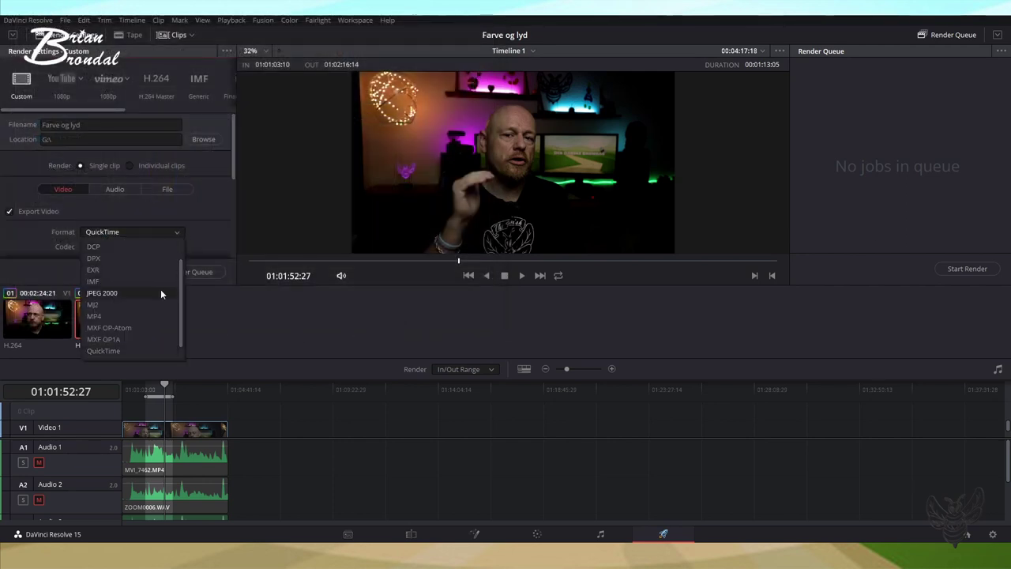
pyautogui.click(155, 315)
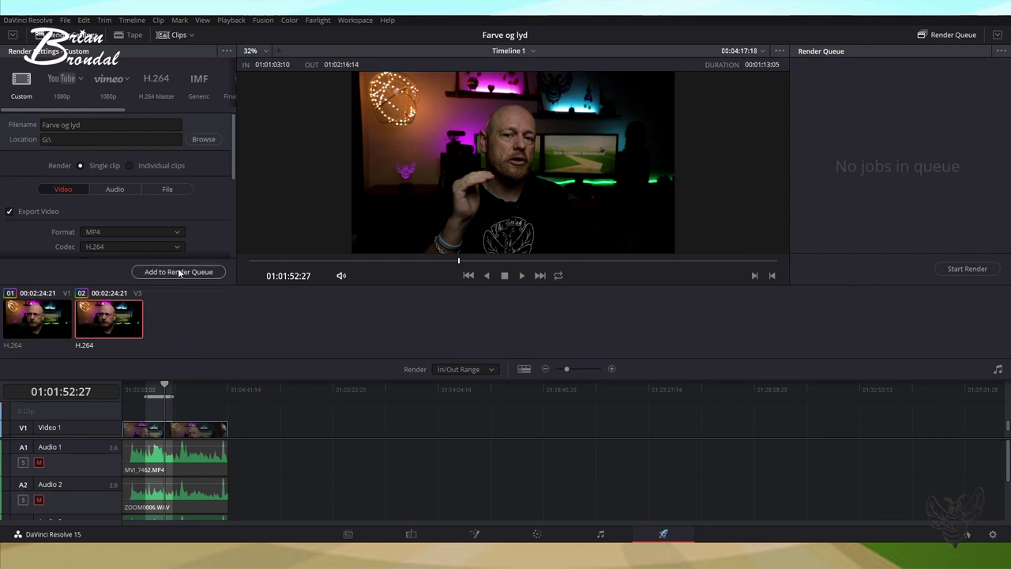
pyautogui.moveTo(233, 166); pyautogui.dragTo(232, 257)
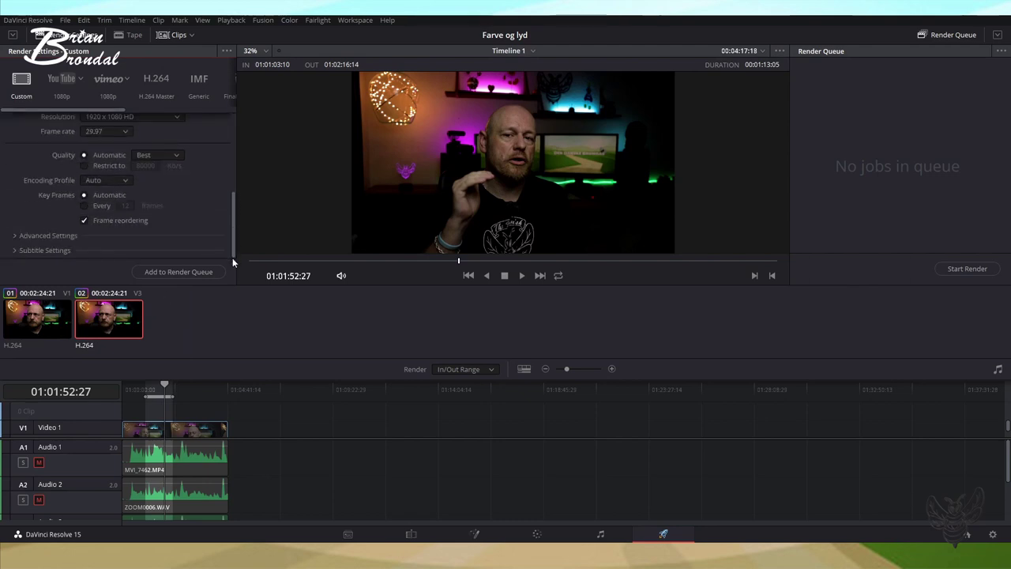
pyautogui.click(83, 166)
pyautogui.click(140, 165)
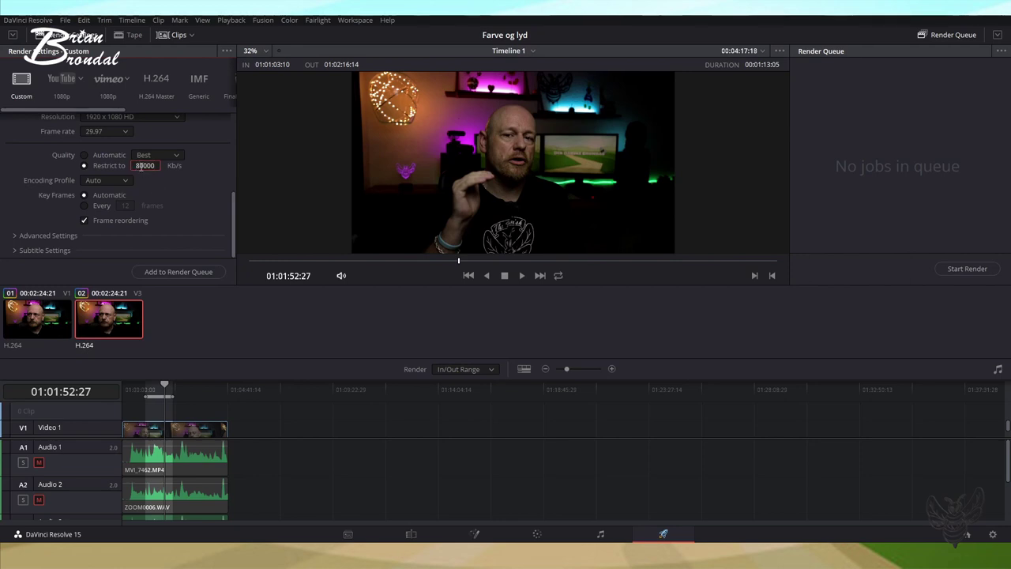
pyautogui.press('BackSpace')
pyautogui.write('3')
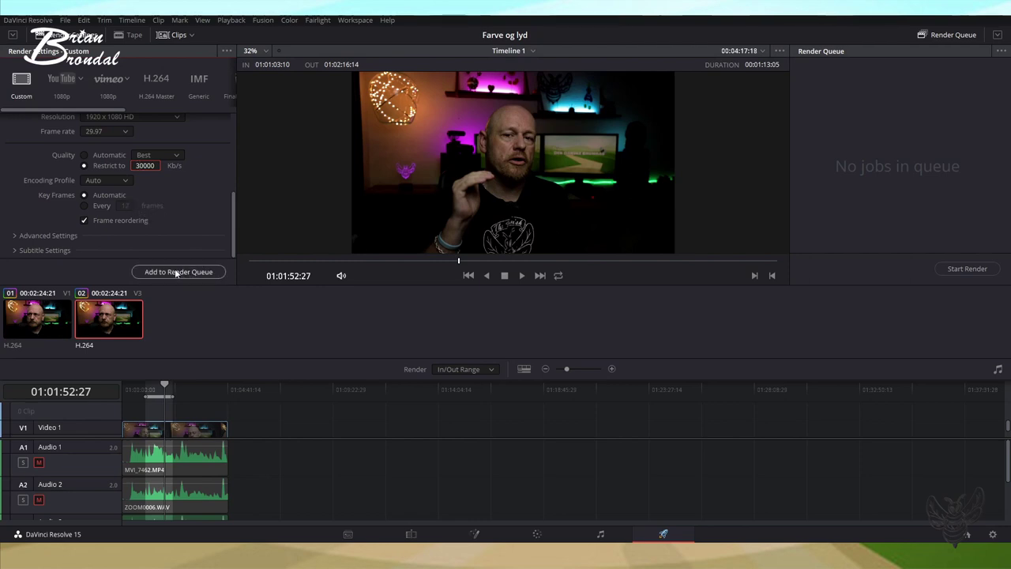
pyautogui.moveTo(227, 237)
pyautogui.mouseDown()
pyautogui.moveTo(222, 117)
pyautogui.moveTo(226, 237)
pyautogui.mouseUp()
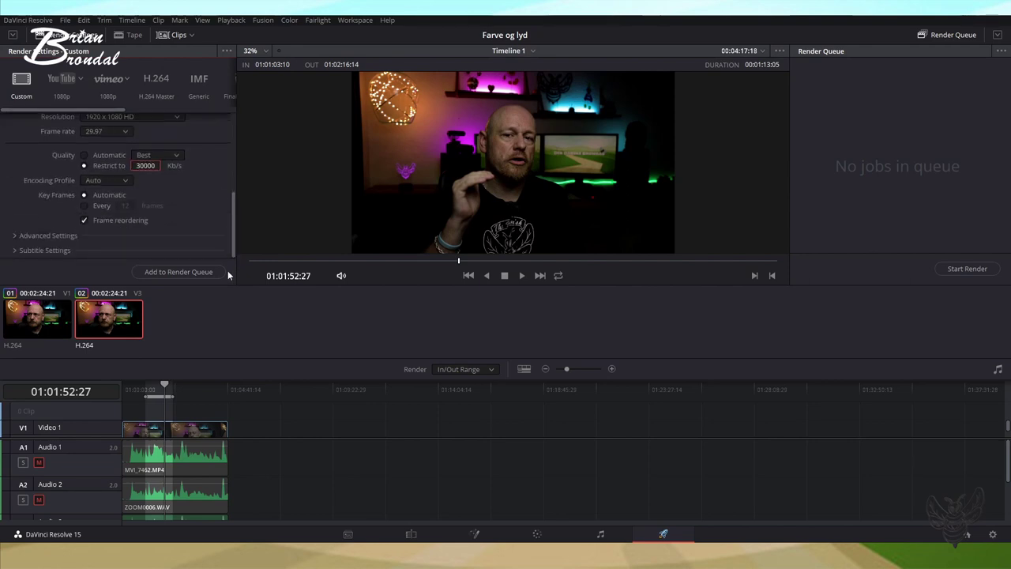
# - Queue the render as Job 1 and mark a new in point at 01:03:07:05
pyautogui.click(179, 272)
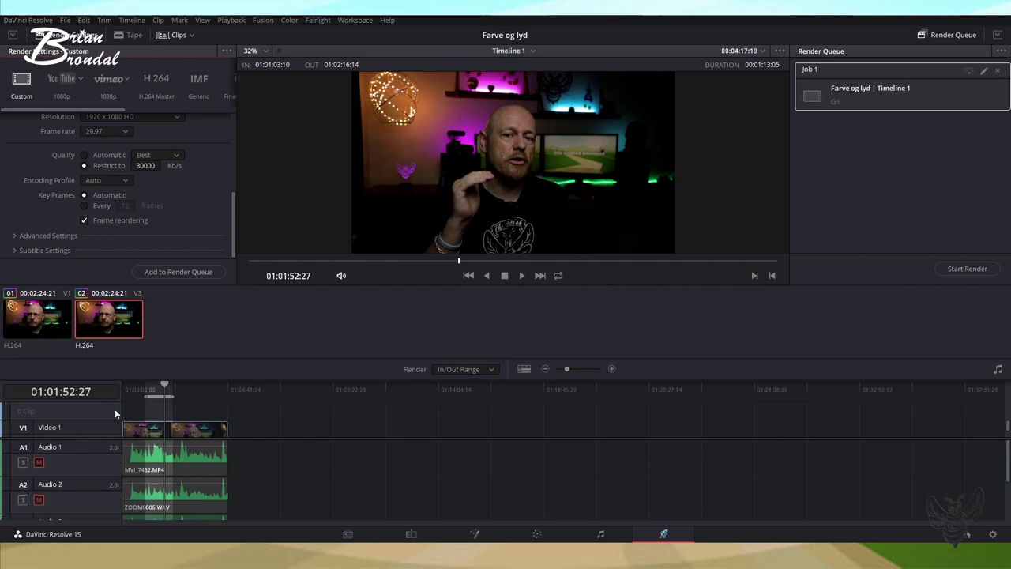
pyautogui.click(192, 385)
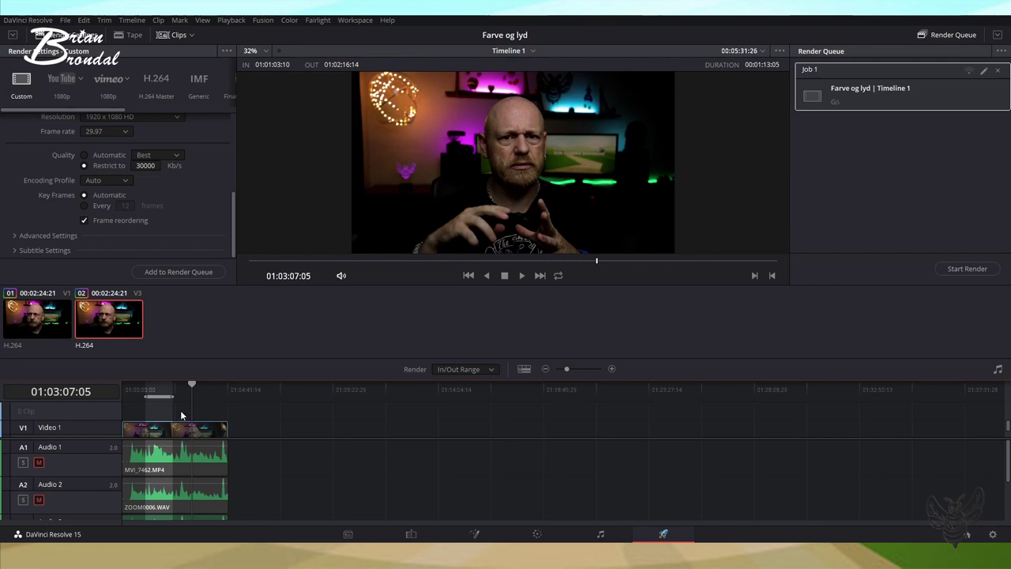
pyautogui.hotkey('alt', 'x')
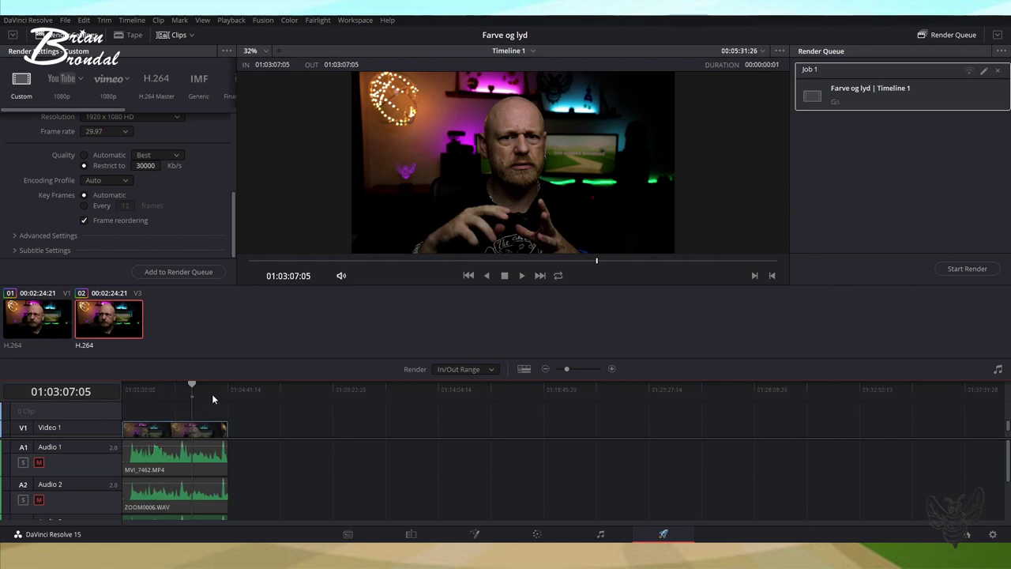
# - Set the render out point at 01:03:49:12
pyautogui.click(208, 392)
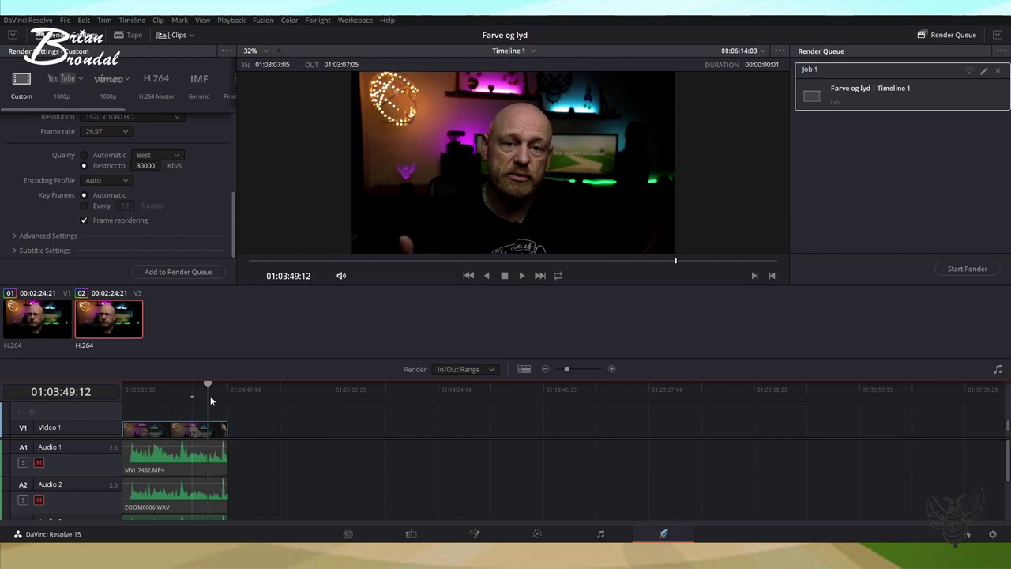
pyautogui.press('o')
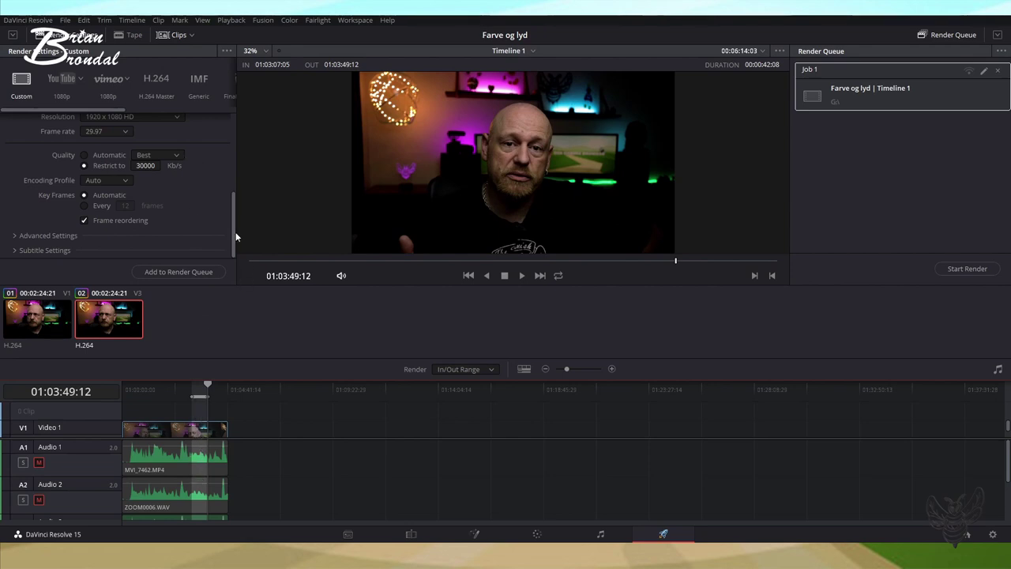
pyautogui.moveTo(235, 233); pyautogui.dragTo(230, 139)
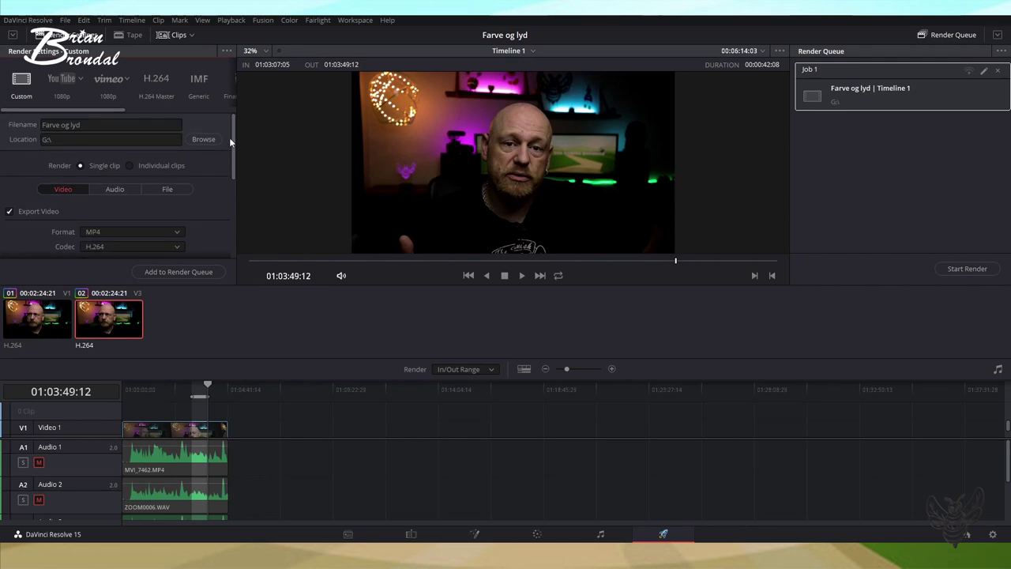
# - Rename the output to 'Farve og lyd 1' and queue it as Job 2
pyautogui.click(87, 125)
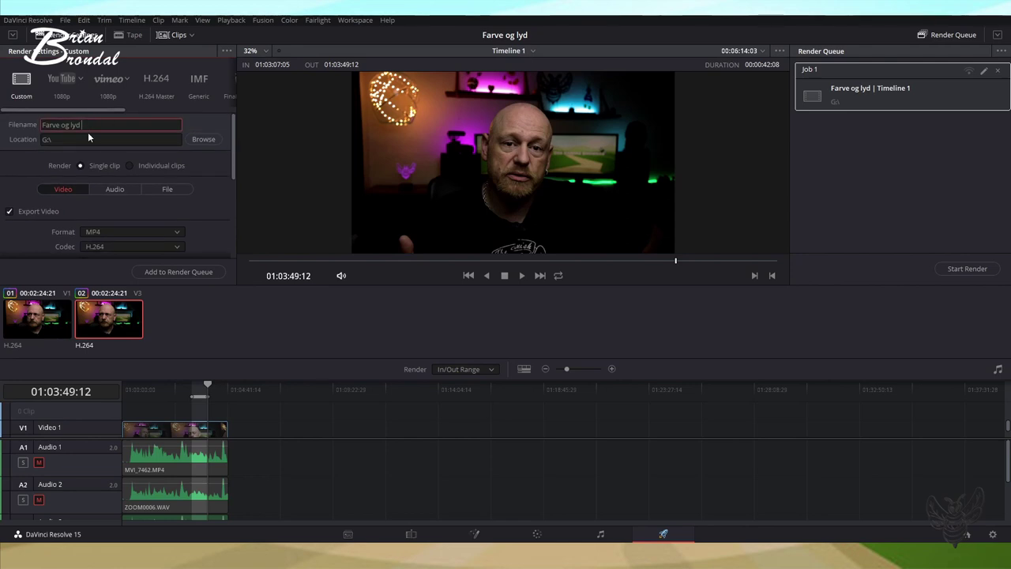
pyautogui.write('1')
pyautogui.moveTo(234, 157); pyautogui.dragTo(233, 214)
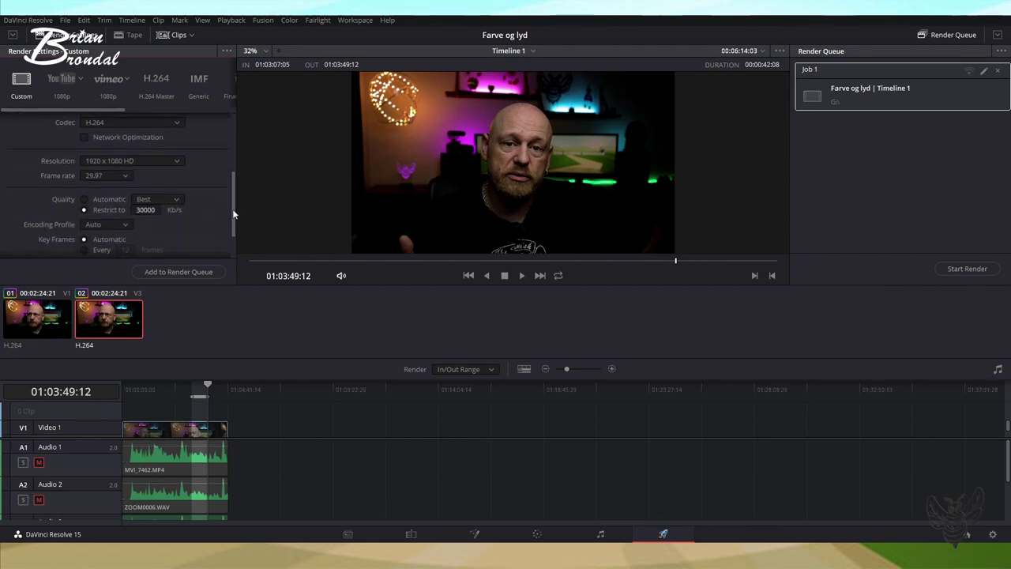
pyautogui.moveTo(233, 213); pyautogui.dragTo(233, 235)
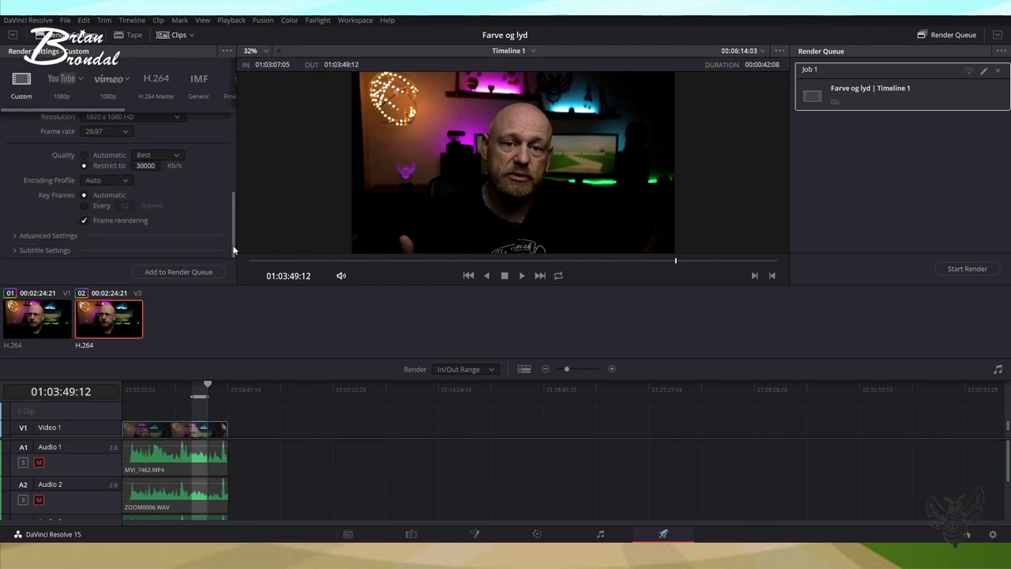
pyautogui.click(192, 273)
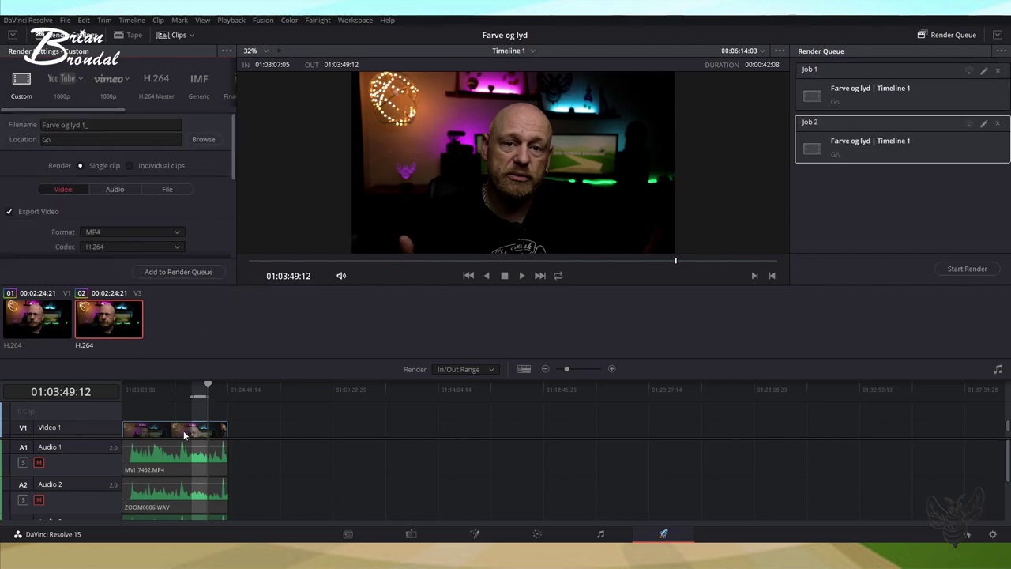
pyautogui.moveTo(194, 395); pyautogui.dragTo(148, 395)
# - Set the render range from the timeline start to an out point at 01:04:43:26
pyautogui.moveTo(71, 398); pyautogui.dragTo(122, 395)
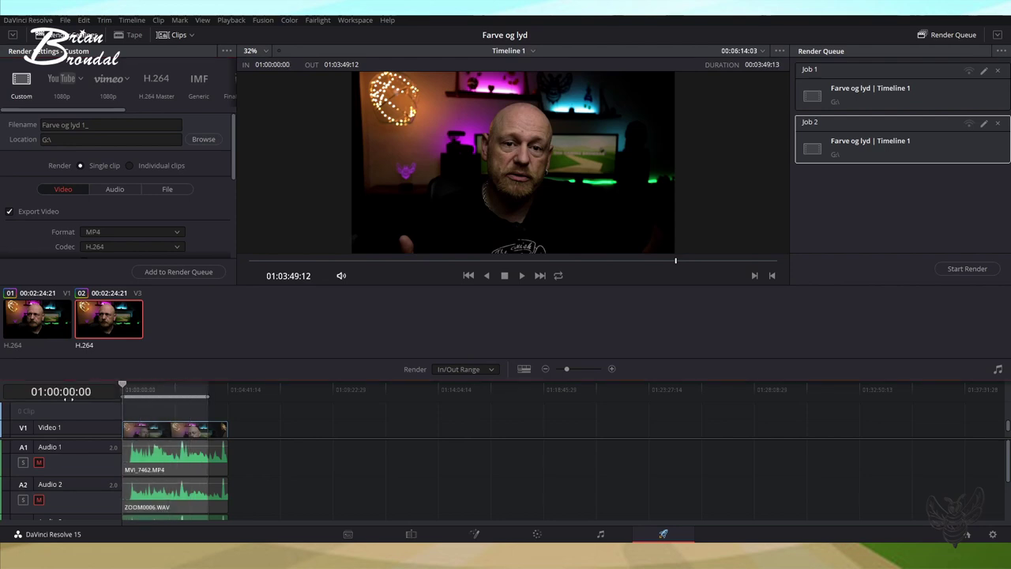
pyautogui.click(207, 392)
pyautogui.moveTo(207, 394)
pyautogui.mouseDown()
pyautogui.moveTo(229, 389)
pyautogui.moveTo(221, 386)
pyautogui.mouseUp()
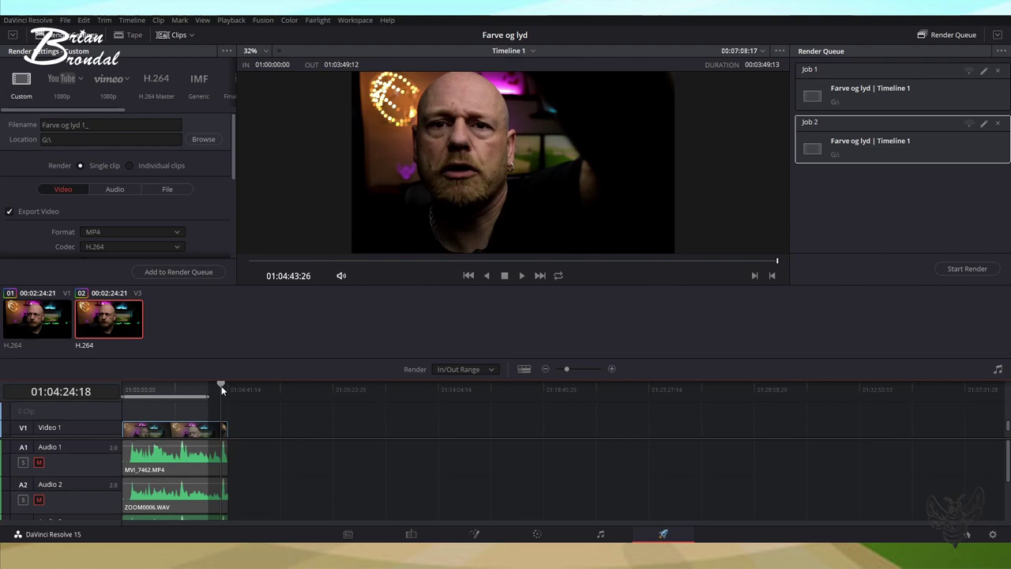
pyautogui.moveTo(566, 369); pyautogui.dragTo(577, 369)
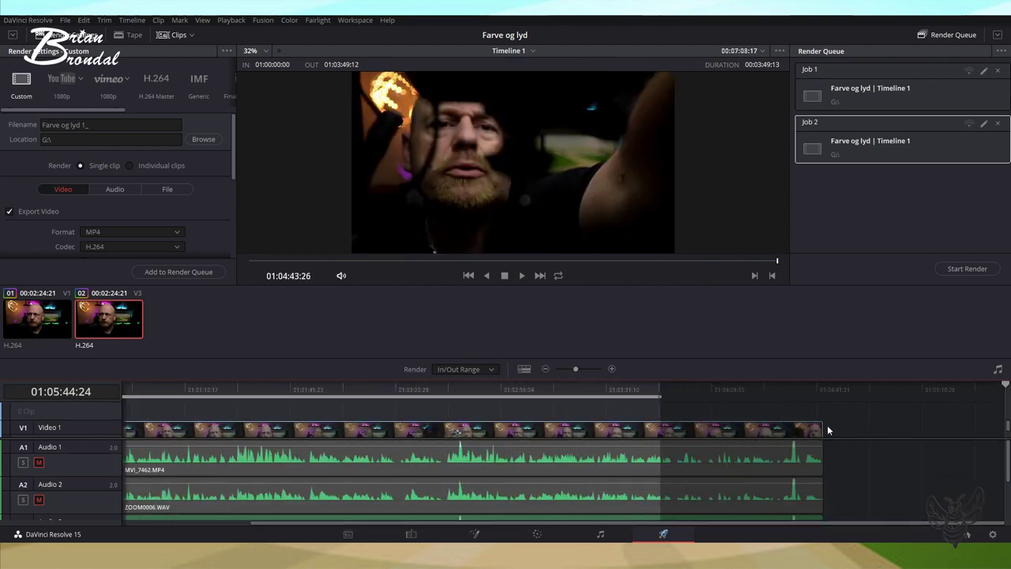
pyautogui.moveTo(819, 403); pyautogui.dragTo(823, 405)
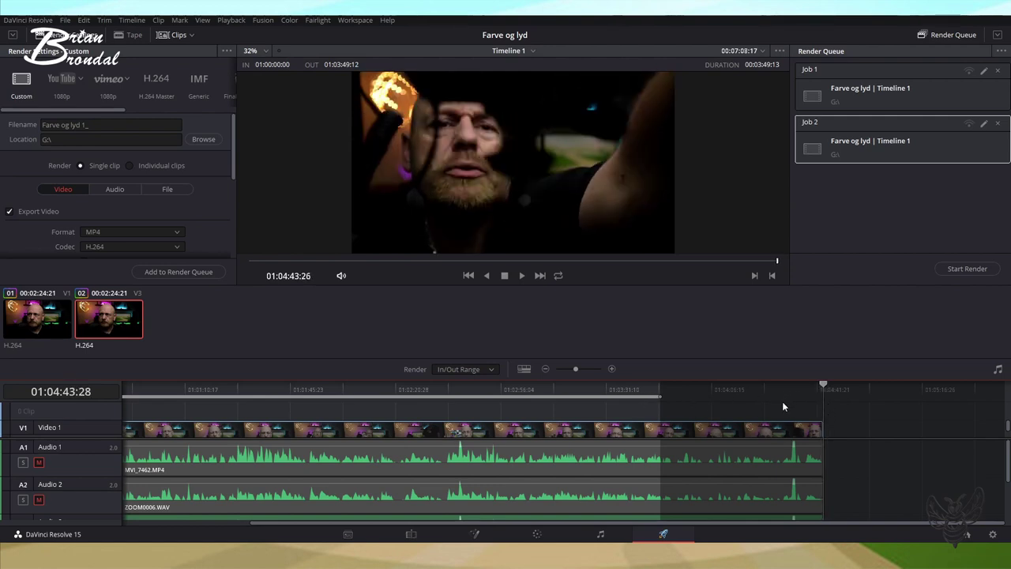
pyautogui.press('o')
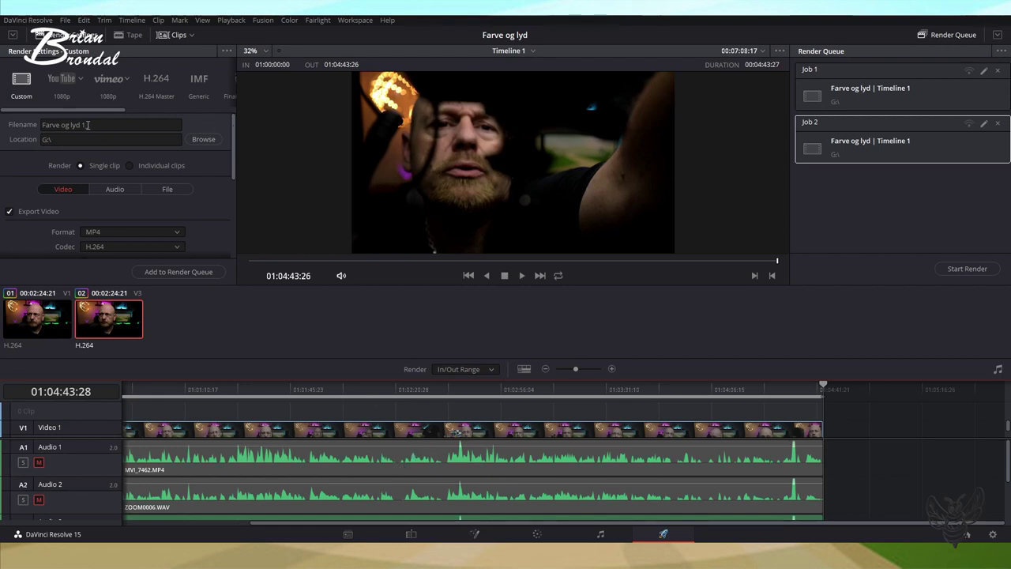
# - Rename the output file to 'Farve og lyd 2' and add it to the render queue as Job 3
pyautogui.moveTo(91, 125); pyautogui.dragTo(82, 125)
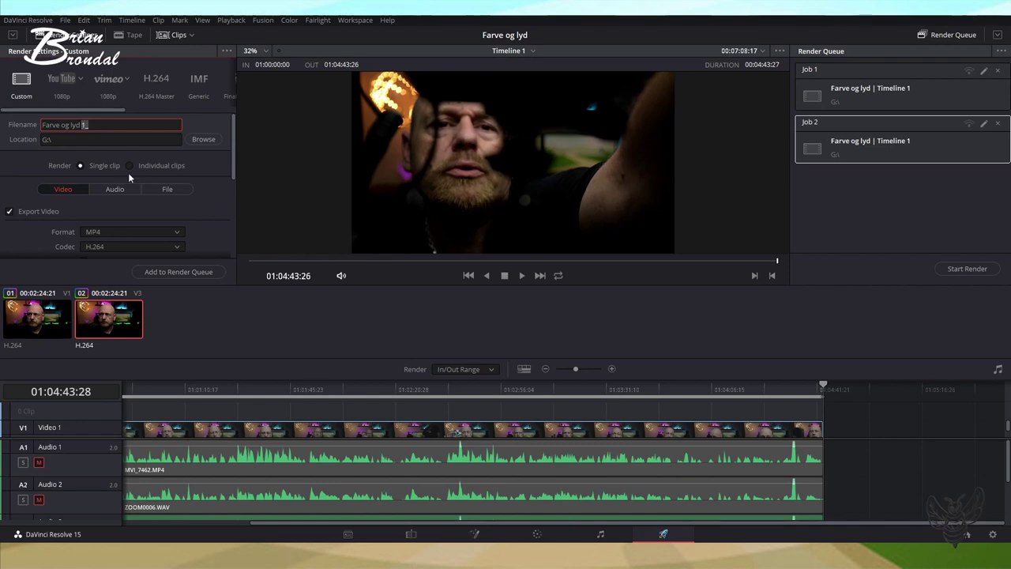
pyautogui.write('2')
pyautogui.scroll(-3, 158, 223)
pyautogui.scroll(-2, 158, 233)
pyautogui.scroll(-1, 158, 234)
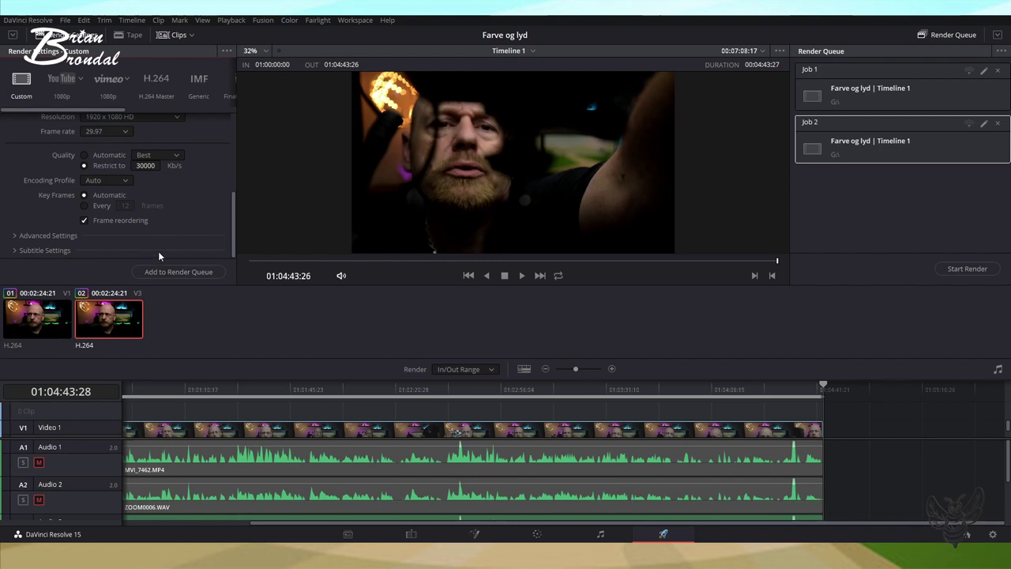
pyautogui.click(162, 272)
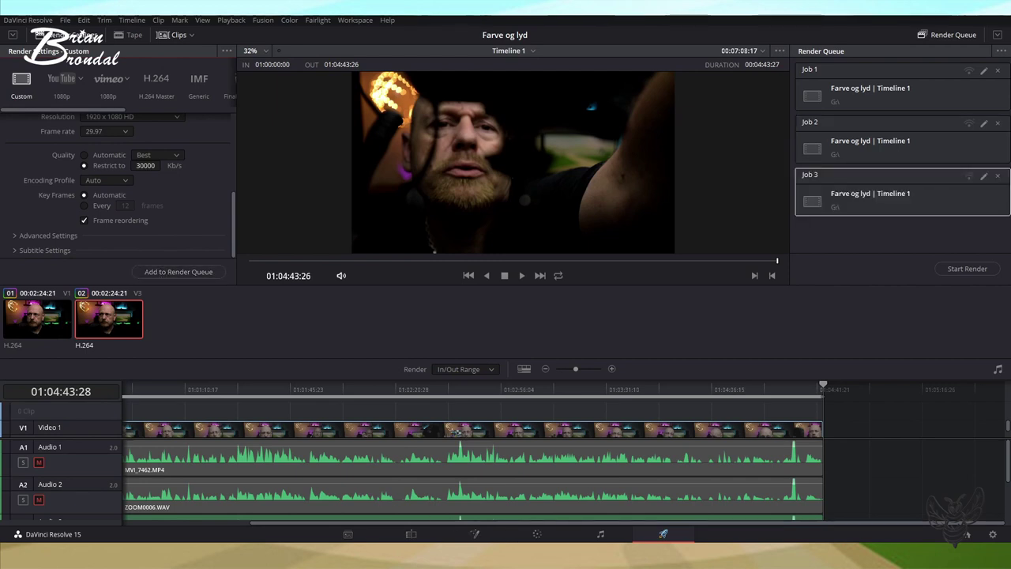
pyautogui.moveTo(600, 557)
# - Switch to the Edit page, undoing an accidental move of the video clip to a third track
pyautogui.click(412, 534)
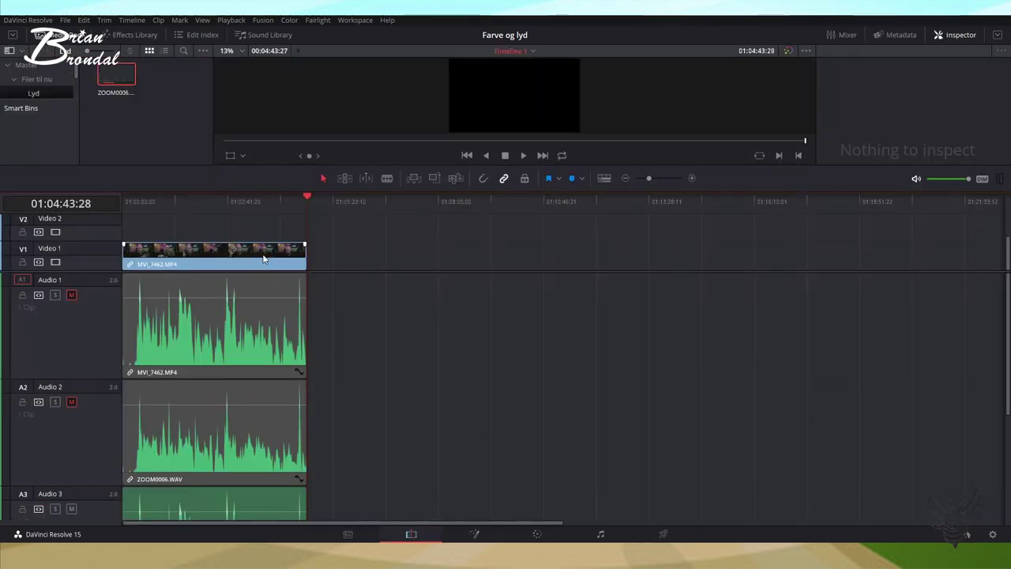
pyautogui.moveTo(264, 258); pyautogui.dragTo(266, 228)
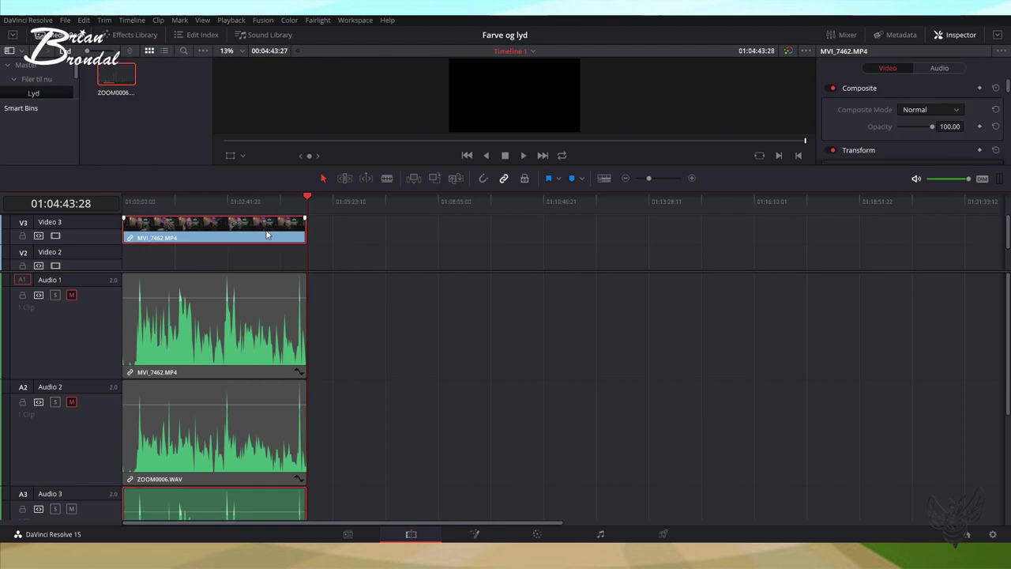
pyautogui.hotkey('ctrl', 'z')
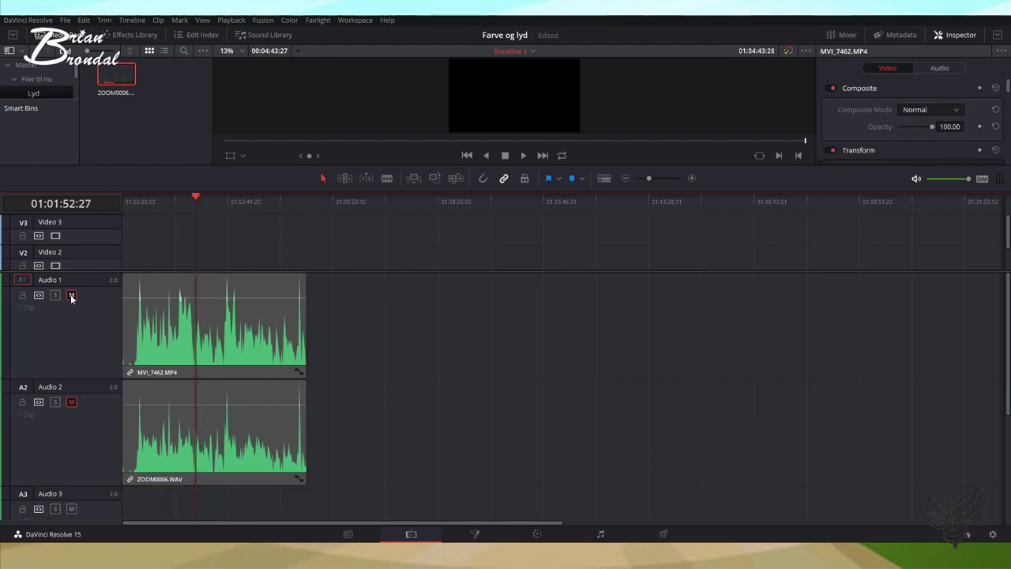
# - Toggle the Audio 1 and Audio 2 mutes to compare camera sound with Zoom sound
pyautogui.click(71, 402)
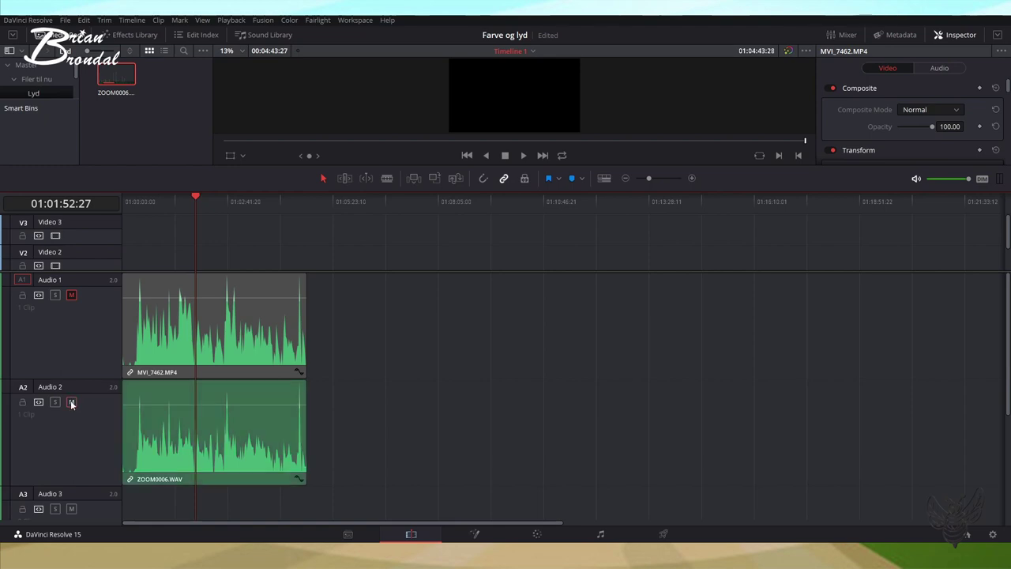
pyautogui.scroll(-2, 192, 302)
pyautogui.scroll(2, 192, 308)
pyautogui.scroll(-1, 229, 252)
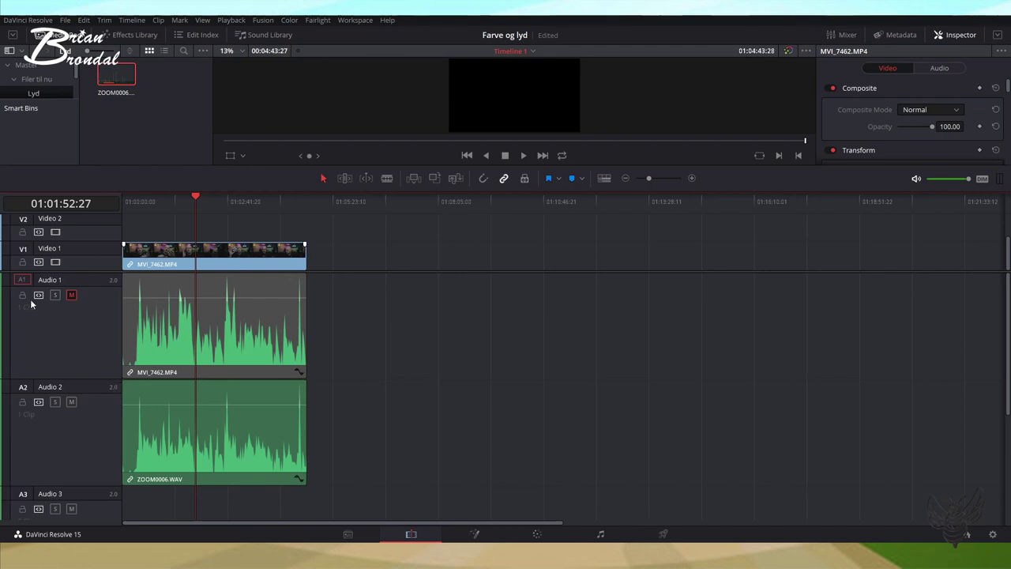
pyautogui.click(71, 295)
pyautogui.press('Home')
pyautogui.click(71, 296)
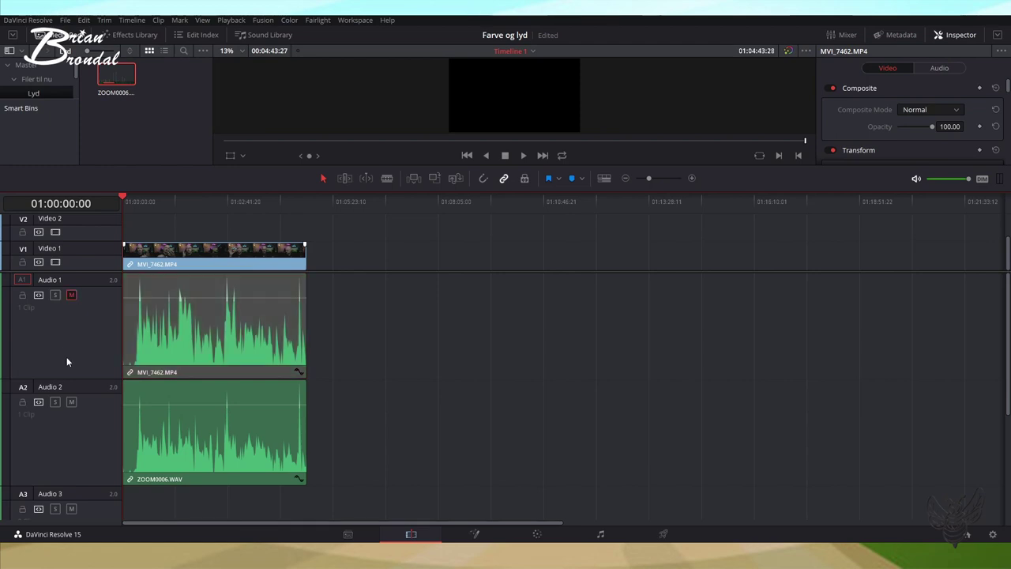
pyautogui.click(71, 403)
pyautogui.click(71, 296)
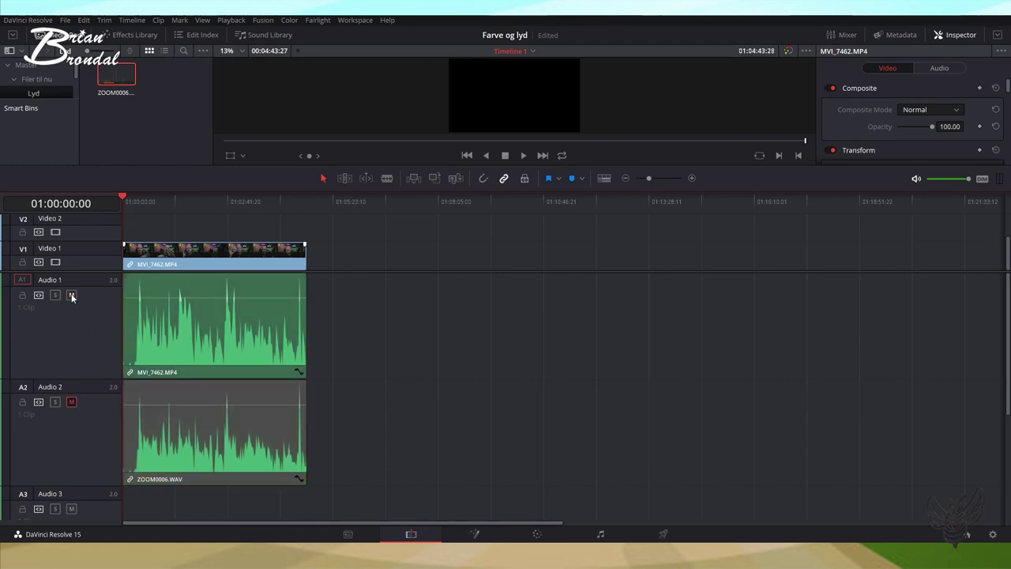
pyautogui.click(72, 295)
pyautogui.click(71, 403)
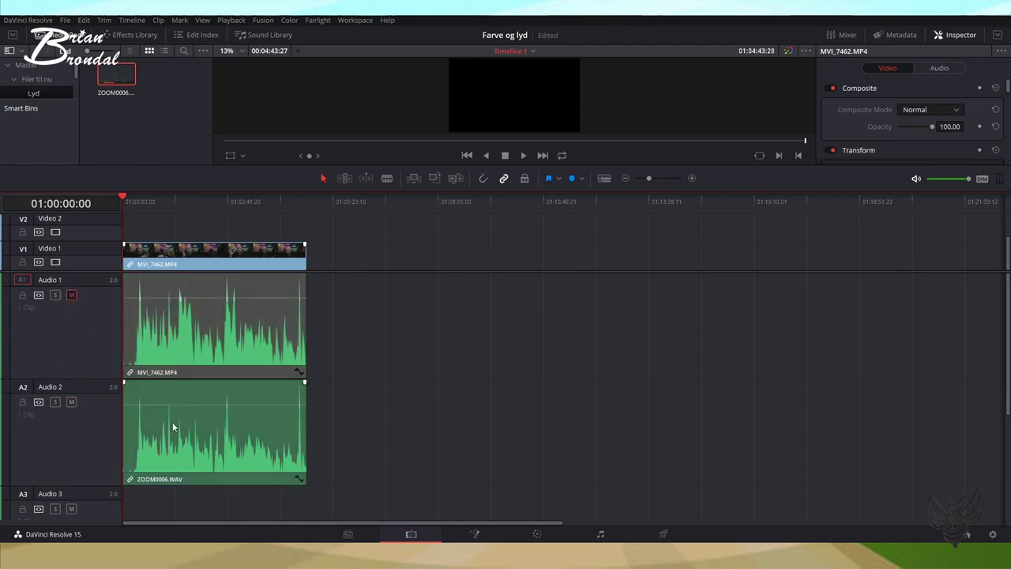
# - Unlink the camera clip's audio from its video and delete it from Audio 1
pyautogui.click(209, 337)
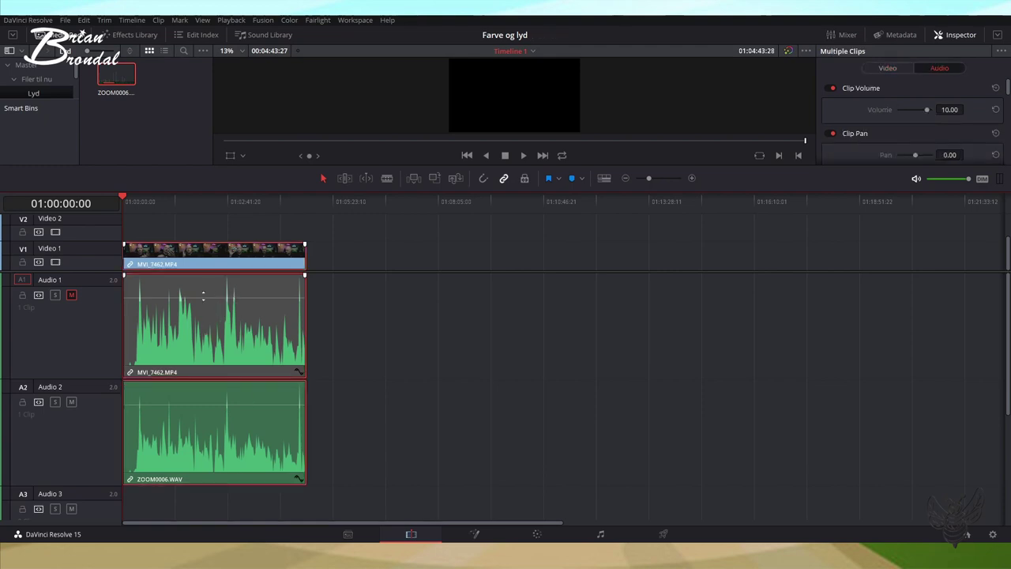
pyautogui.hotkey('ctrl', 'alt', 'l')
pyautogui.click(256, 312)
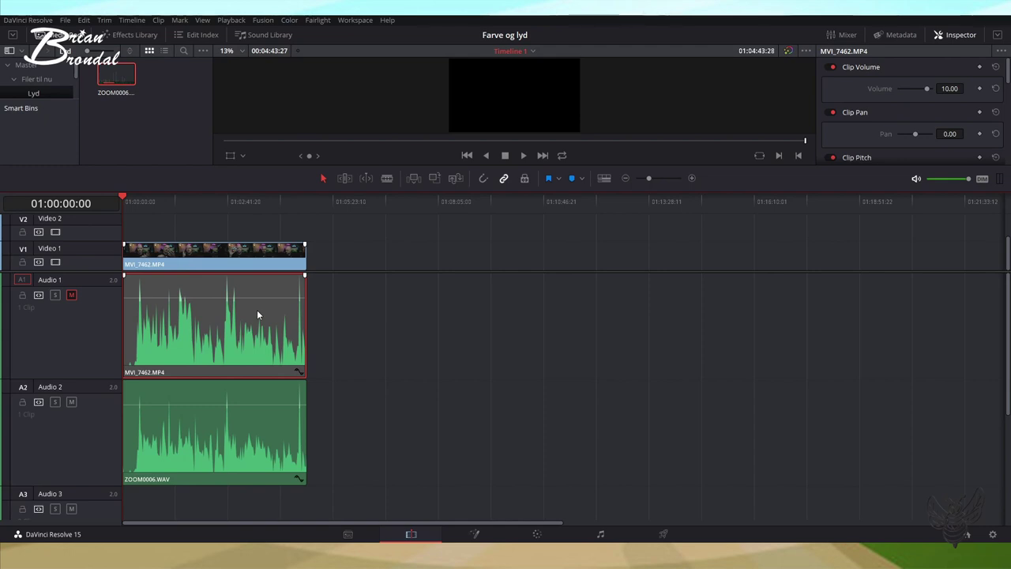
pyautogui.press('Delete')
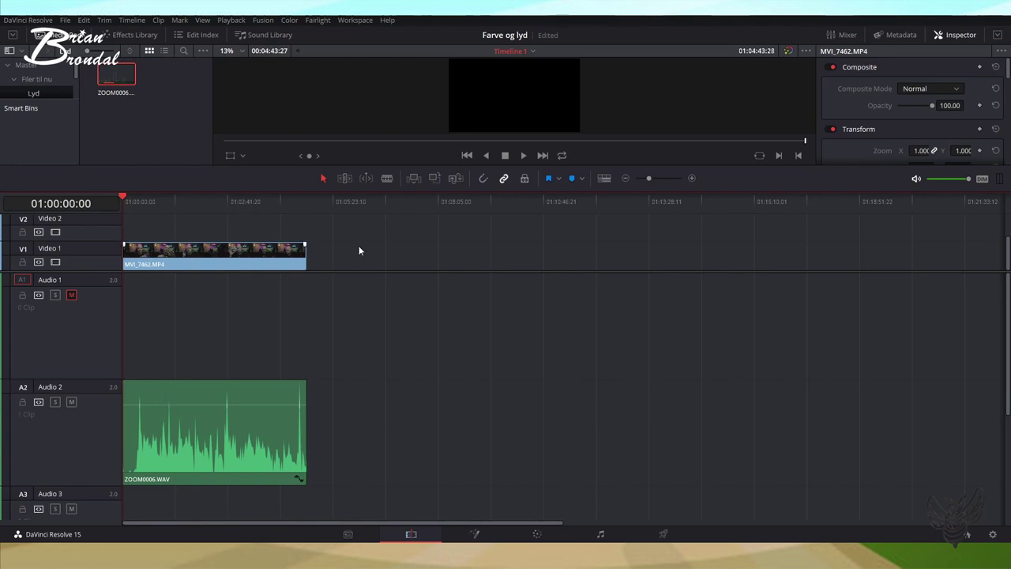
# - With snapping on, move ZOOM0006.WAV onto Audio 1 and line the video clip up with it
pyautogui.click(484, 180)
pyautogui.moveTo(180, 384); pyautogui.dragTo(204, 381)
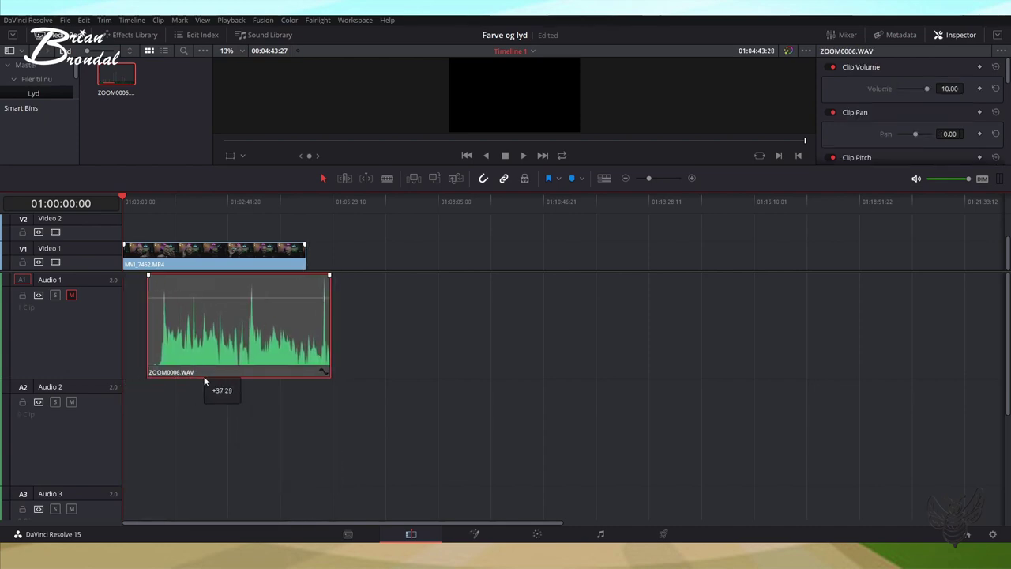
pyautogui.moveTo(204, 381); pyautogui.dragTo(213, 361)
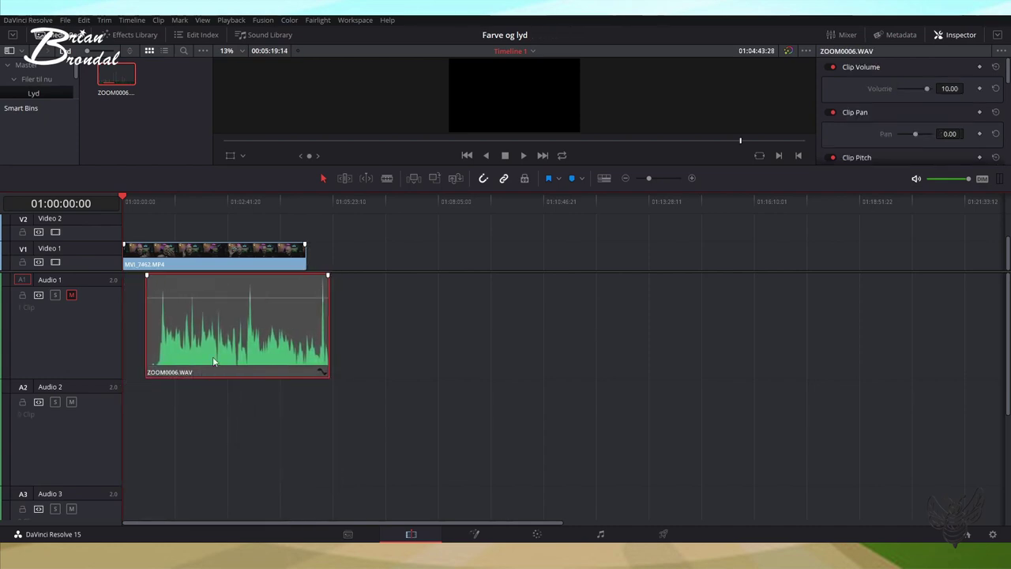
pyautogui.moveTo(191, 251); pyautogui.dragTo(210, 254)
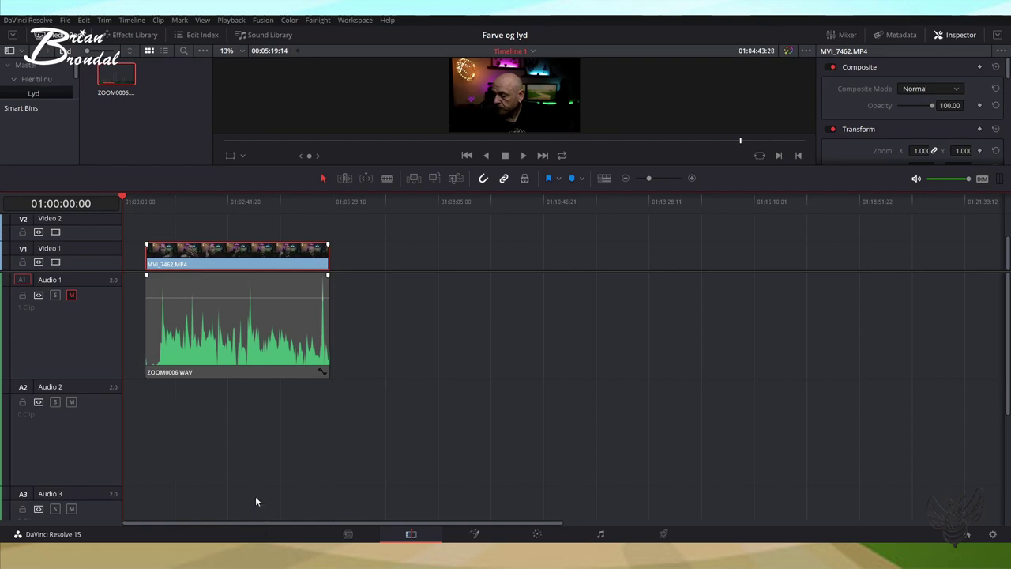
# - Delete the leading gap so the clips start the timeline, unmute Audio 1, and save the project
pyautogui.click(132, 264)
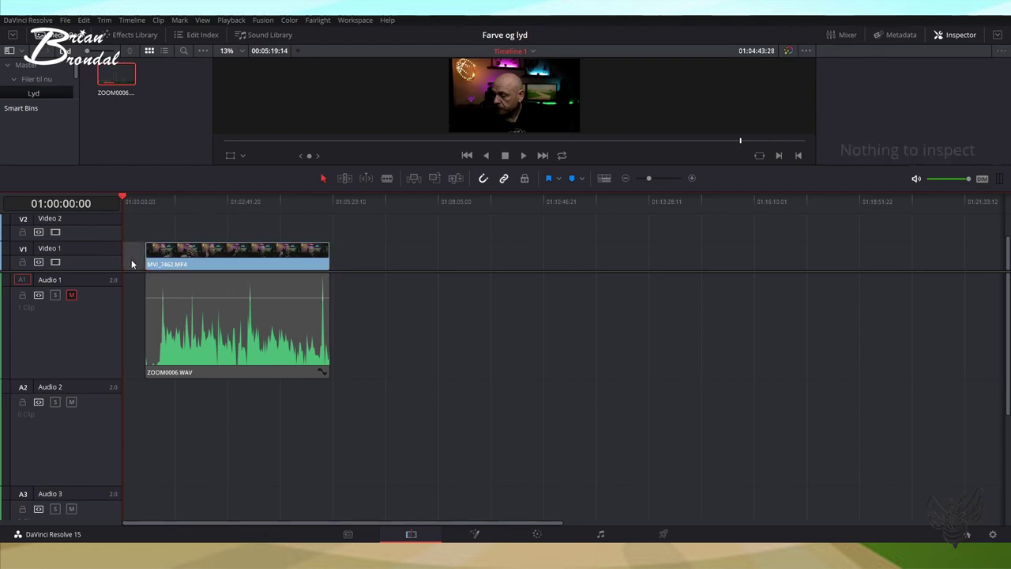
pyautogui.press('Delete')
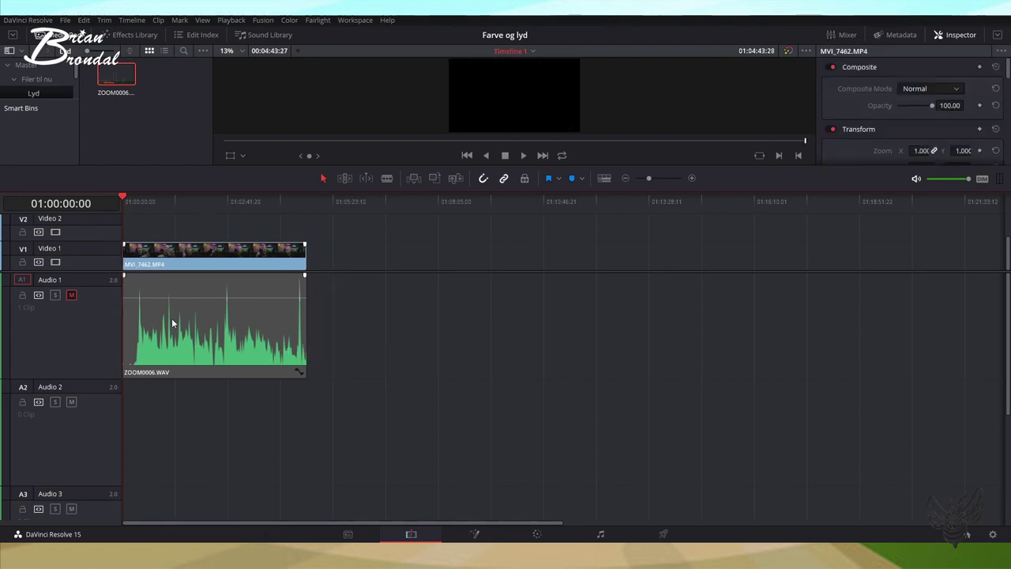
pyautogui.click(71, 296)
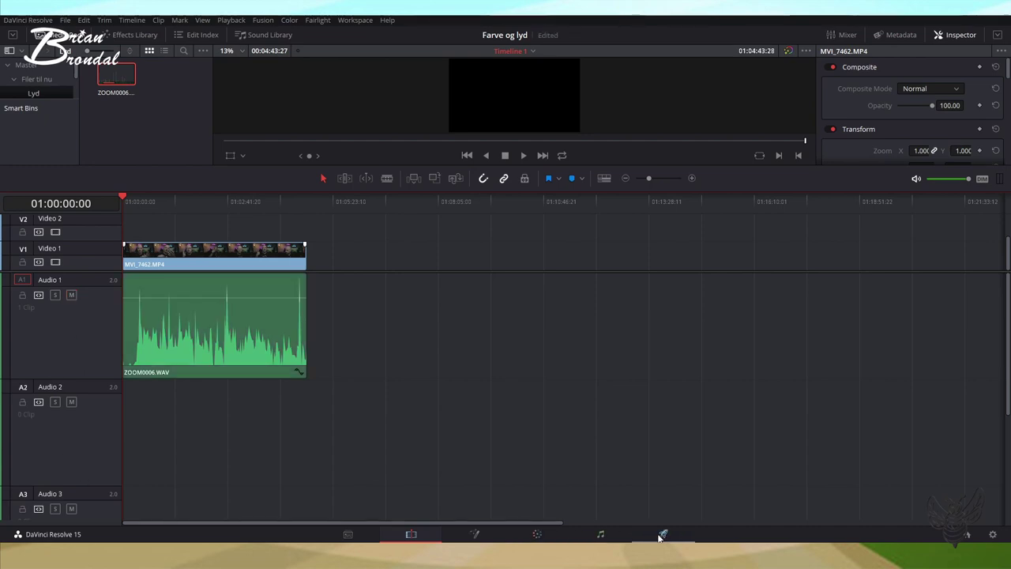
pyautogui.hotkey('ctrl', 's')
# - On the Deliver page, select all three queued render jobs and start rendering them
pyautogui.click(663, 535)
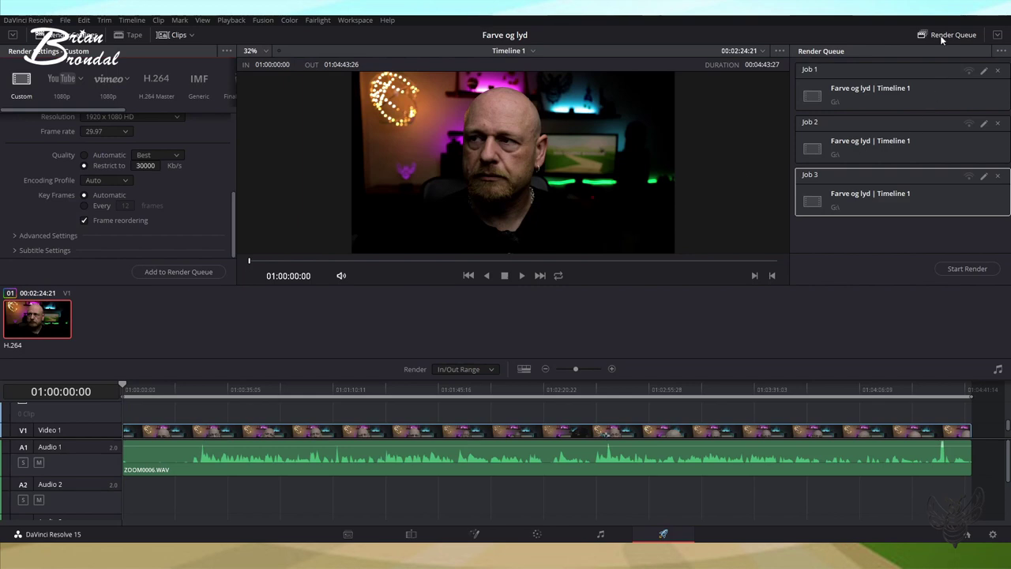
pyautogui.moveTo(953, 237); pyautogui.dragTo(818, 83)
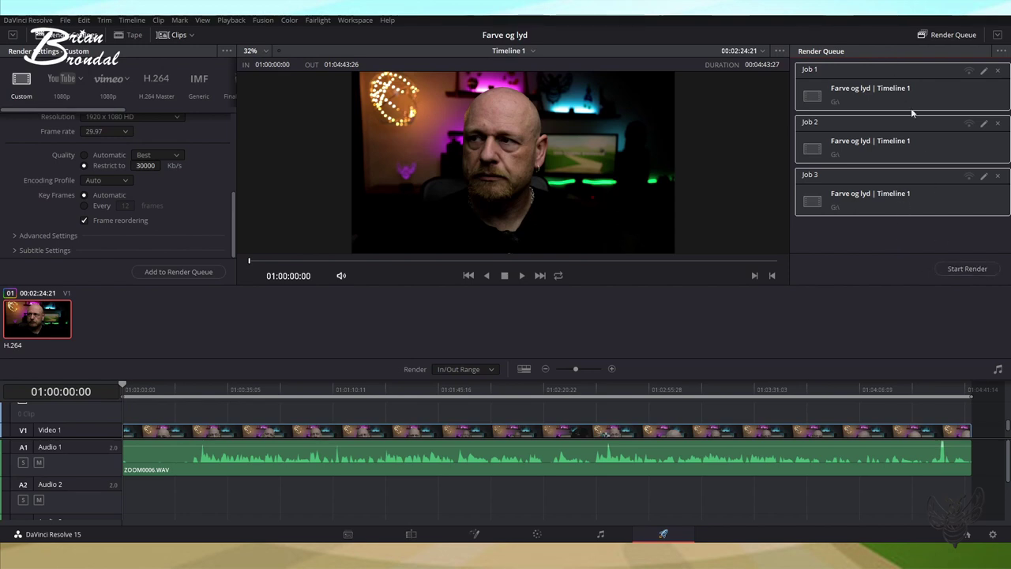
pyautogui.click(903, 195)
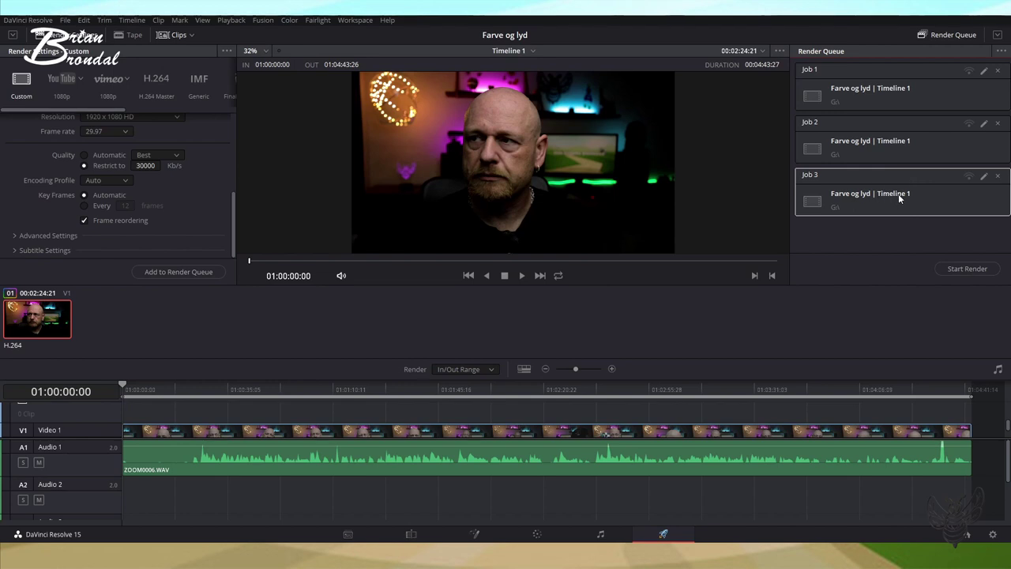
pyautogui.moveTo(906, 237)
pyautogui.mouseDown()
pyautogui.moveTo(816, 79)
pyautogui.moveTo(824, 85)
pyautogui.mouseUp()
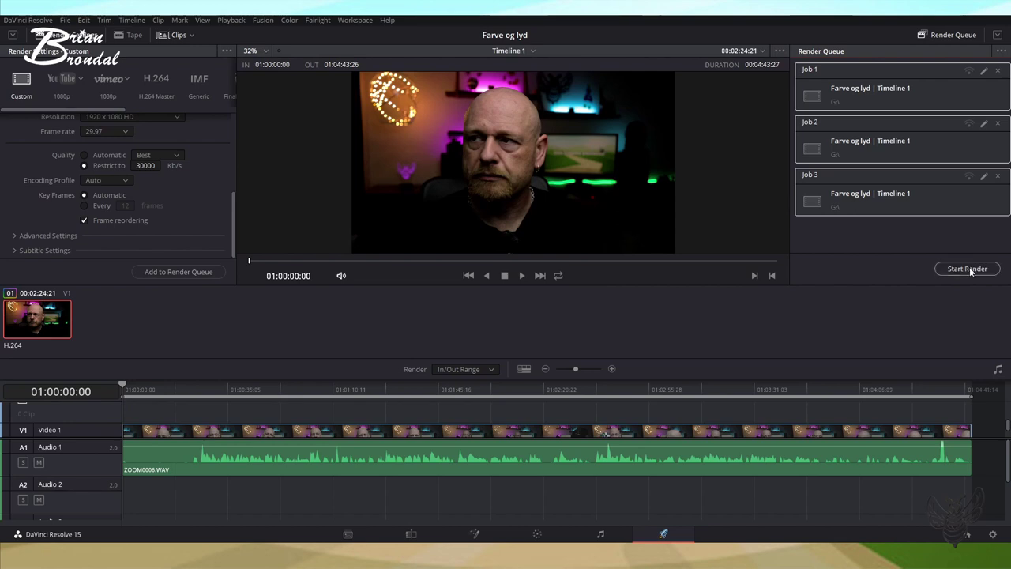
pyautogui.click(969, 269)
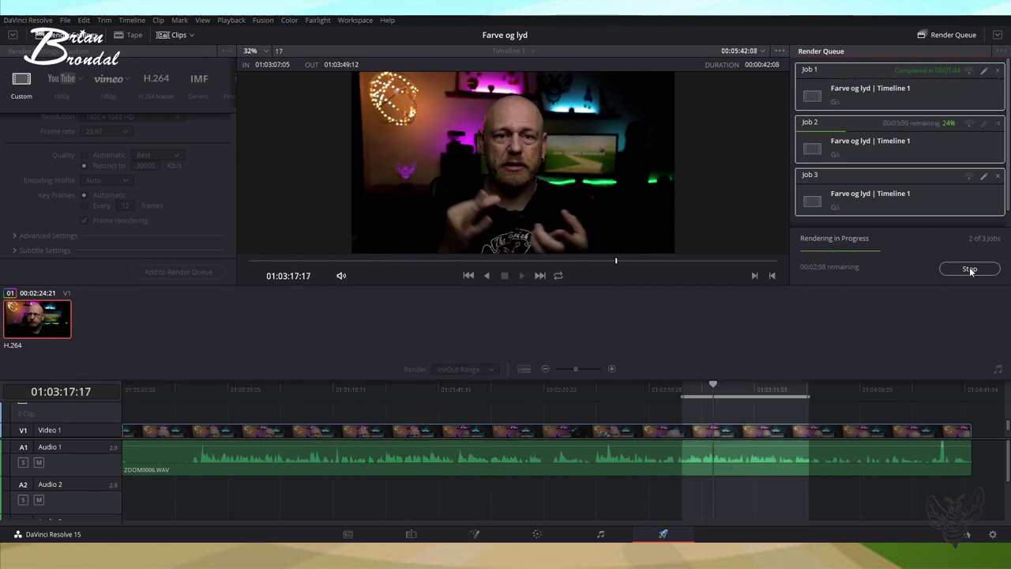
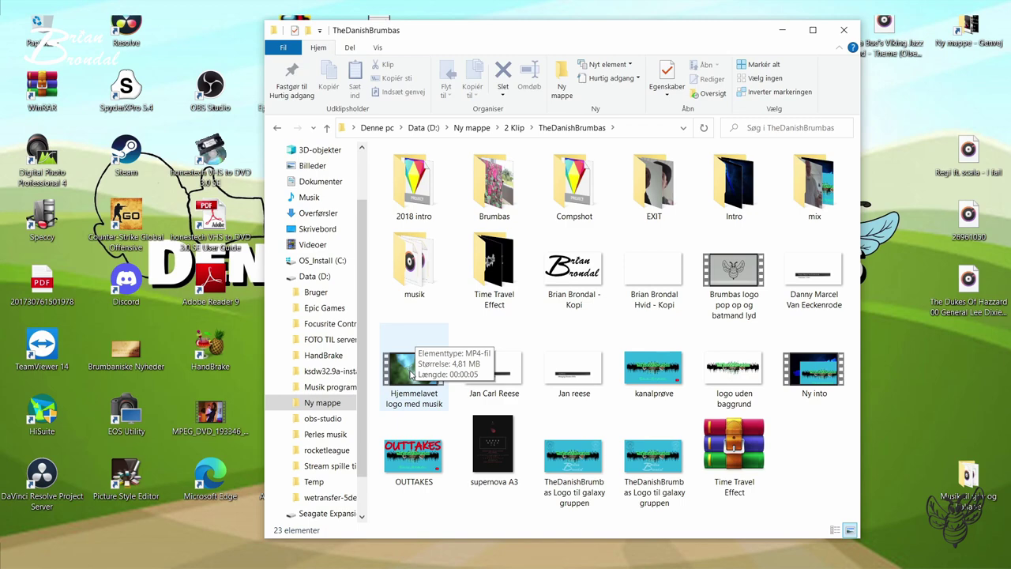
# - Play the 'Hjemmelavet logo med musik' video in Films & TV, then close the player
pyautogui.doubleClick(410, 375)
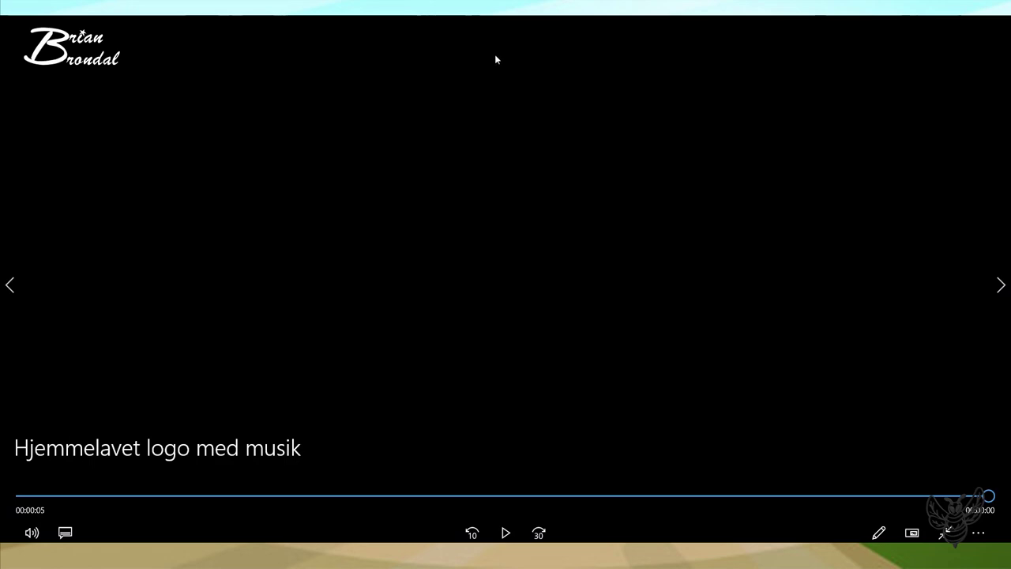
pyautogui.click(996, 19)
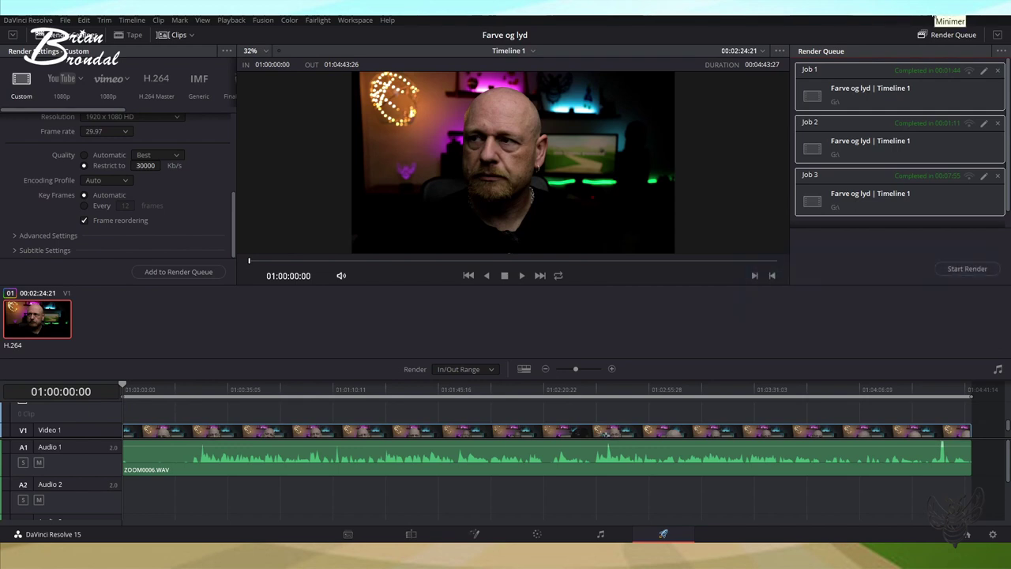
# - Minimize Resolve and open the rendered 'Farve og lyd 1' video for playback
pyautogui.click(933, 15)
pyautogui.doubleClick(734, 188)
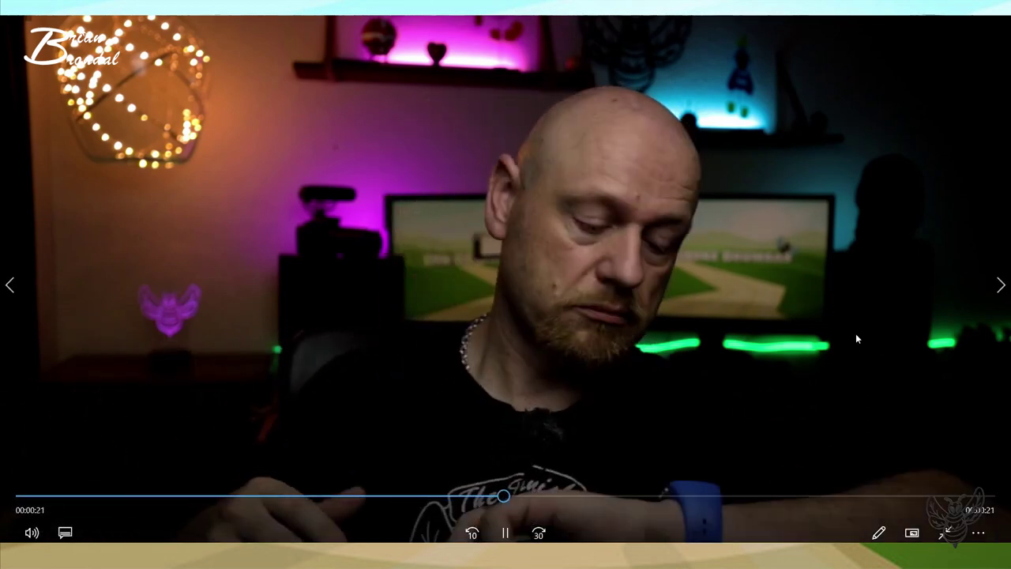
# - Pause the rendered 'Farve og lyd 1' clip to check the graded picture at 00:00:26
pyautogui.press('space')
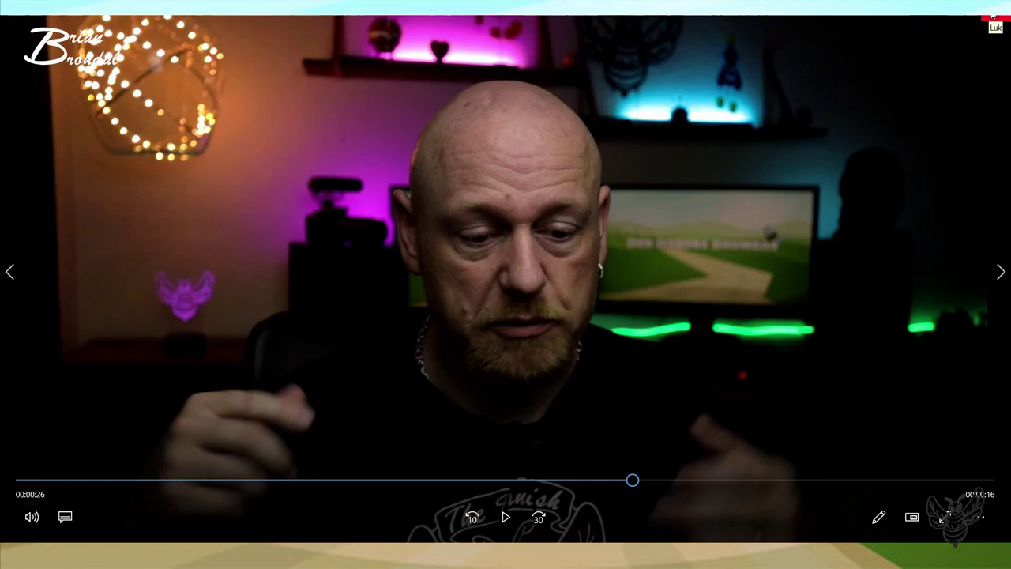
# - Close the player and the yt folder, leaving only the Seagate Expansion Drive (G:) window
pyautogui.click(993, 17)
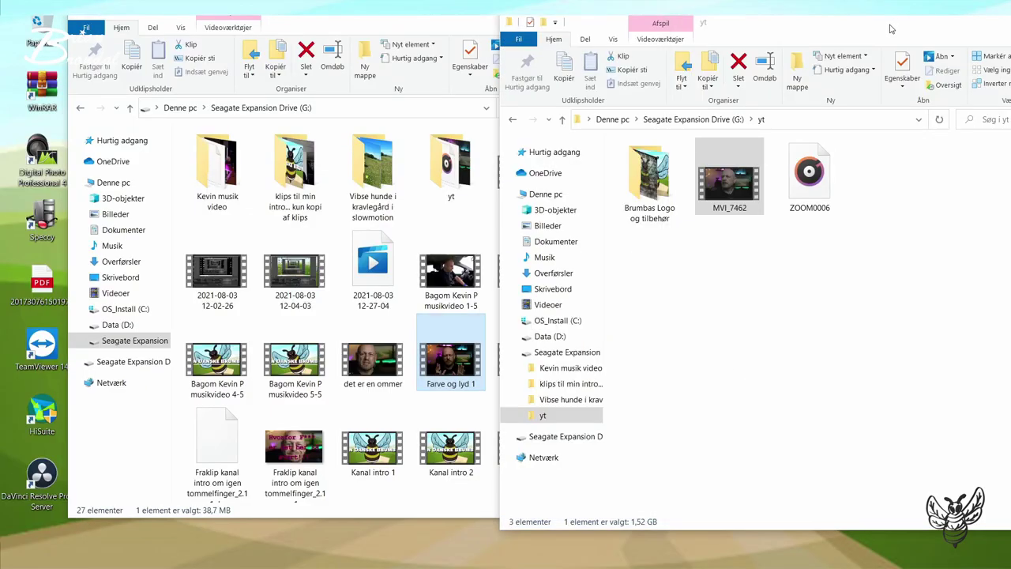
pyautogui.moveTo(896, 17); pyautogui.dragTo(659, 23)
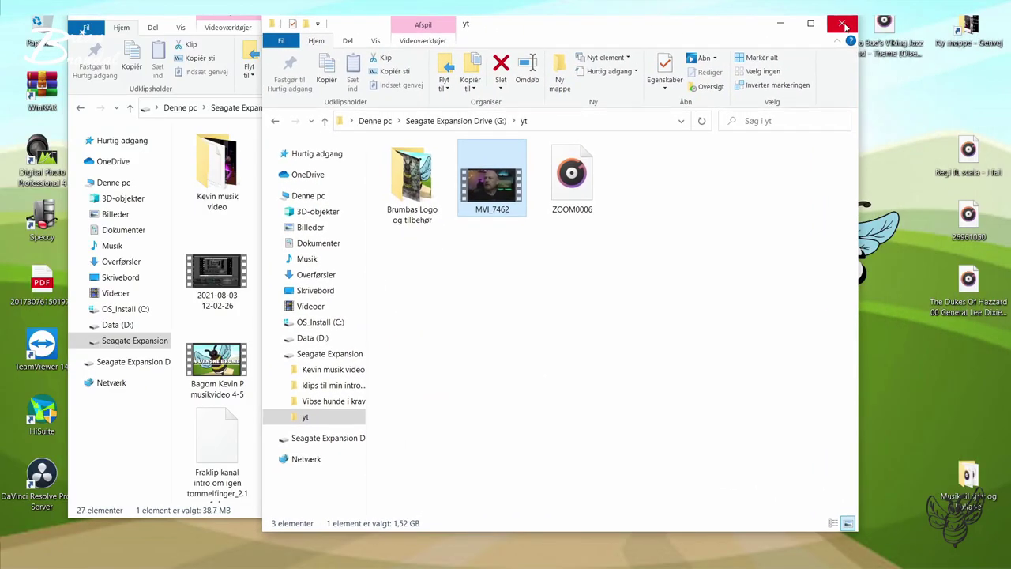
pyautogui.click(843, 26)
pyautogui.moveTo(519, 17); pyautogui.dragTo(558, 18)
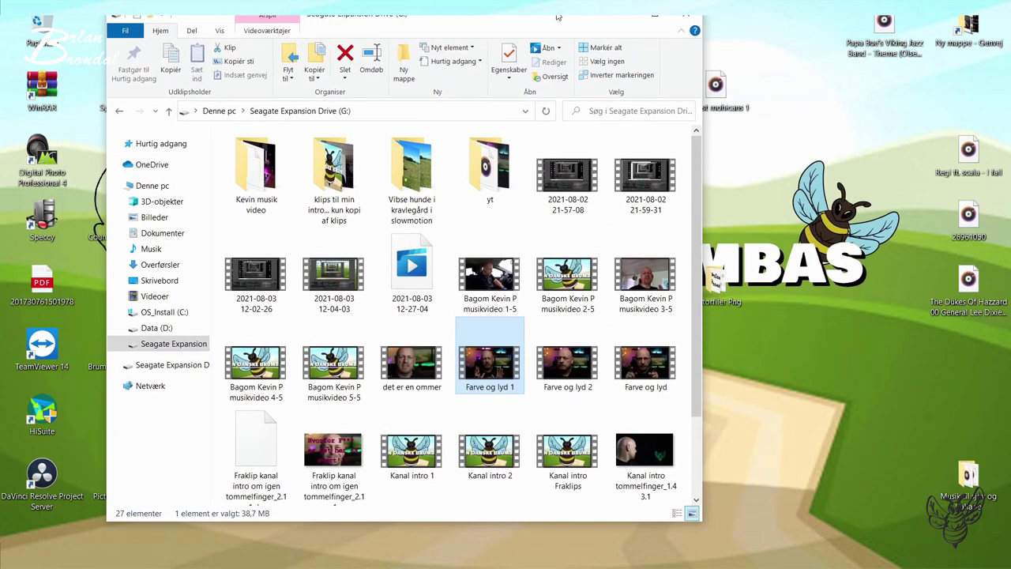